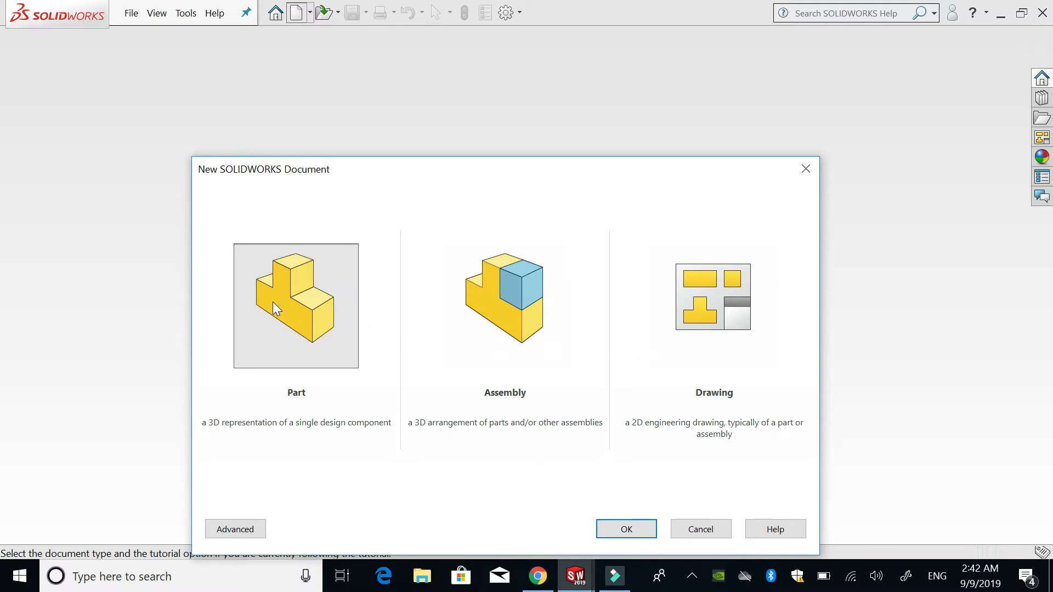
# - Create a new part document and start a sketch on the Front Plane
pyautogui.doubleClick(311, 311)
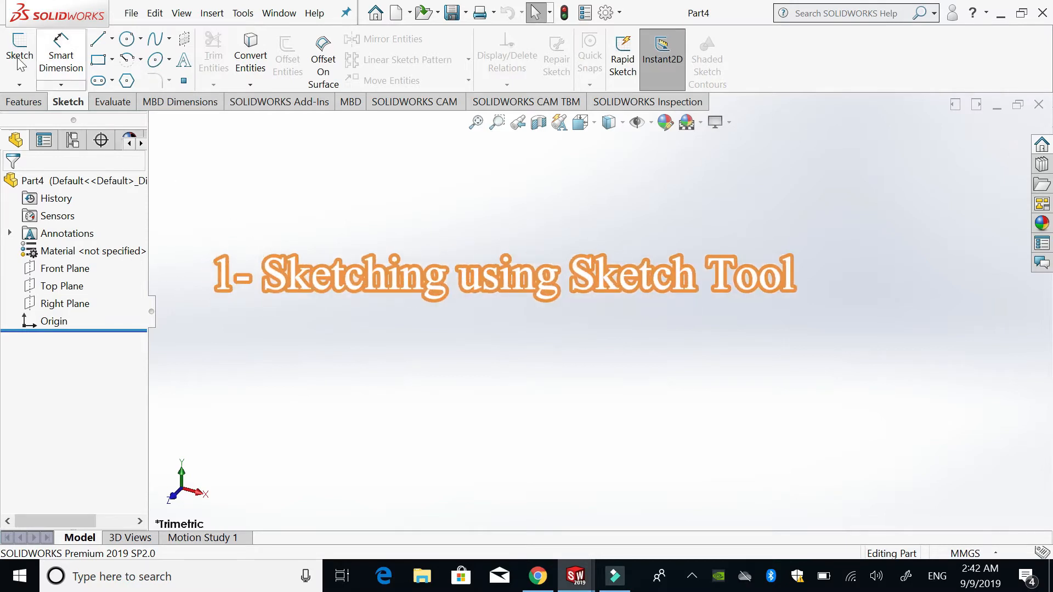
pyautogui.click(213, 17)
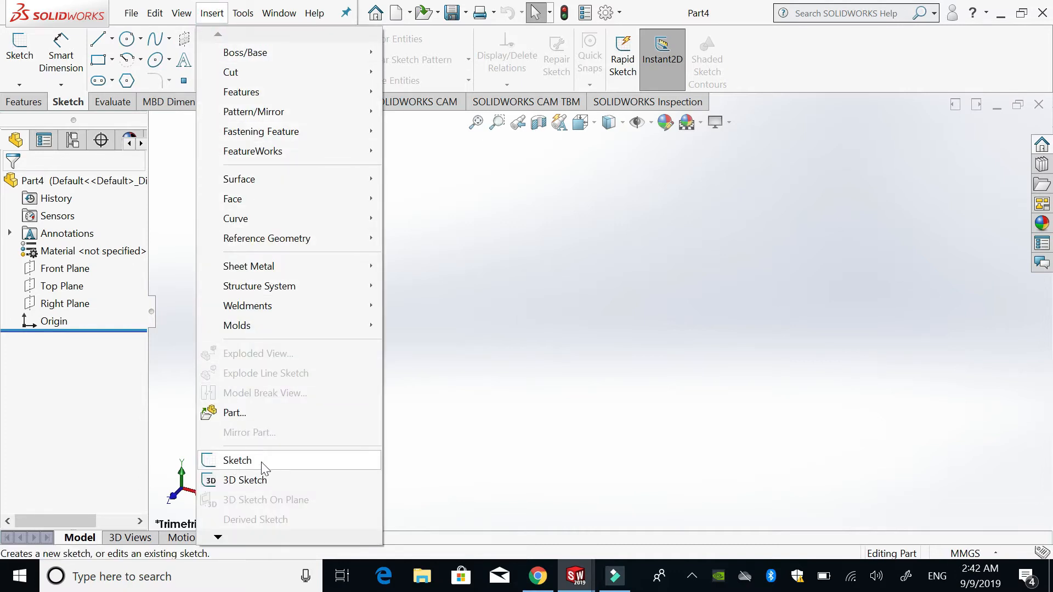
pyautogui.click(239, 465)
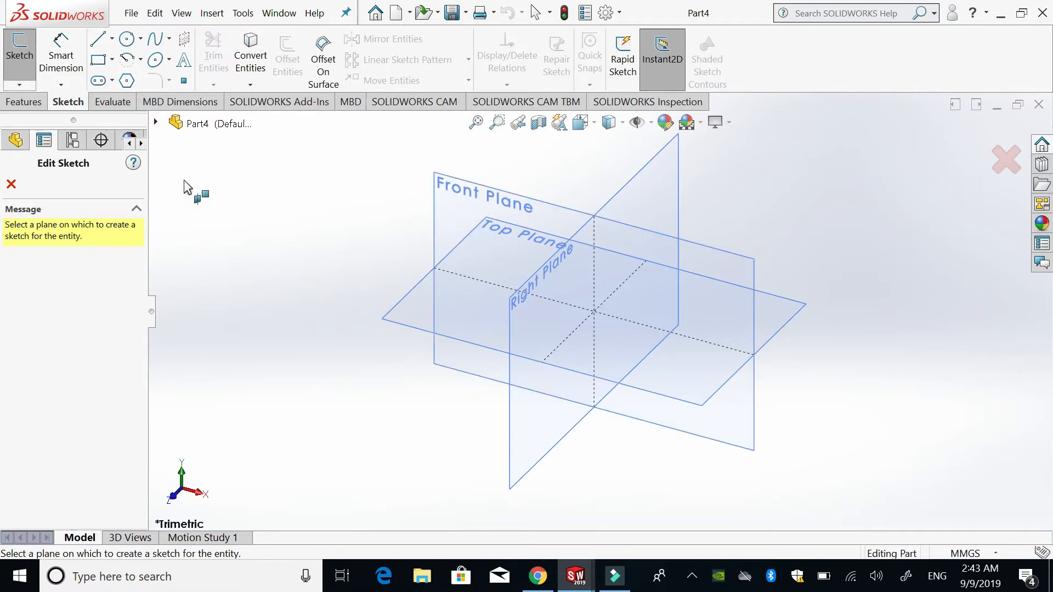
pyautogui.click(156, 124)
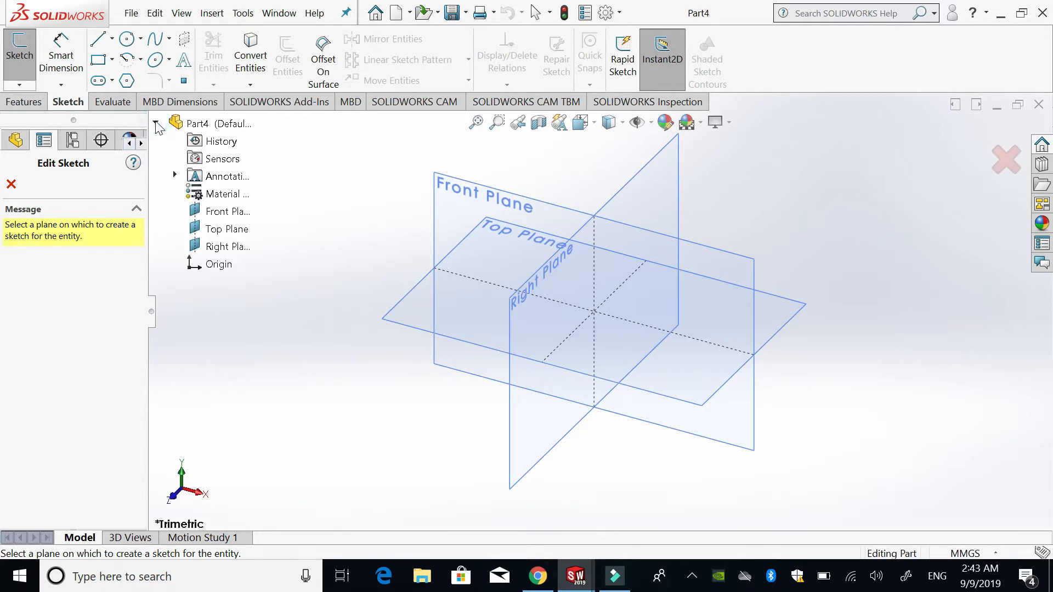
pyautogui.click(227, 213)
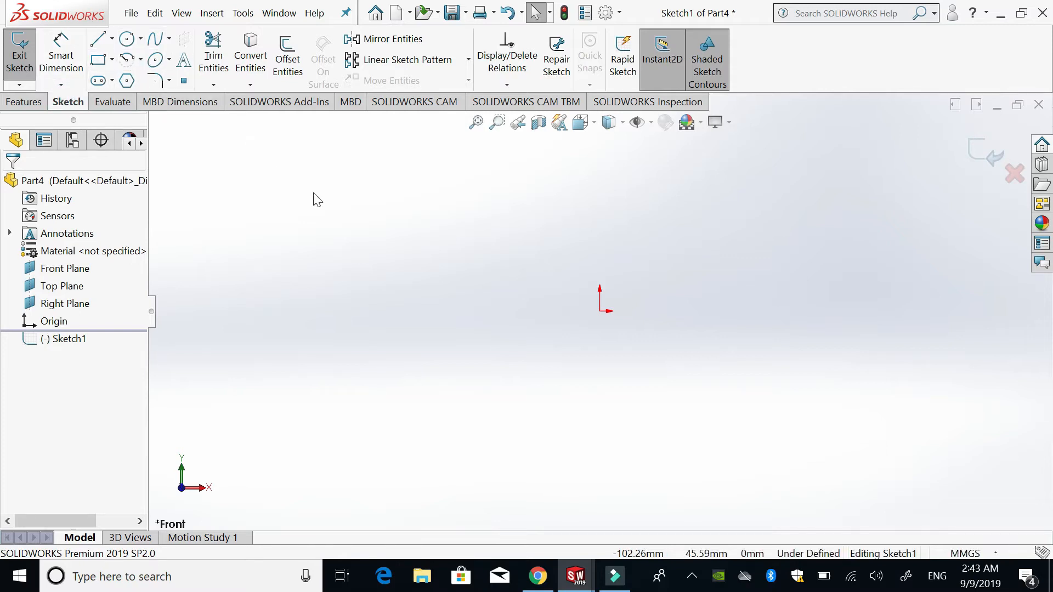
# - Sketch a circle of about 28.8 mm radius centred on the origin, and exit the sketch discarding its changes
pyautogui.click(126, 39)
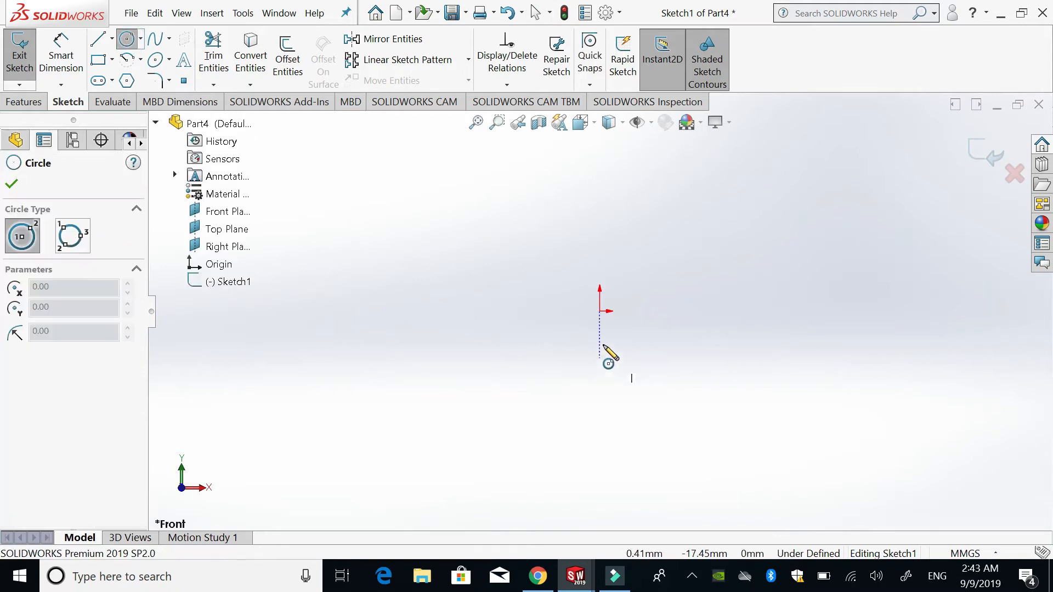
pyautogui.click(600, 310)
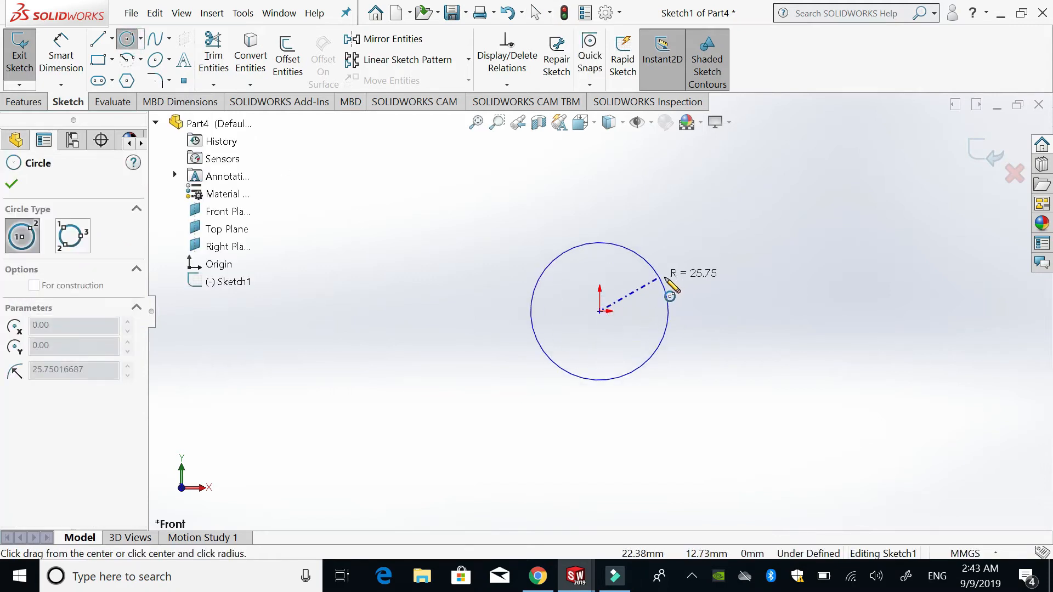
pyautogui.click(672, 283)
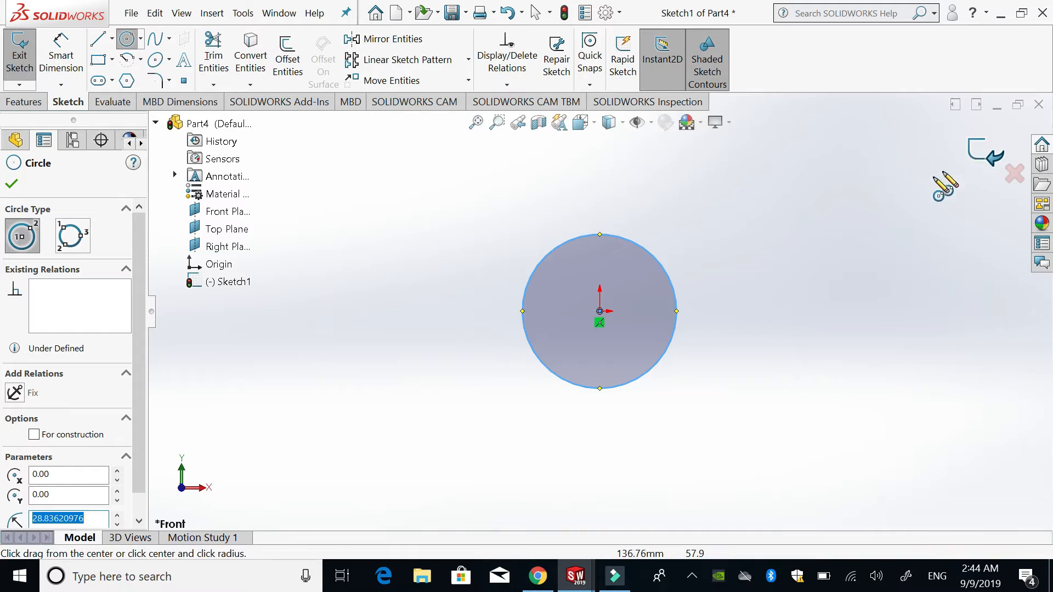
pyautogui.click(1015, 175)
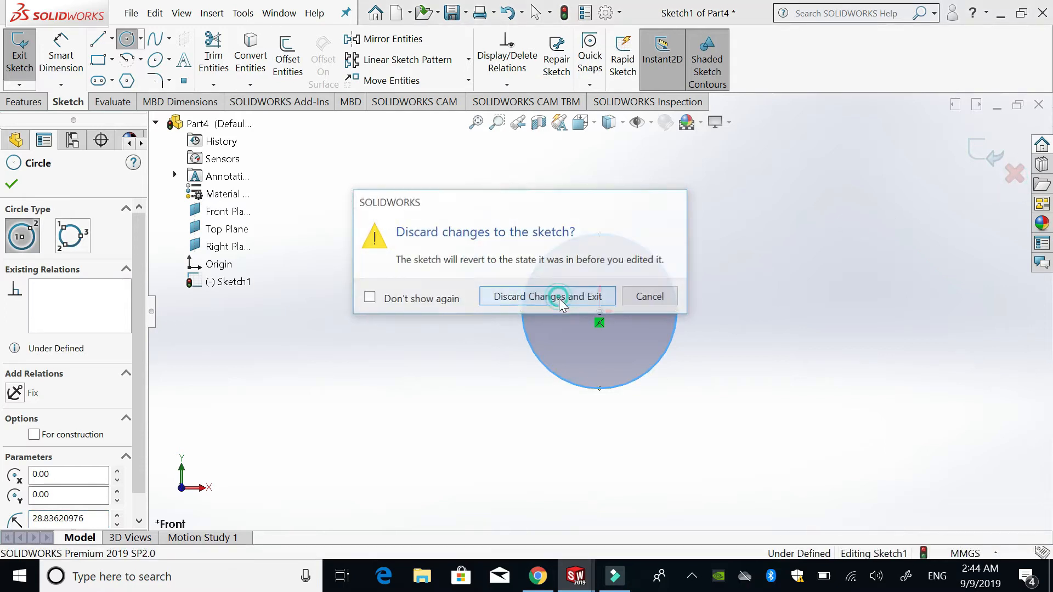
pyautogui.click(560, 301)
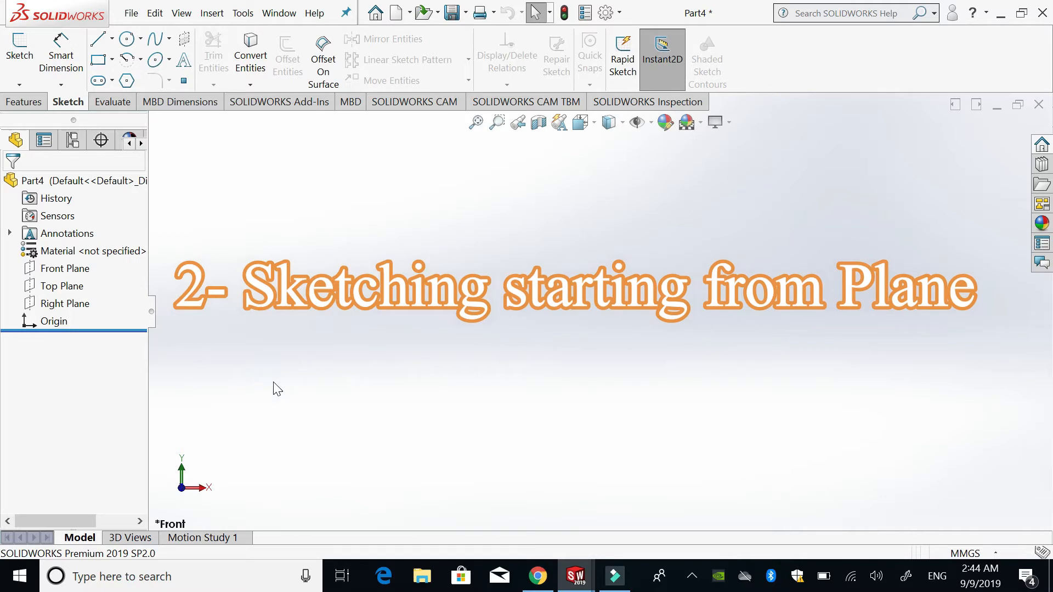
# - Start a new sketch on the Top Plane and clear the plane selection
pyautogui.click(65, 290)
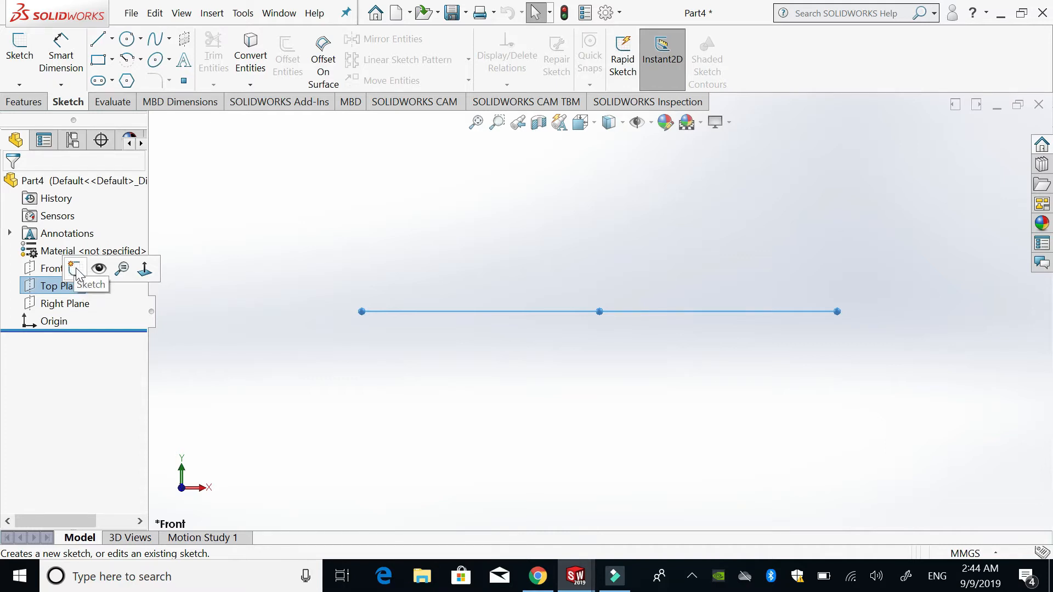
pyautogui.click(77, 271)
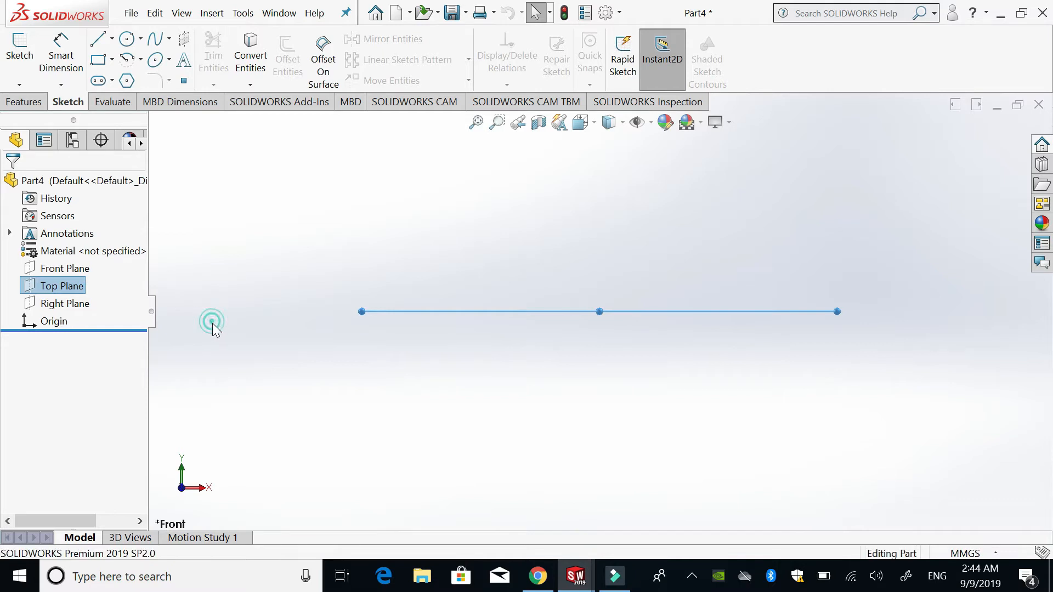
pyautogui.click(53, 292)
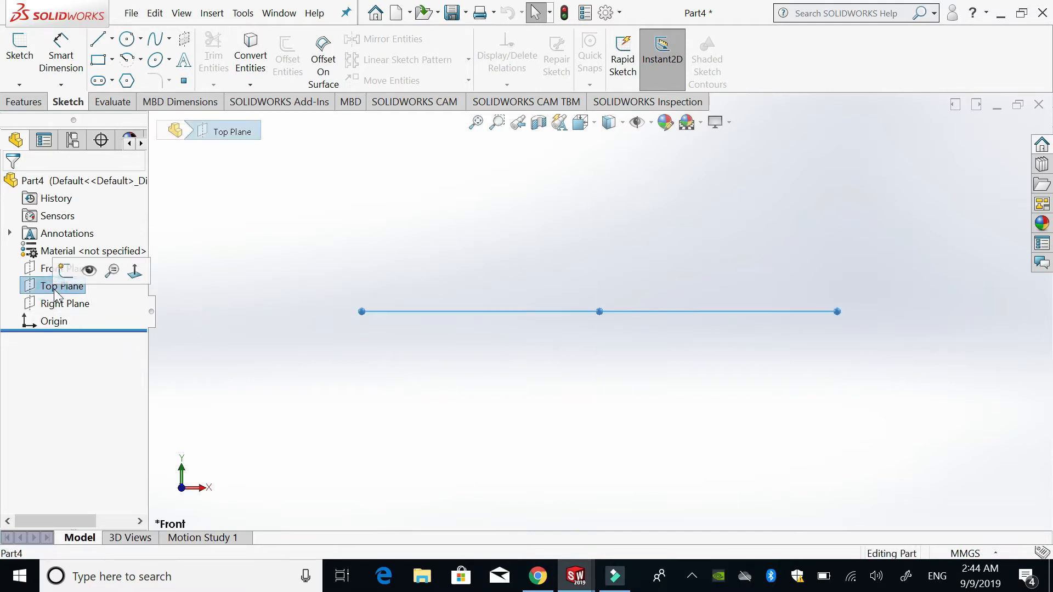
pyautogui.click(19, 55)
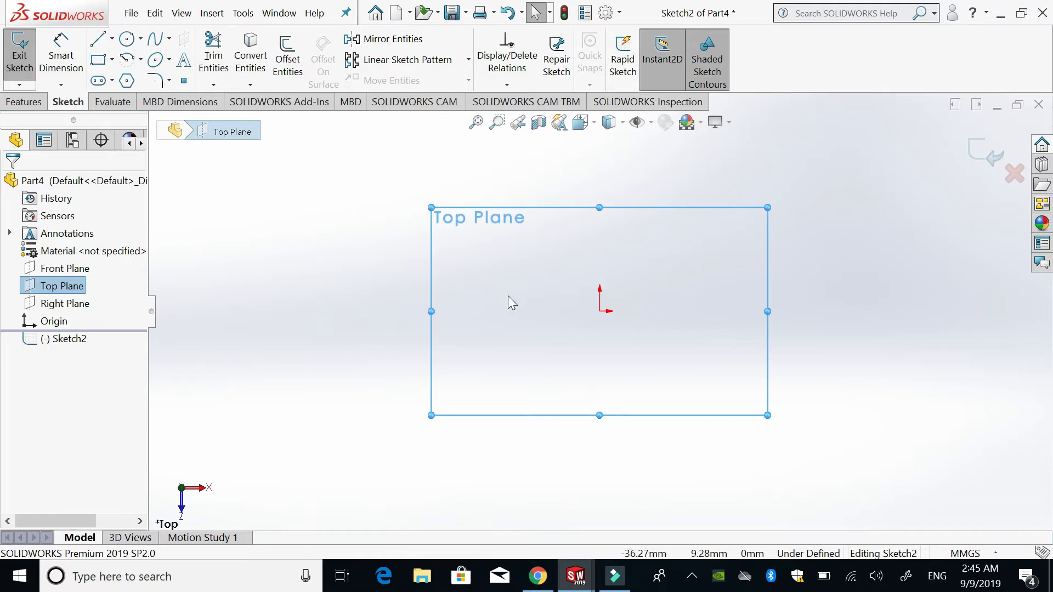
pyautogui.click(371, 252)
pyautogui.click(427, 251)
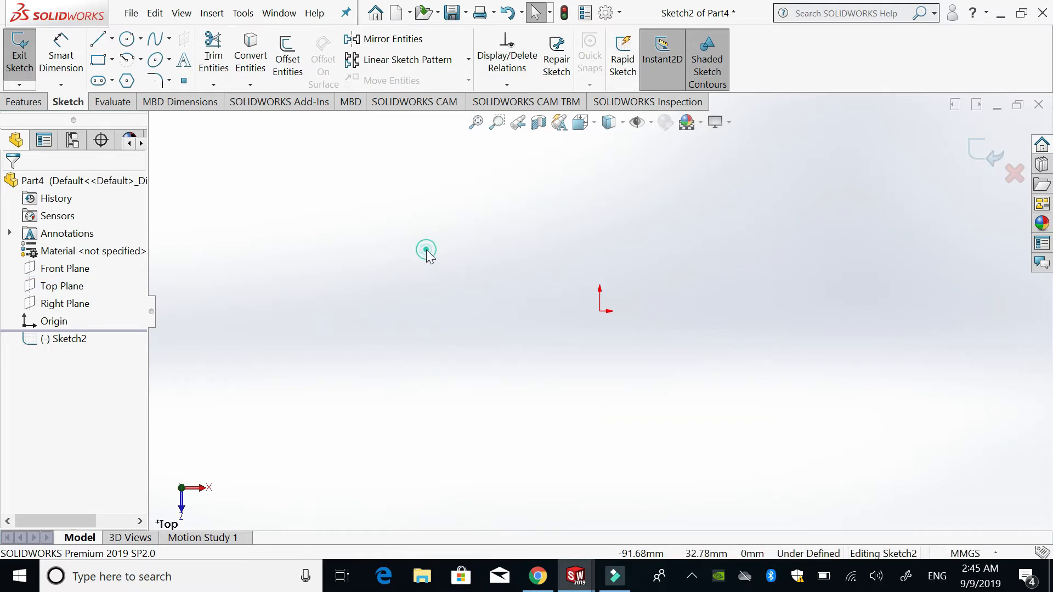
pyautogui.doubleClick(426, 250)
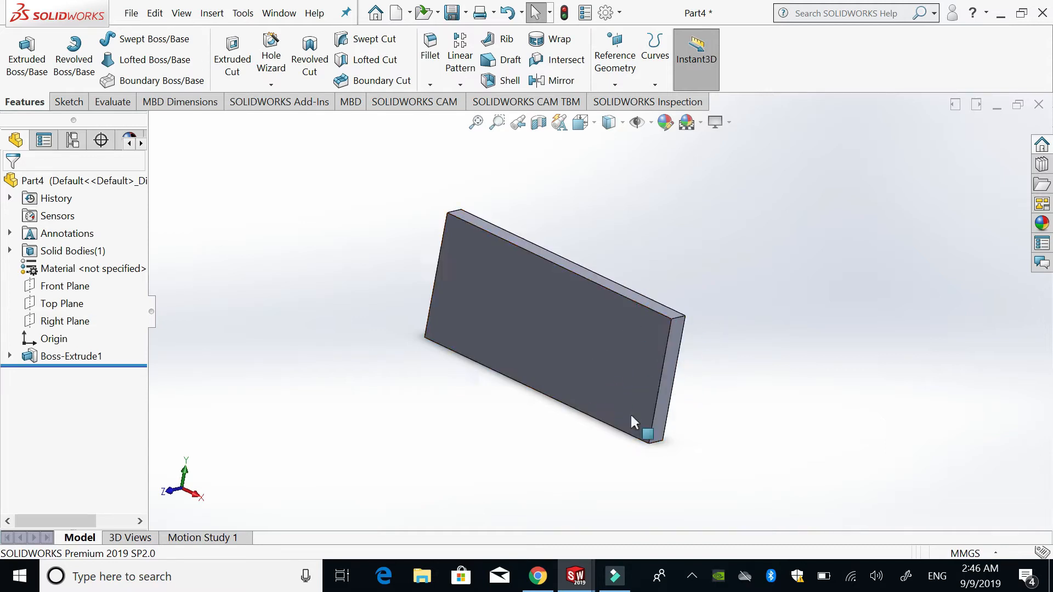
pyautogui.scroll(-3, 679, 346)
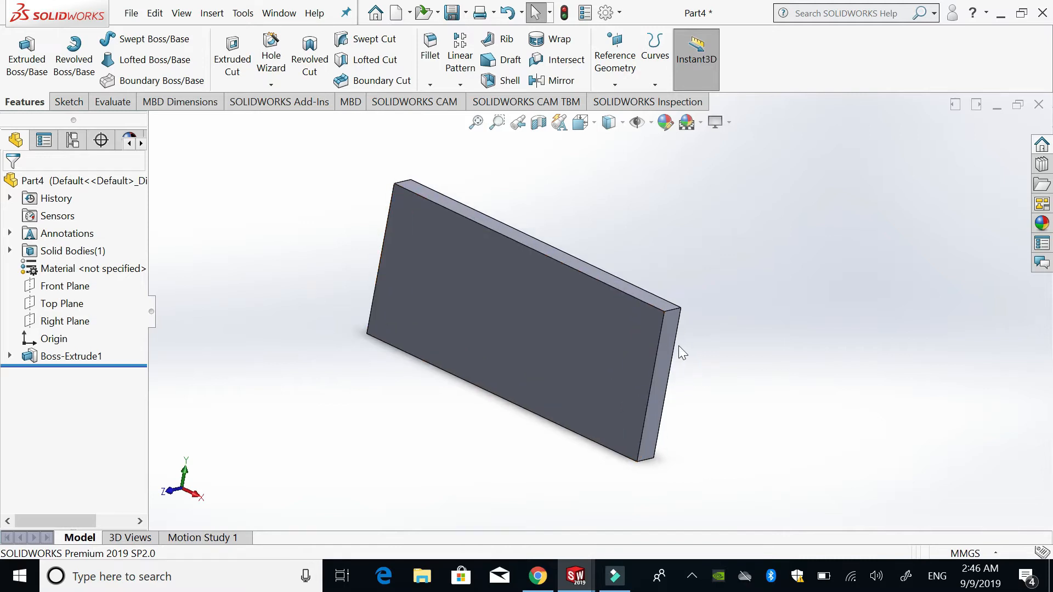
pyautogui.click(572, 345)
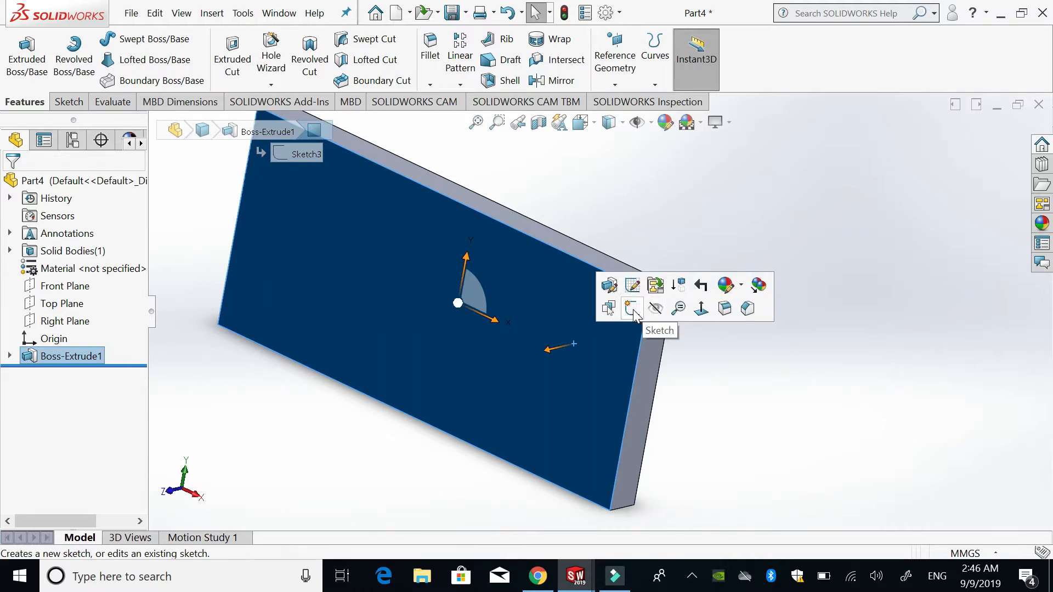
pyautogui.click(749, 397)
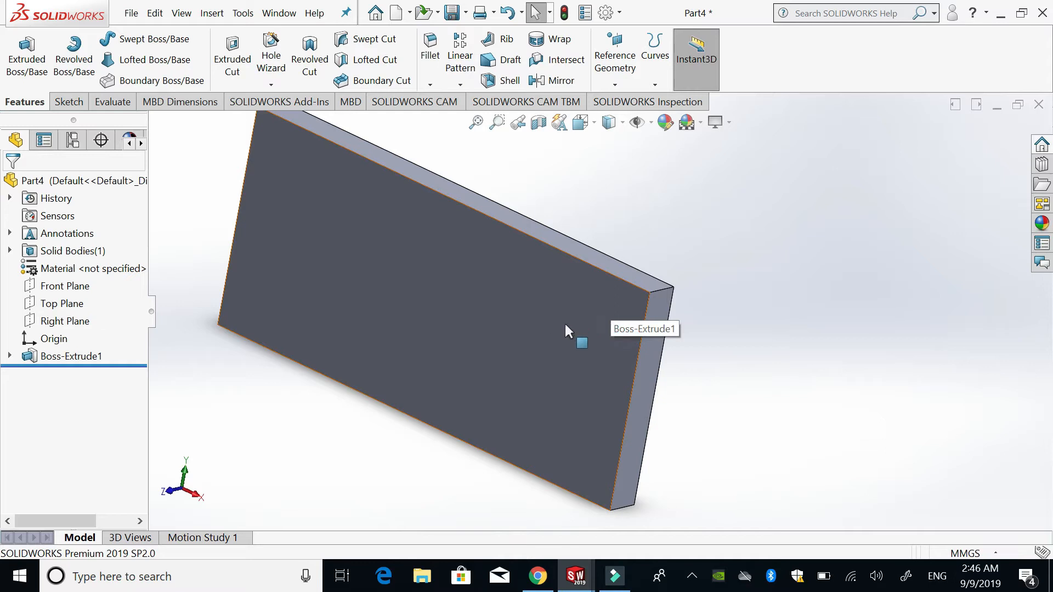
pyautogui.click(73, 288)
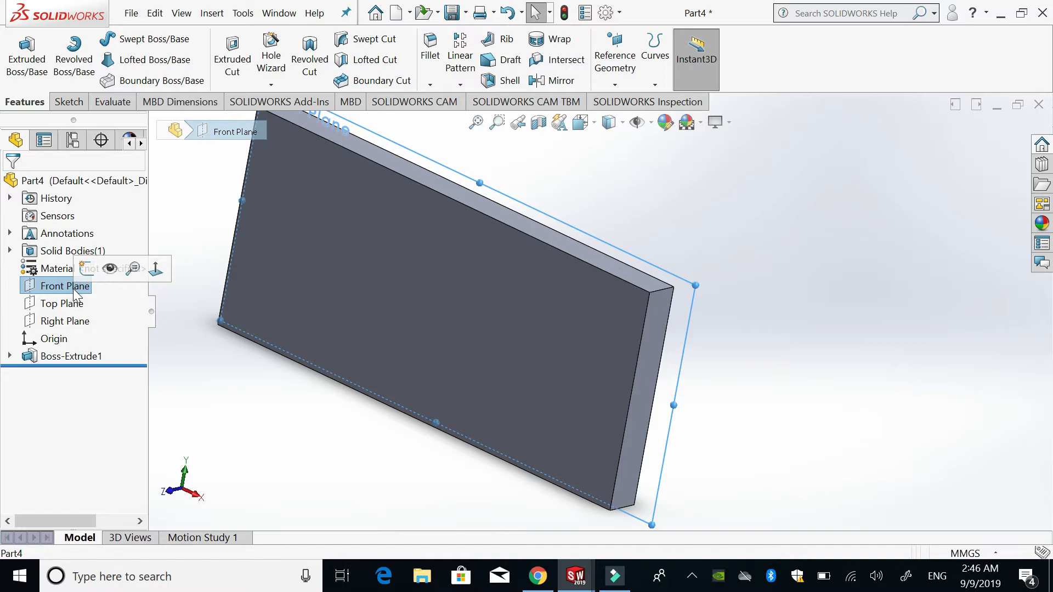
pyautogui.click(818, 322)
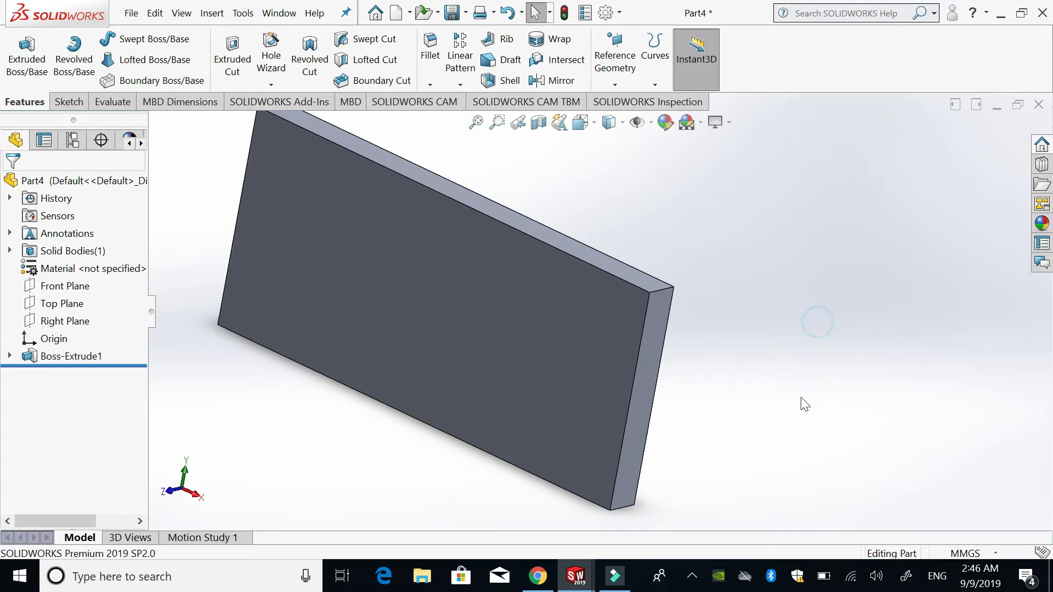
# - Start a new sketch on the large front face of the extruded plate
pyautogui.moveTo(728, 334); pyautogui.dragTo(644, 363, button='middle')
pyautogui.click(544, 351)
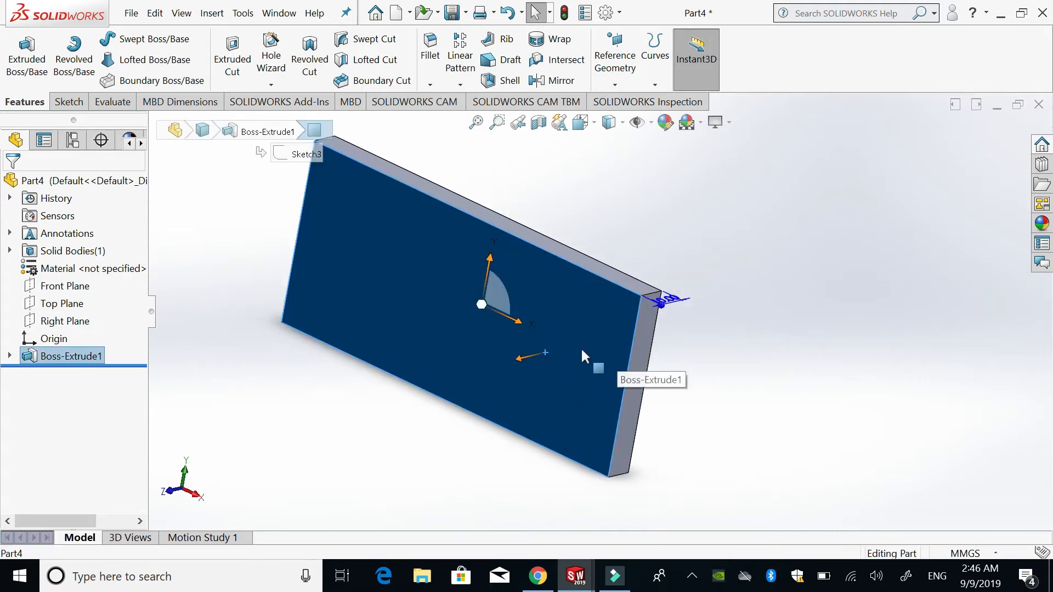
pyautogui.click(582, 370)
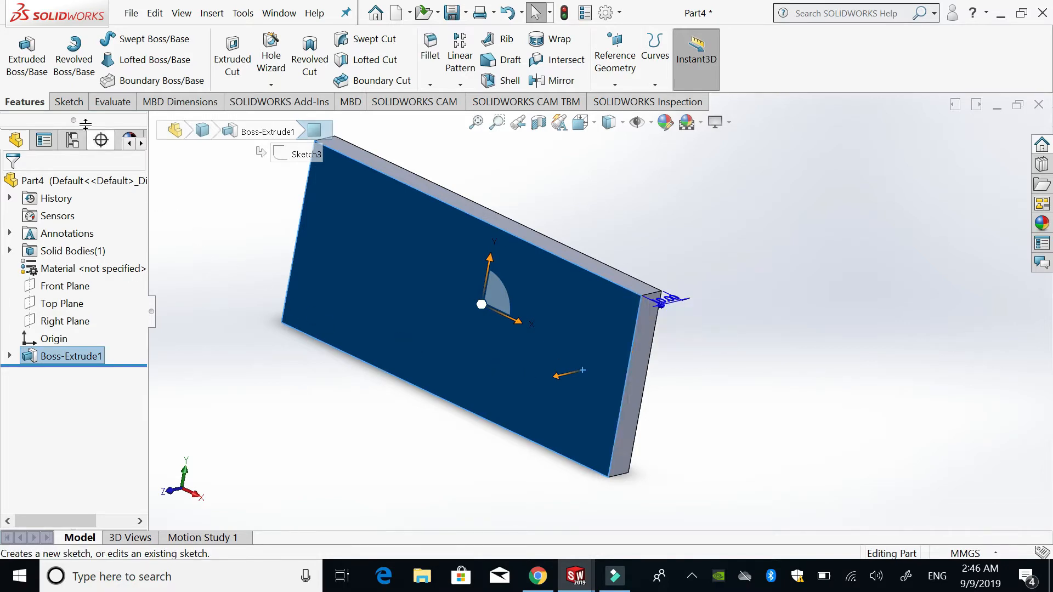
pyautogui.click(75, 104)
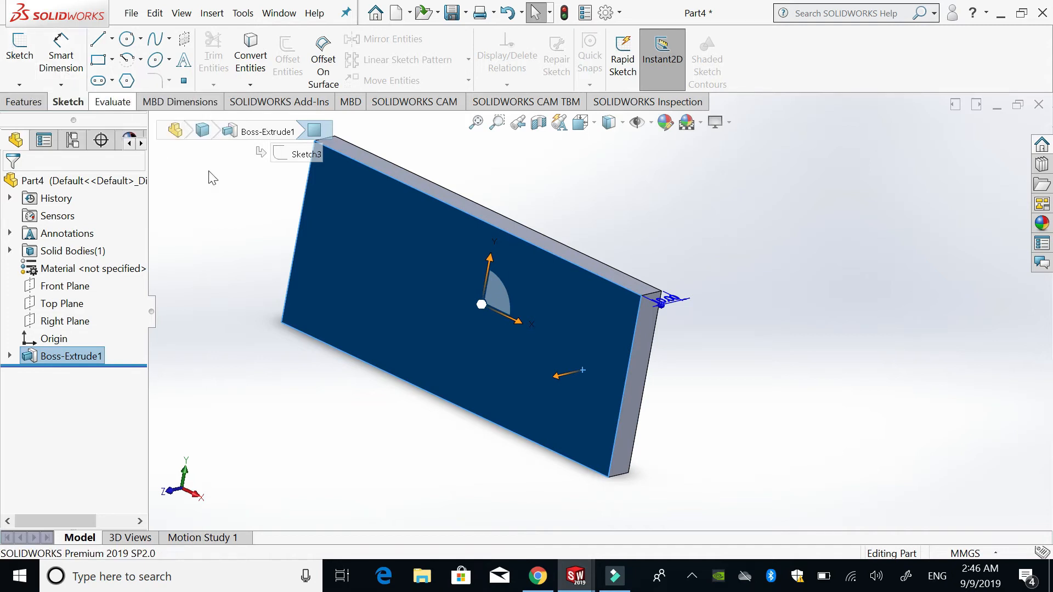
pyautogui.click(564, 330)
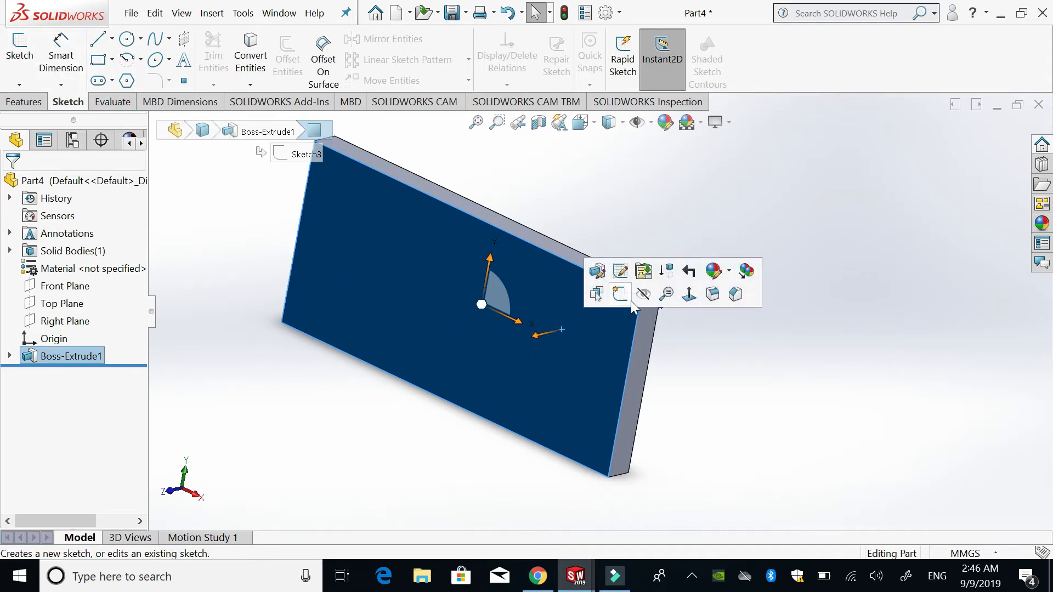
pyautogui.click(625, 296)
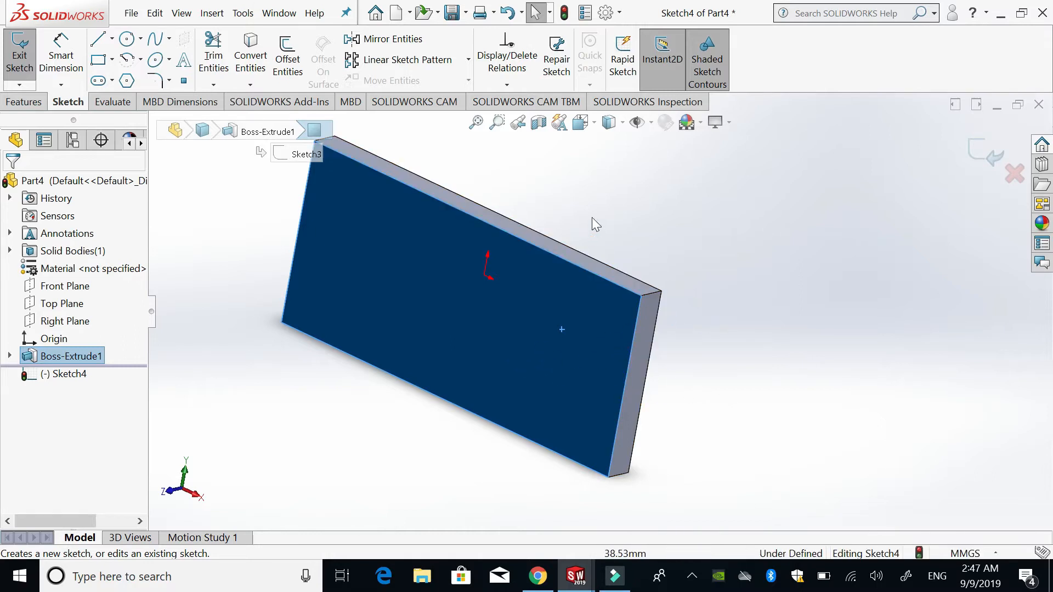
# - Sketch a circle of about 14.6 mm radius centred on the origin on the plate's face, and exit the sketch keeping it
pyautogui.click(593, 125)
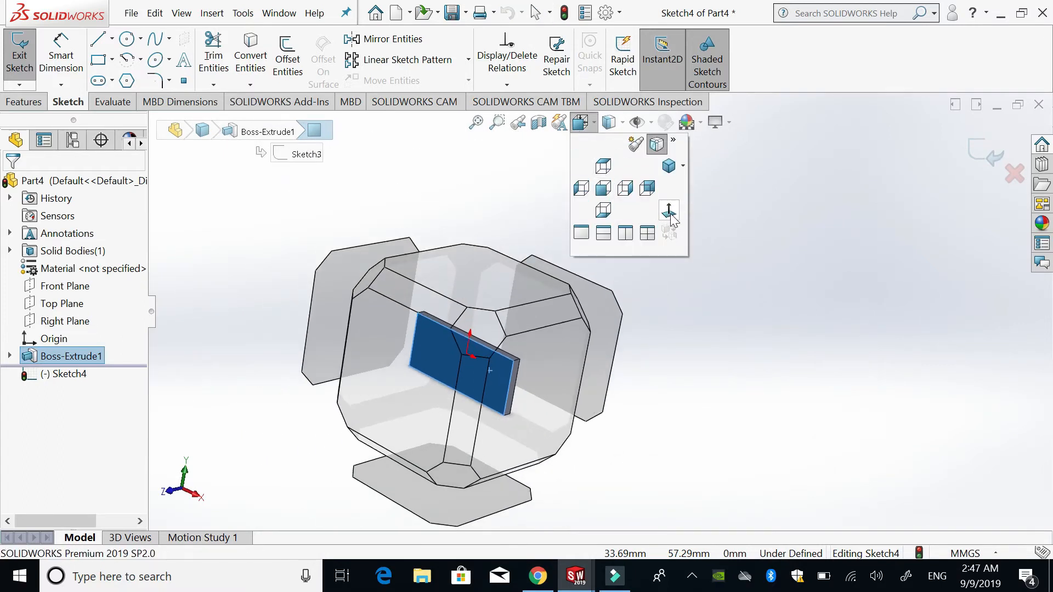
pyautogui.click(669, 212)
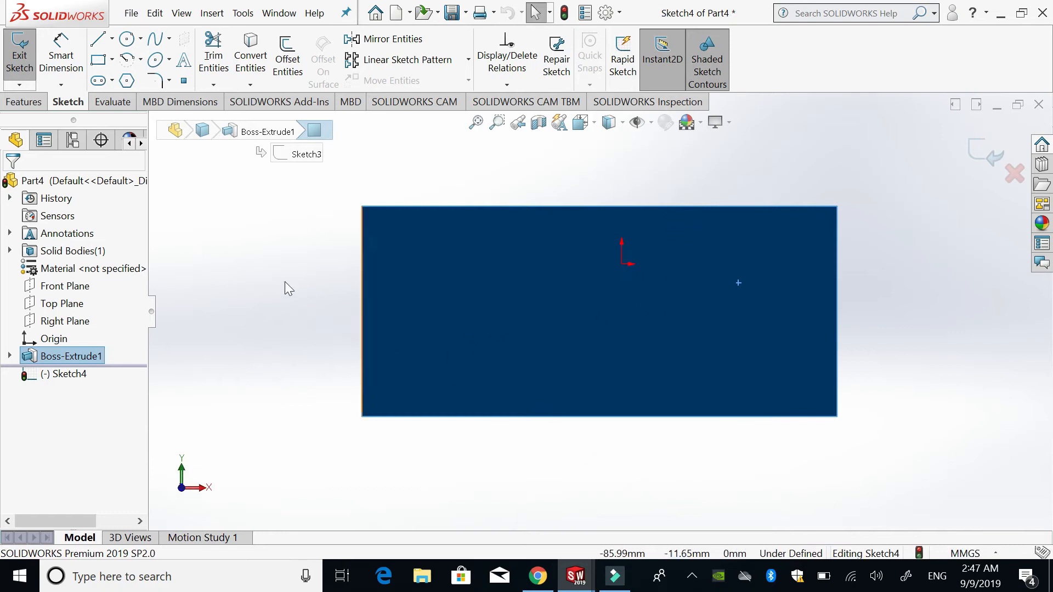
pyautogui.click(283, 281)
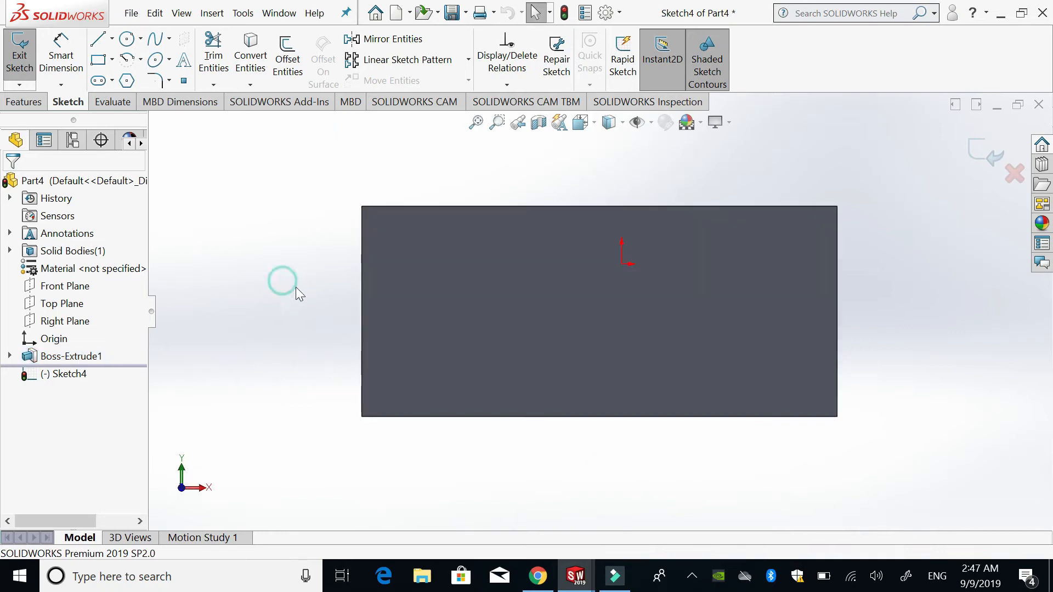
pyautogui.click(126, 40)
pyautogui.click(621, 265)
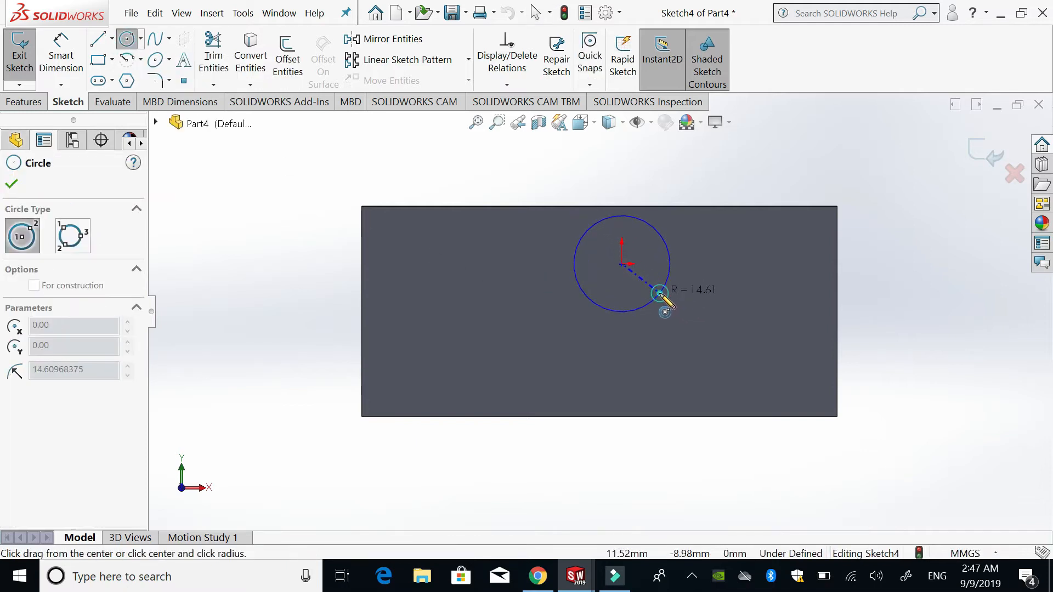
pyautogui.click(660, 293)
pyautogui.click(986, 153)
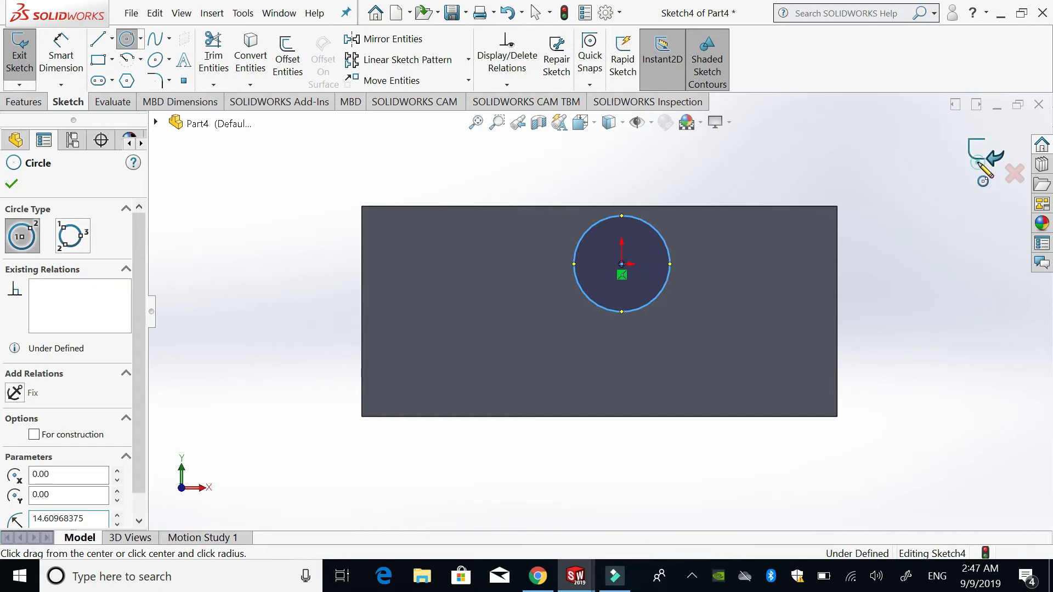
# - Select the sketched circle on the plate's face to view its editing options, and clear the selection
pyautogui.moveTo(795, 430)
pyautogui.mouseDown(button='middle')
pyautogui.moveTo(803, 285)
pyautogui.moveTo(821, 393)
pyautogui.mouseUp(button='middle')
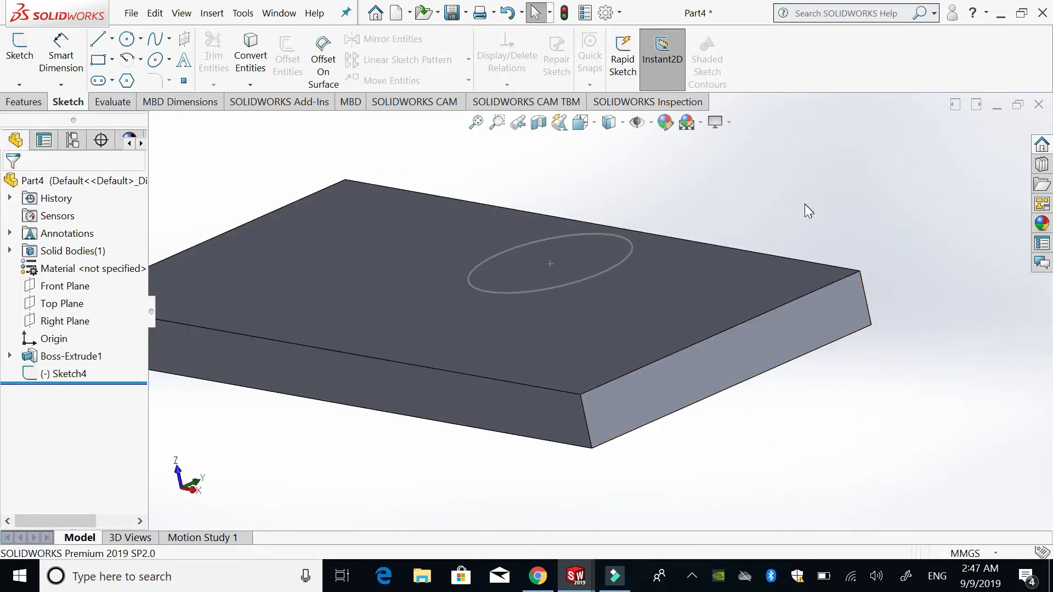
pyautogui.moveTo(806, 209); pyautogui.dragTo(733, 249, button='middle')
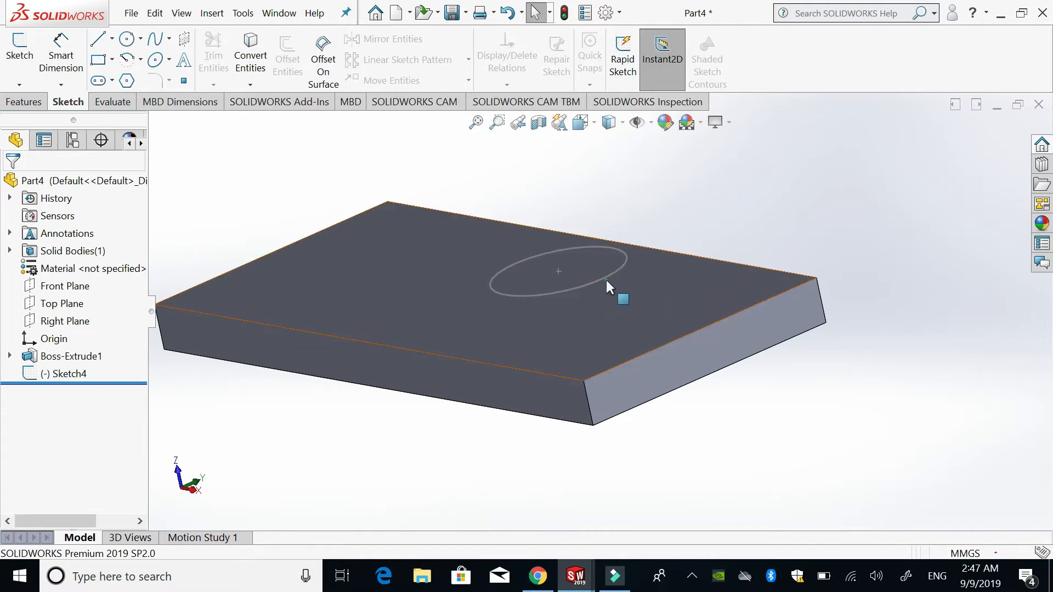
pyautogui.click(606, 277)
pyautogui.click(574, 186)
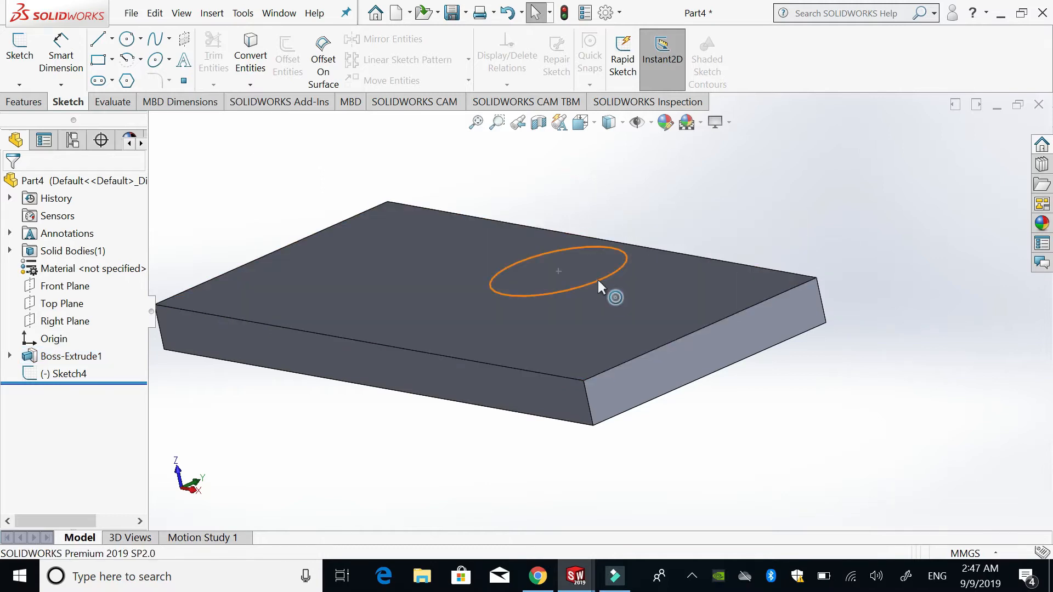
pyautogui.click(597, 281)
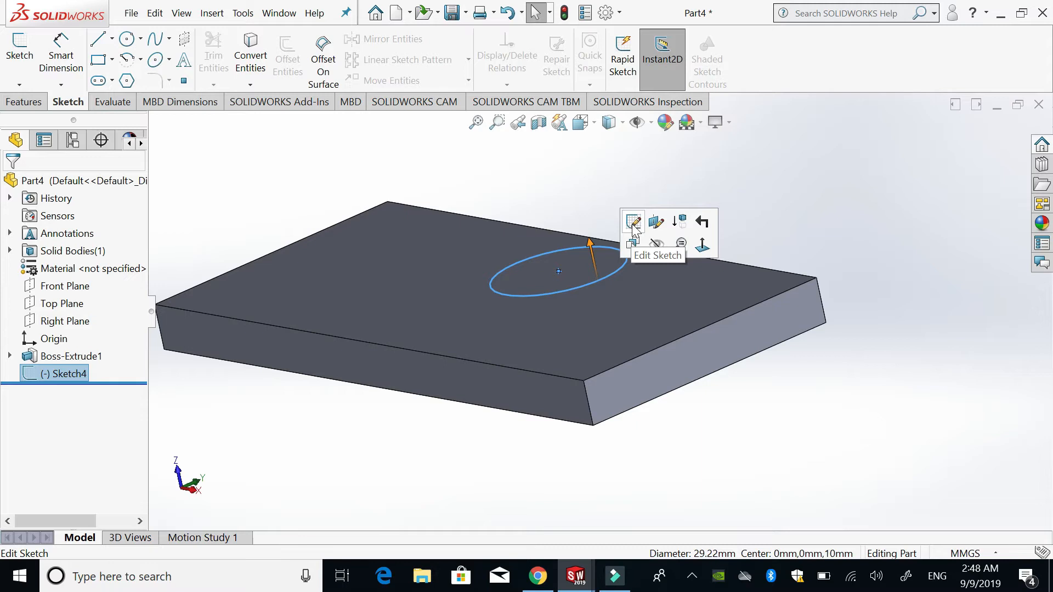
pyautogui.click(609, 195)
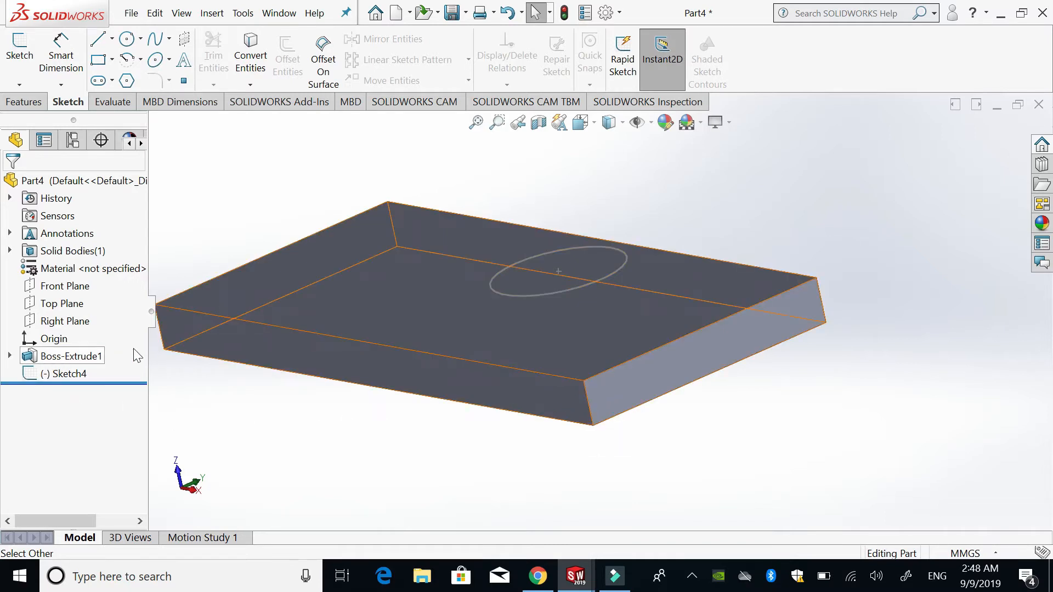
# - Expand Boss-Extrude1 and select its absorbed sketch to view its editing options, and clear the selection
pyautogui.click(10, 358)
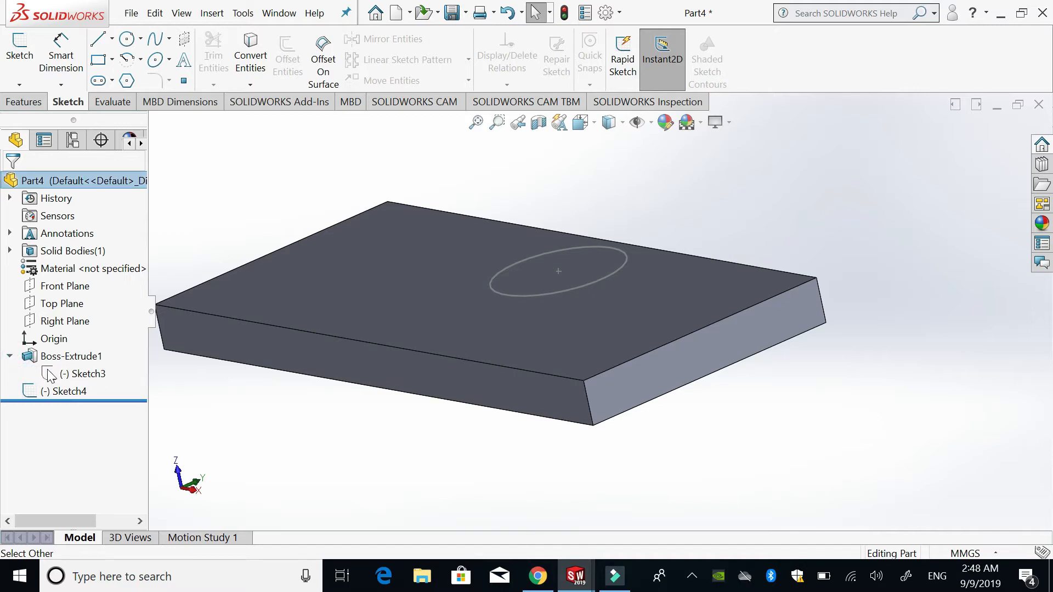
pyautogui.click(88, 375)
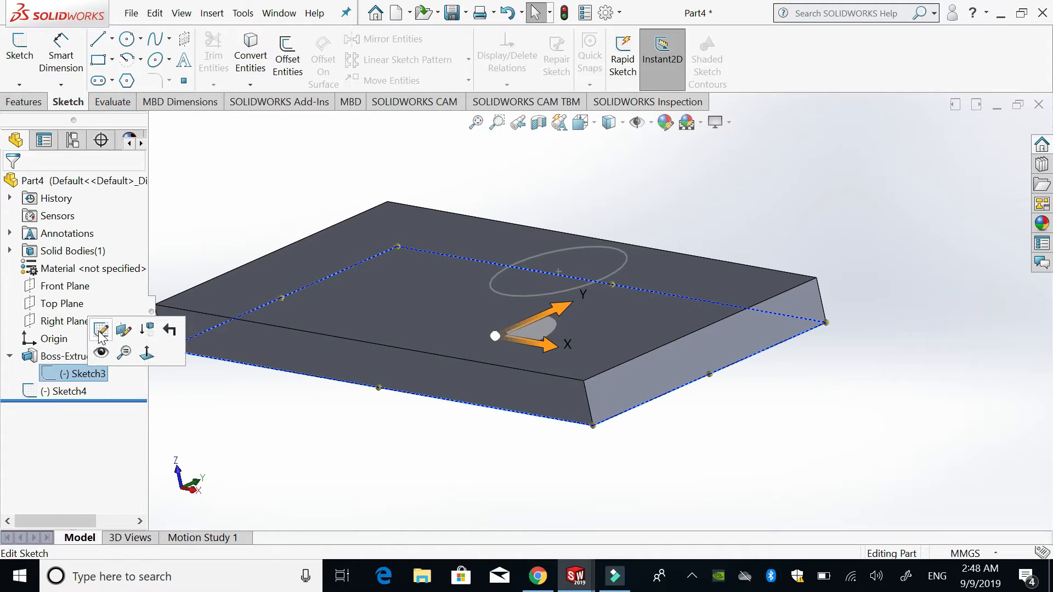
pyautogui.click(692, 200)
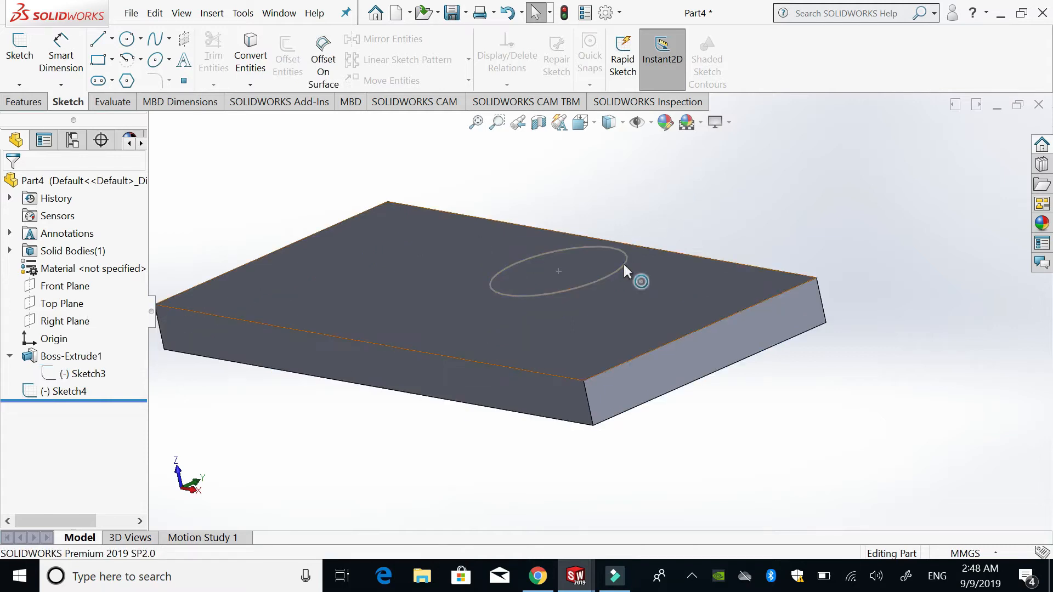
# - Reopen the circle's sketch on the plate's face and add a corner rectangle to the left of the circle, keeping the changes on exit
pyautogui.click(623, 265)
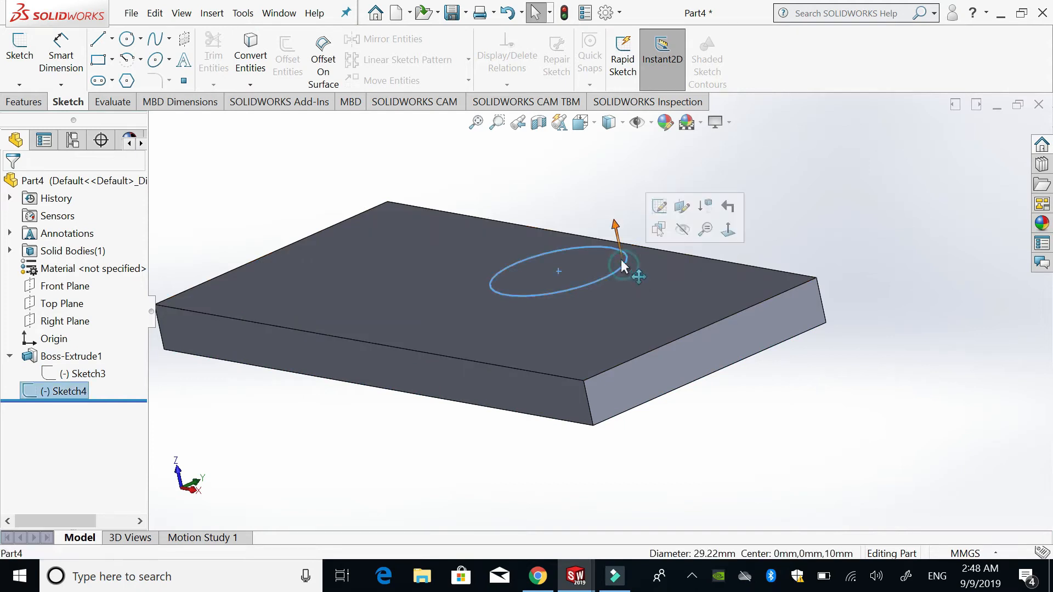
pyautogui.click(666, 208)
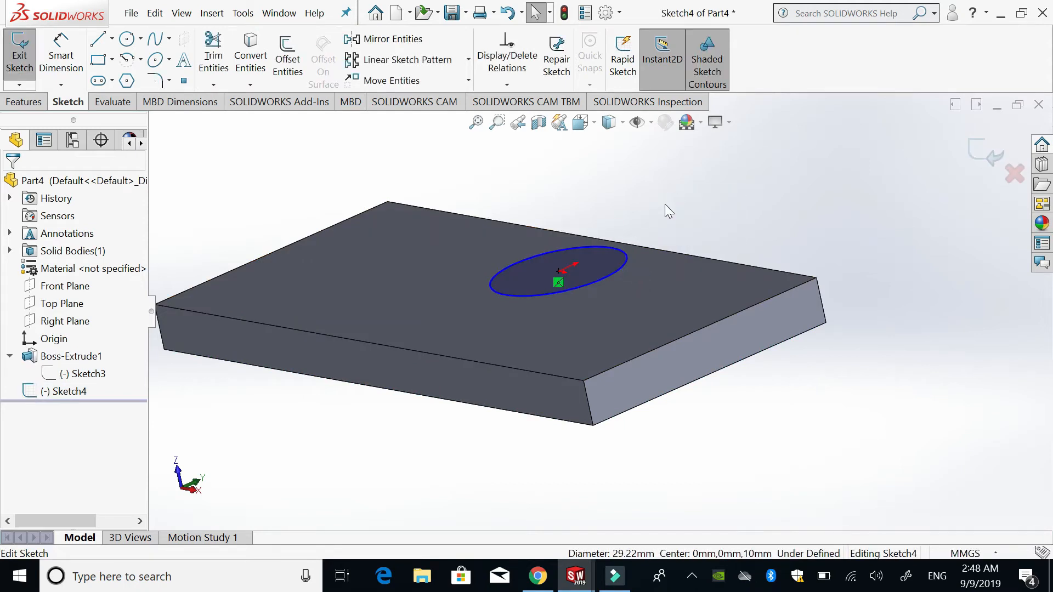
pyautogui.moveTo(675, 336); pyautogui.dragTo(705, 388, button='middle')
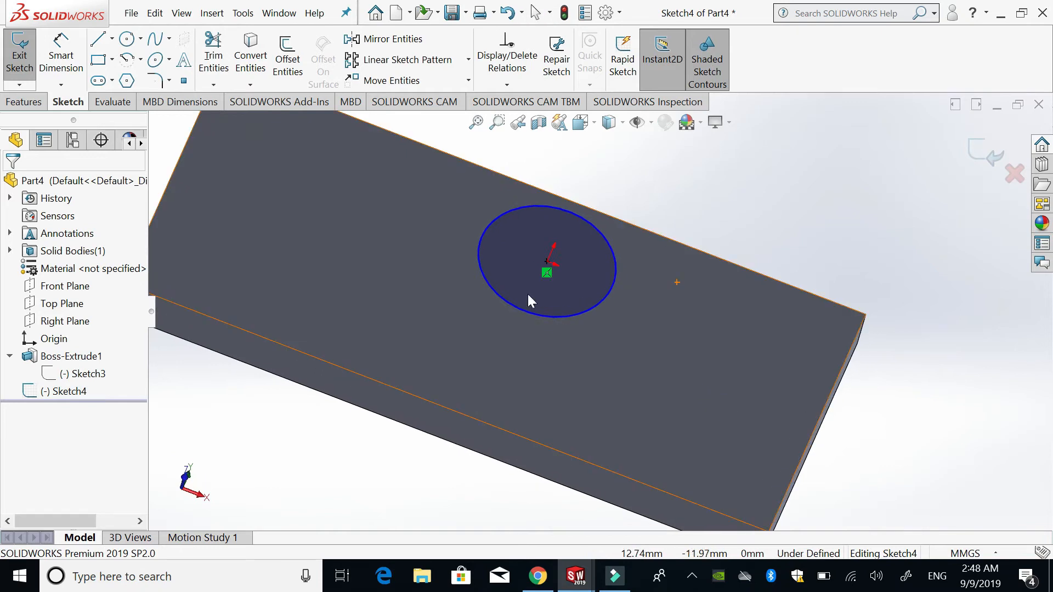
pyautogui.click(97, 65)
pyautogui.click(253, 176)
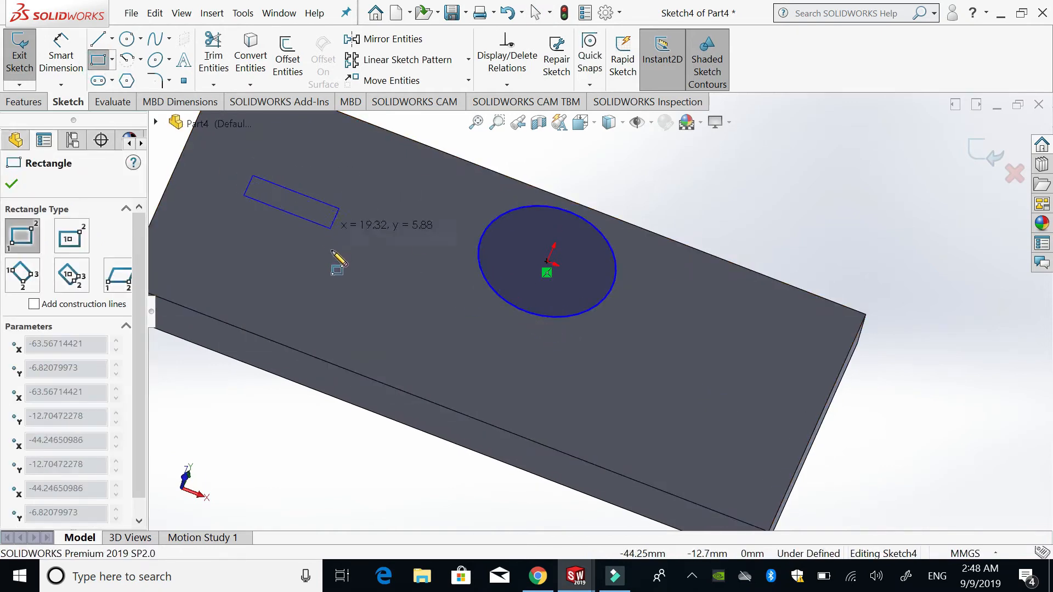
pyautogui.click(333, 293)
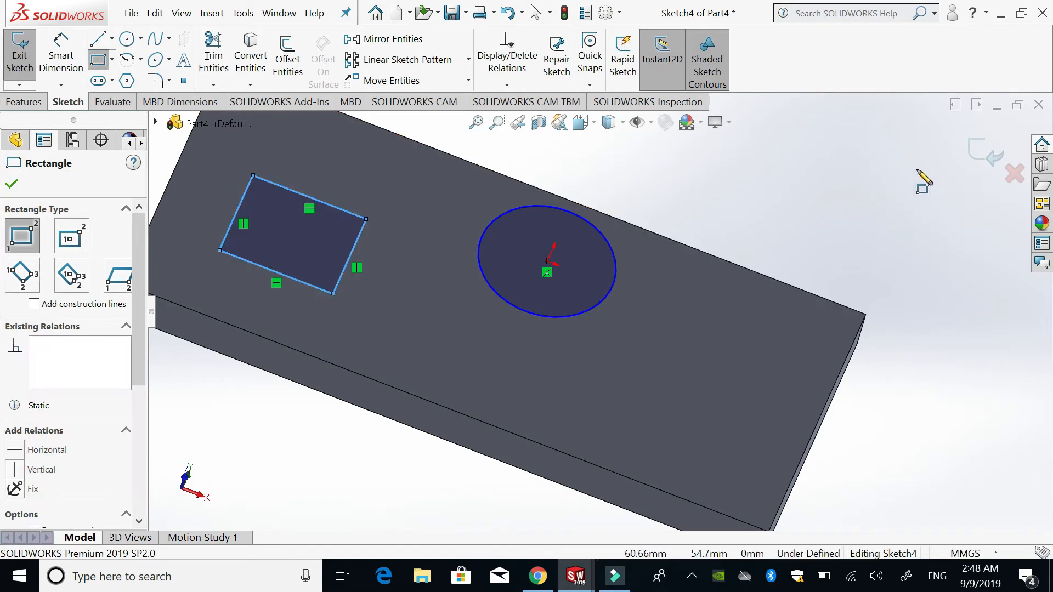
pyautogui.click(974, 150)
pyautogui.click(828, 218)
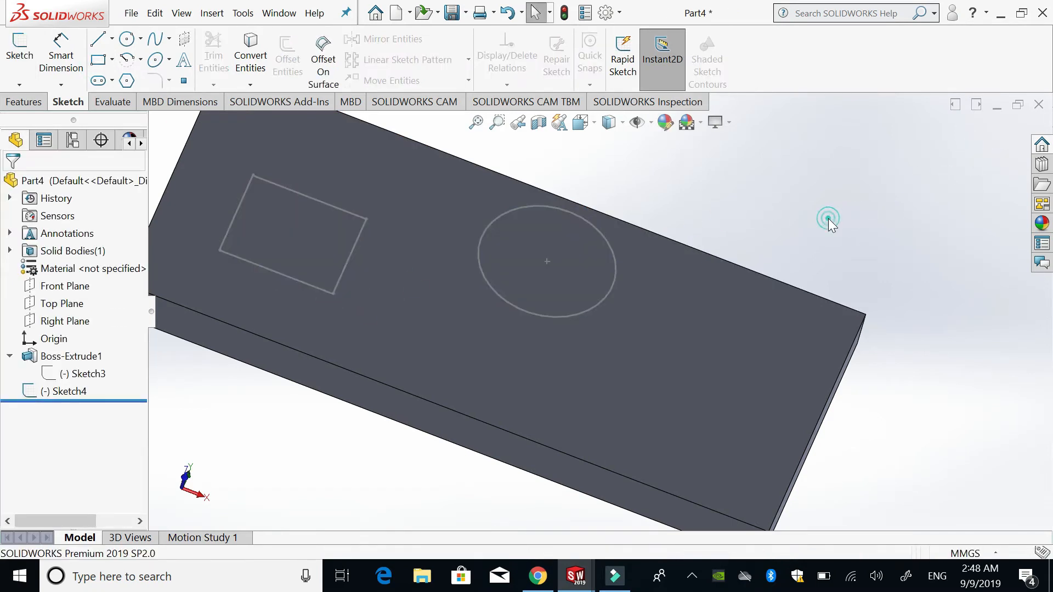
# - Delete the Boss-Extrude1 feature without deleting its absorbed or child features
pyautogui.hotkey('ctrl', '7')
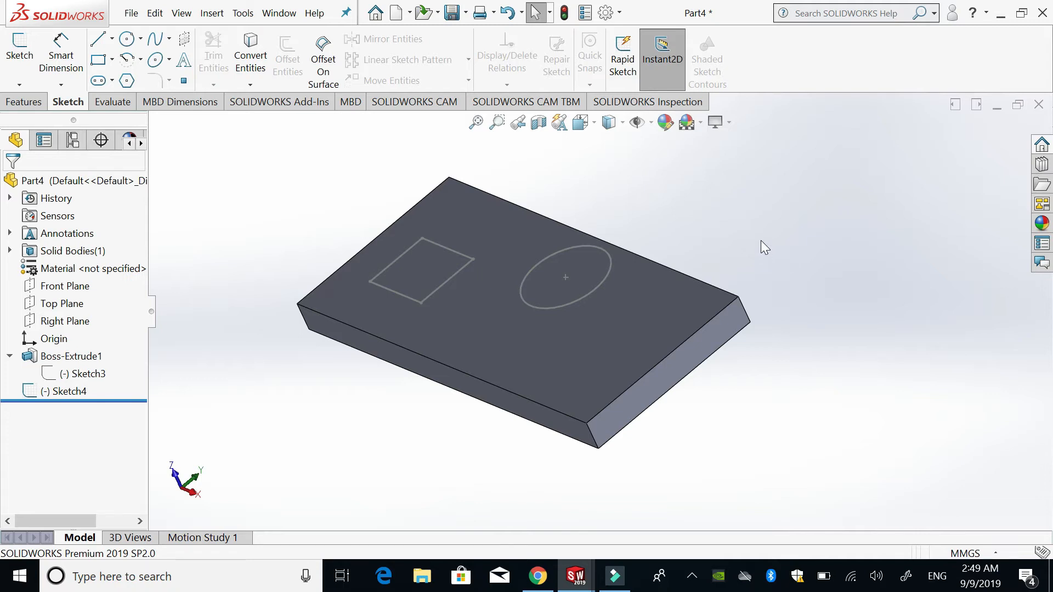
pyautogui.click(666, 298)
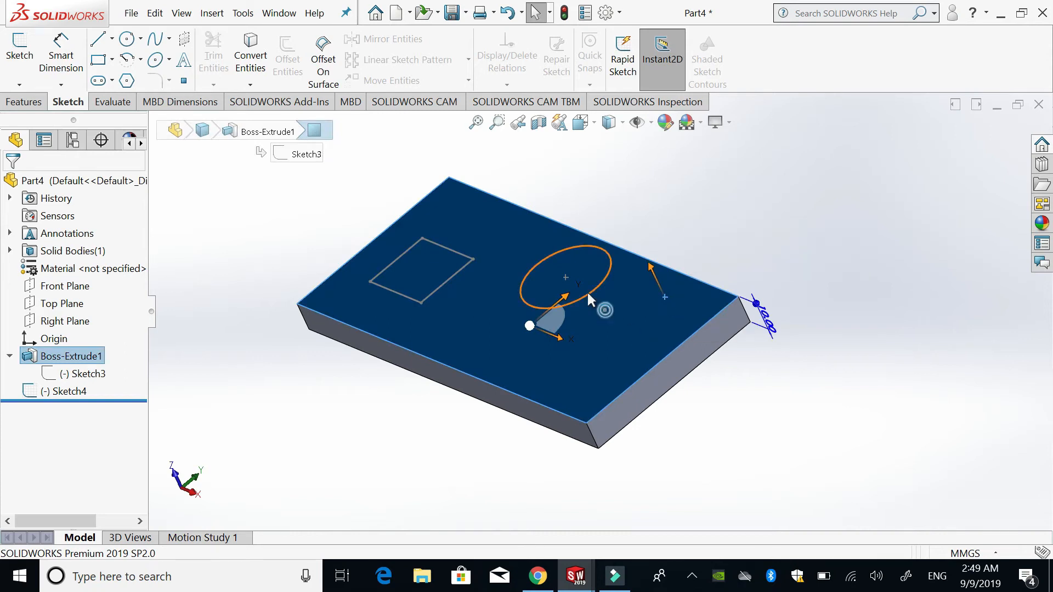
pyautogui.rightClick(635, 320)
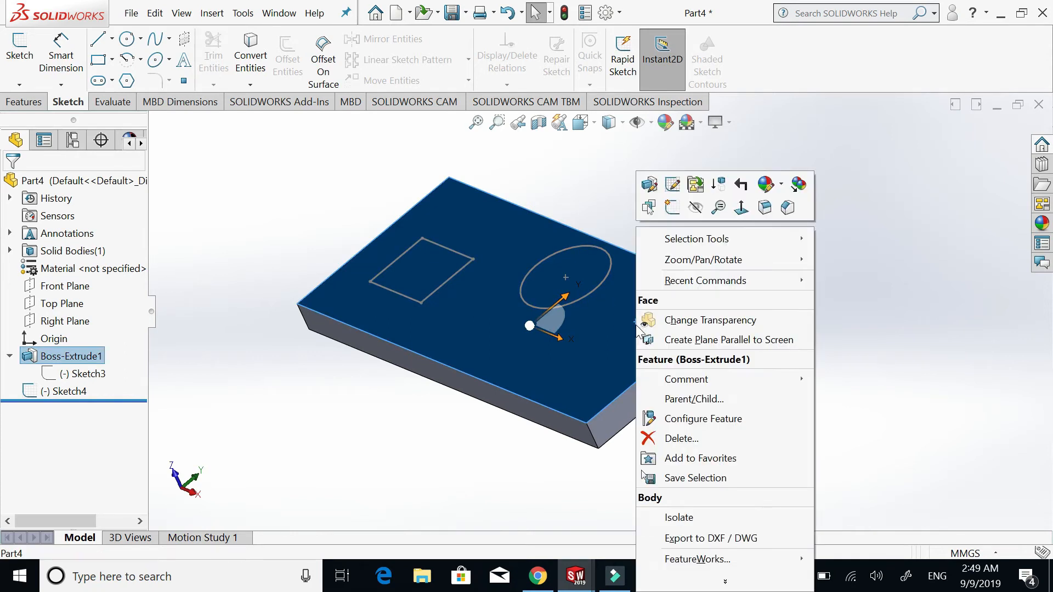
pyautogui.click(680, 438)
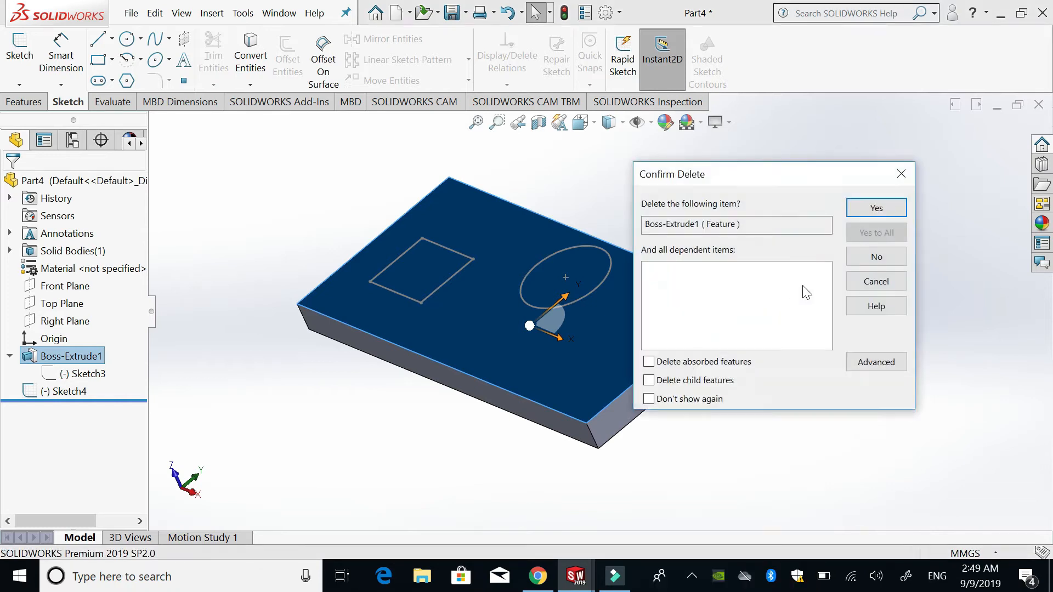
pyautogui.click(896, 208)
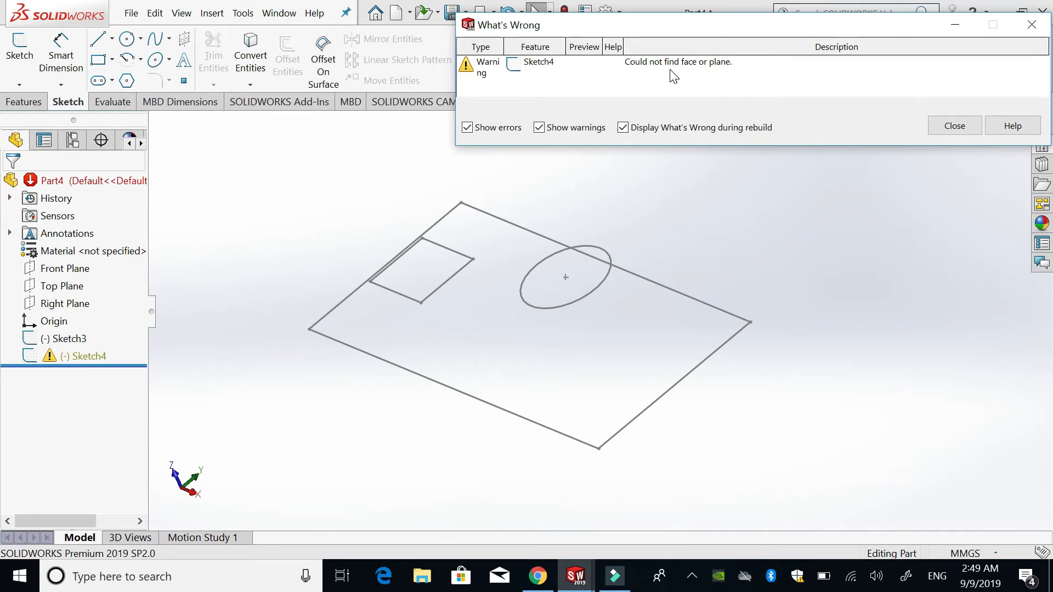
pyautogui.click(947, 128)
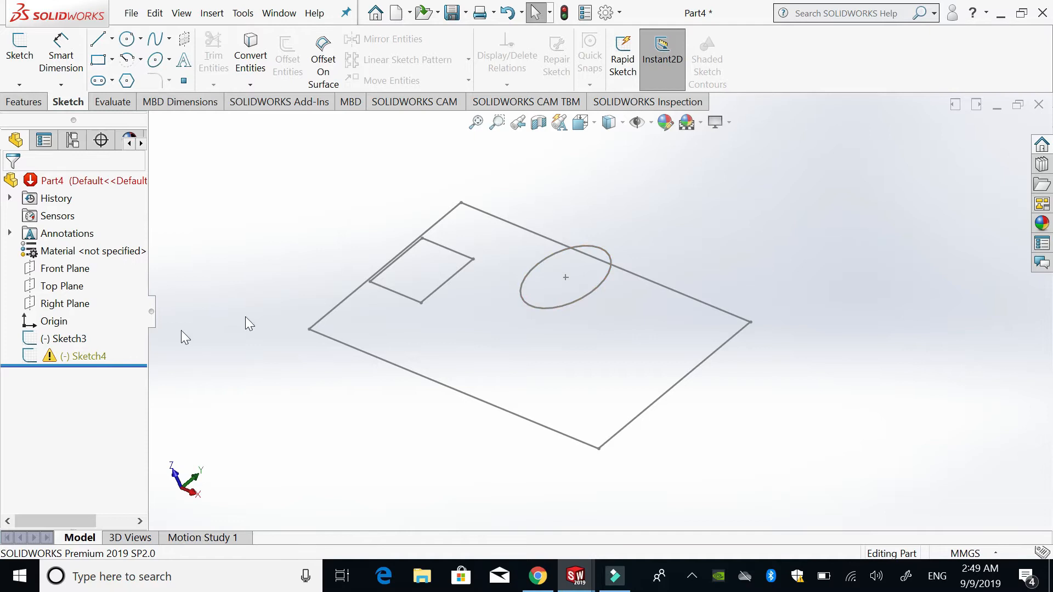
# - Edit the sketch plane of Sketch4, replacing its missing face reference with the Front Plane
pyautogui.click(80, 363)
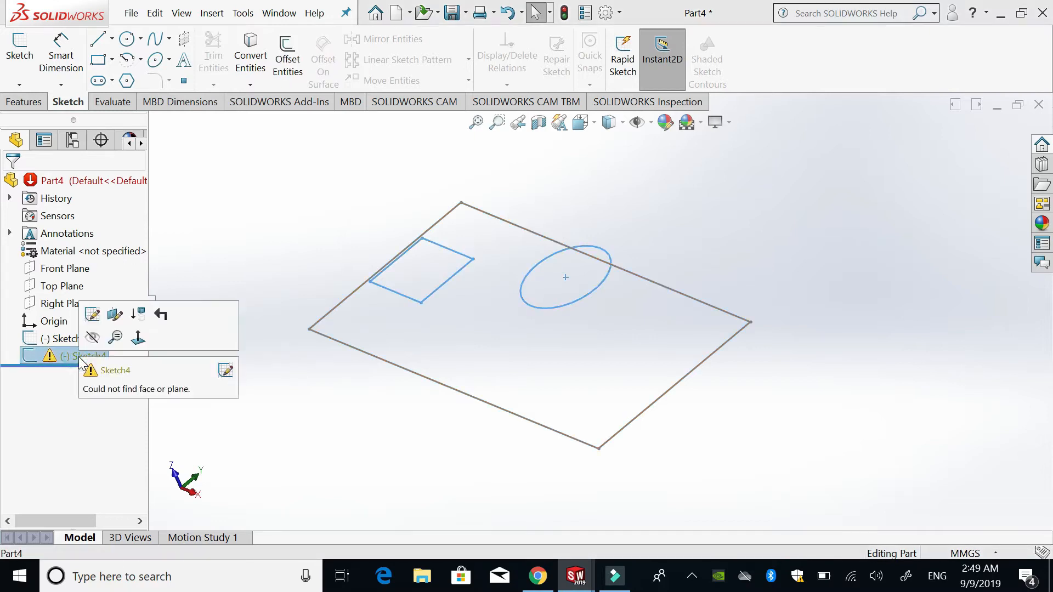
pyautogui.click(116, 316)
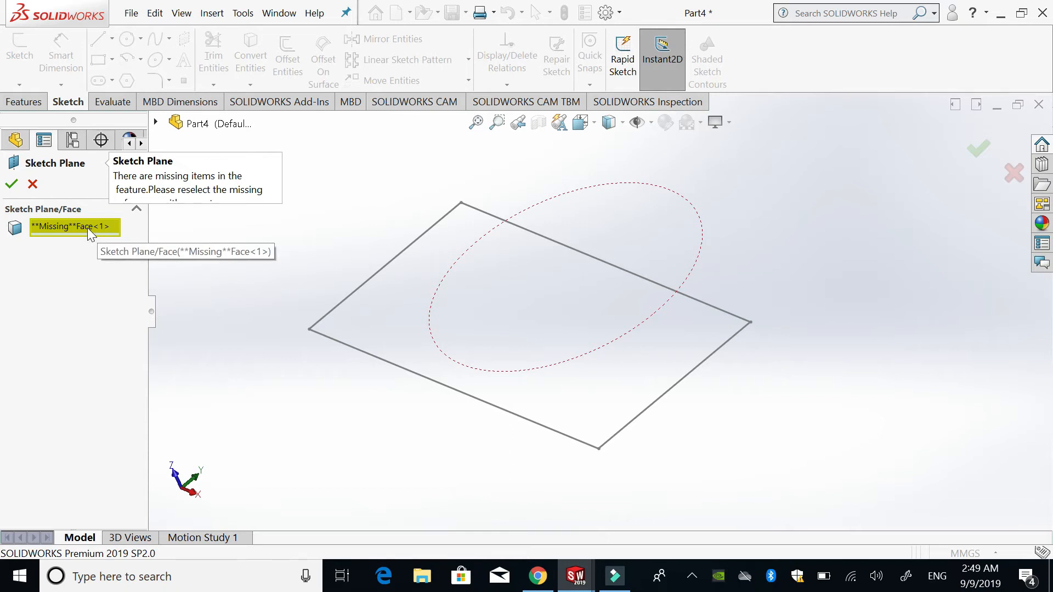
pyautogui.click(88, 228)
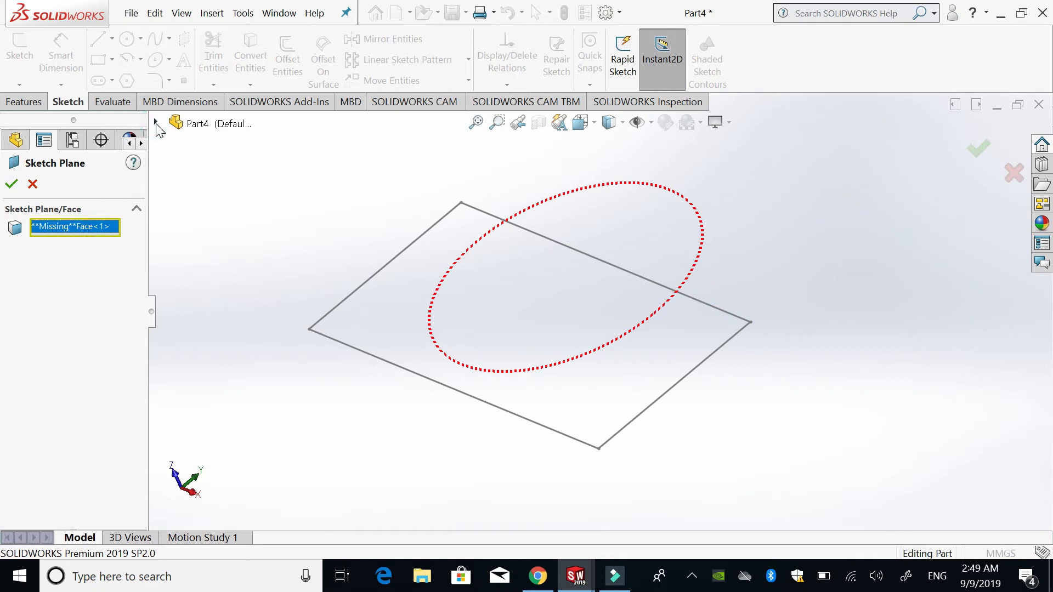
pyautogui.click(156, 123)
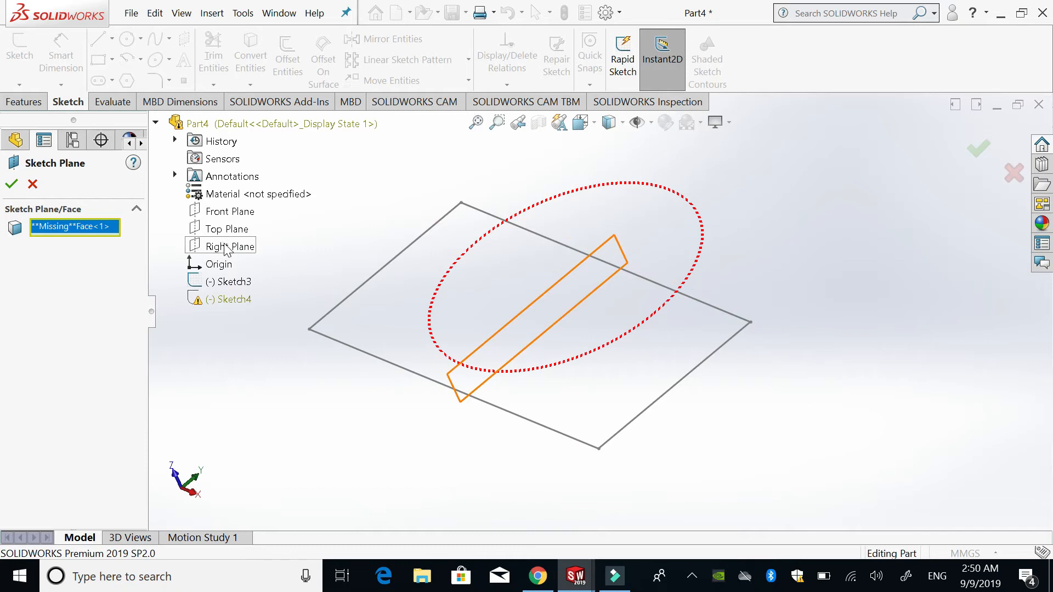
pyautogui.click(220, 212)
pyautogui.click(11, 184)
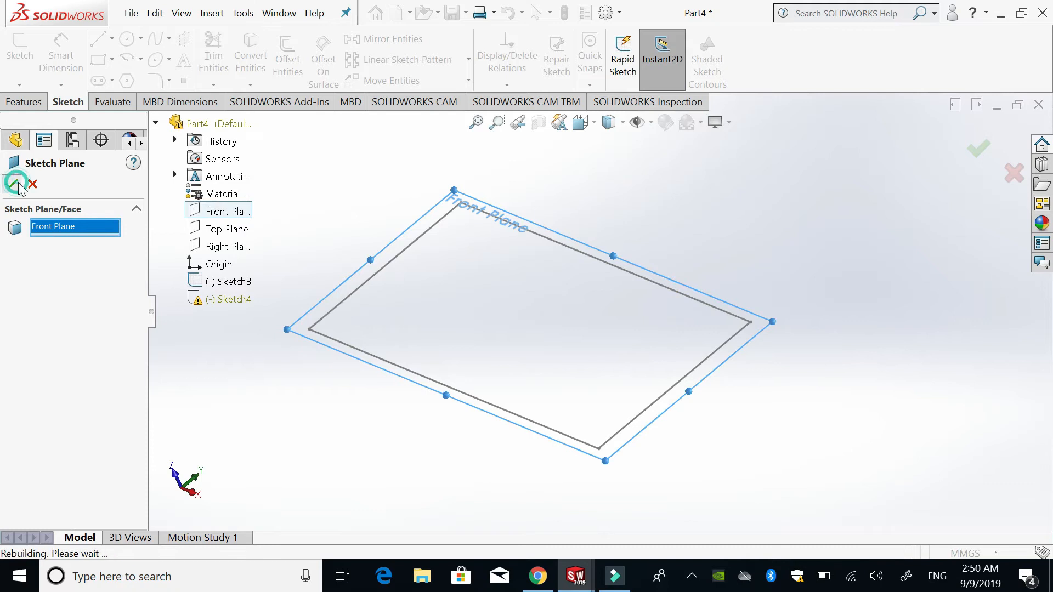
pyautogui.click(842, 233)
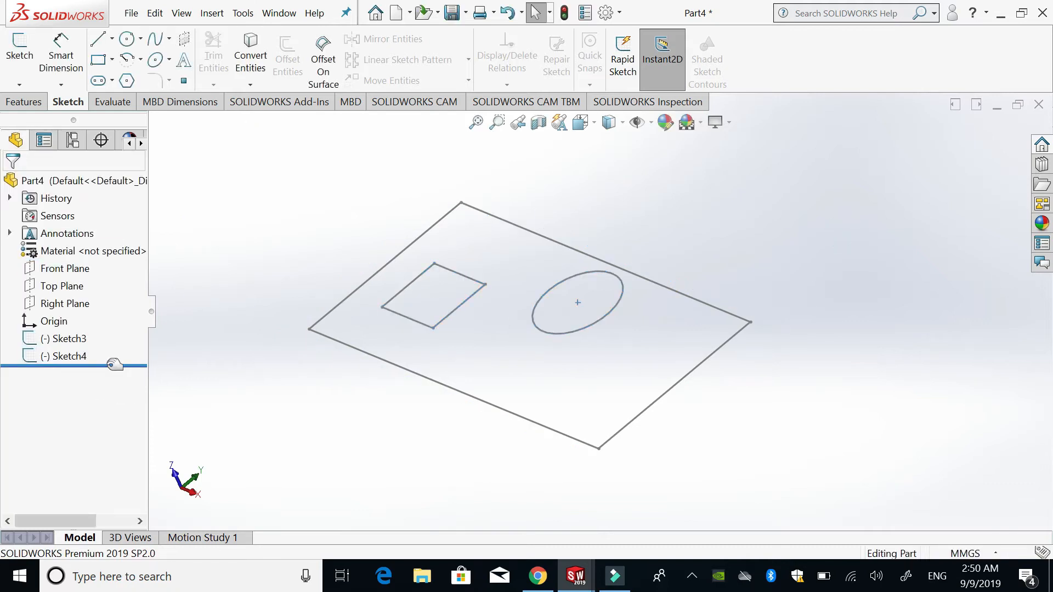
# - Change the sketch plane of the circle-and-rectangle sketch to the Right Plane
pyautogui.moveTo(609, 340); pyautogui.dragTo(667, 366, button='middle')
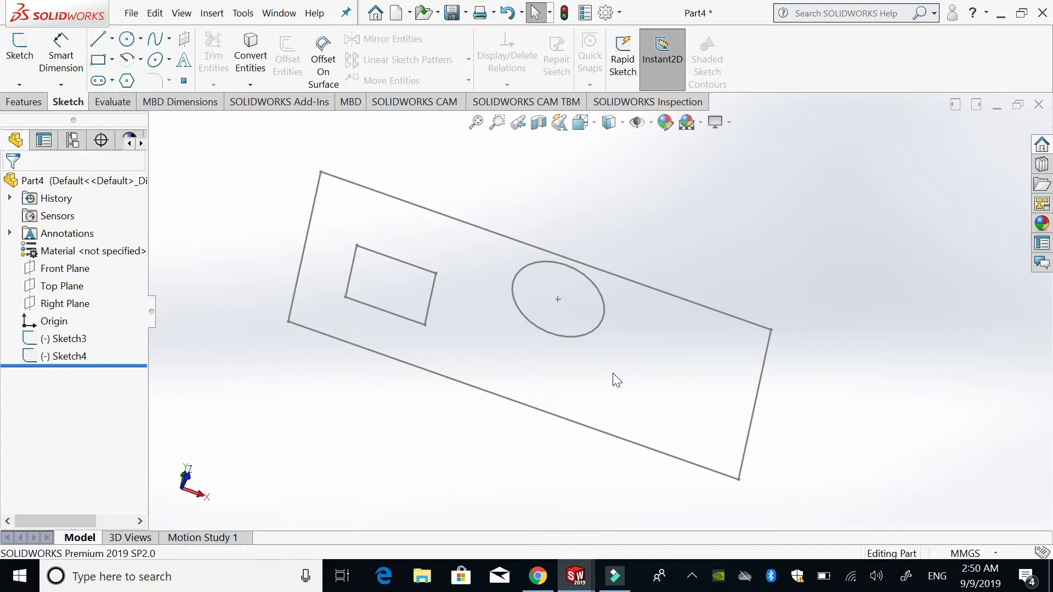
pyautogui.click(597, 326)
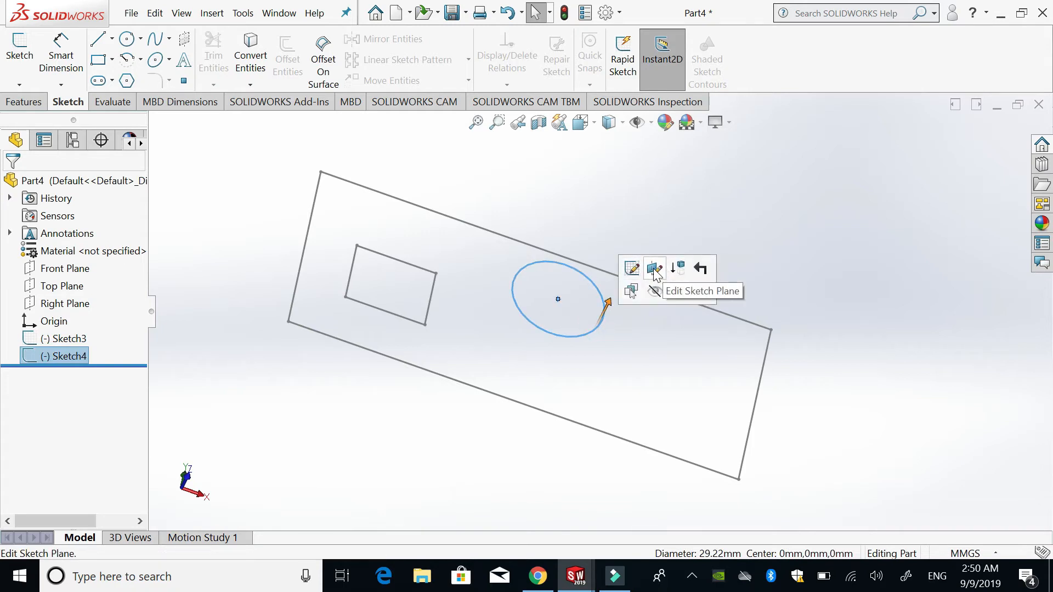
pyautogui.click(654, 269)
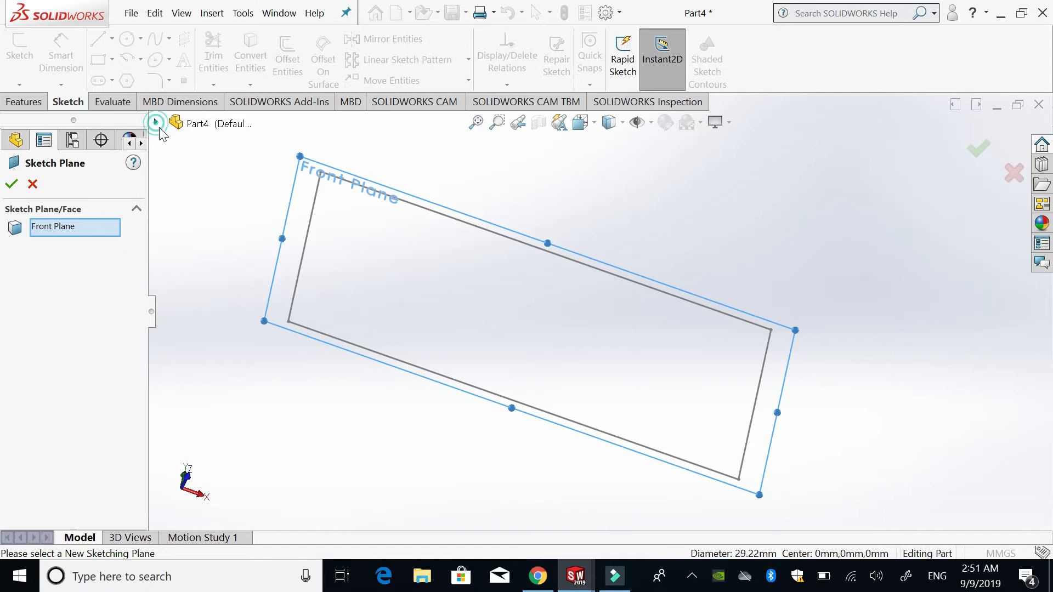
pyautogui.click(156, 122)
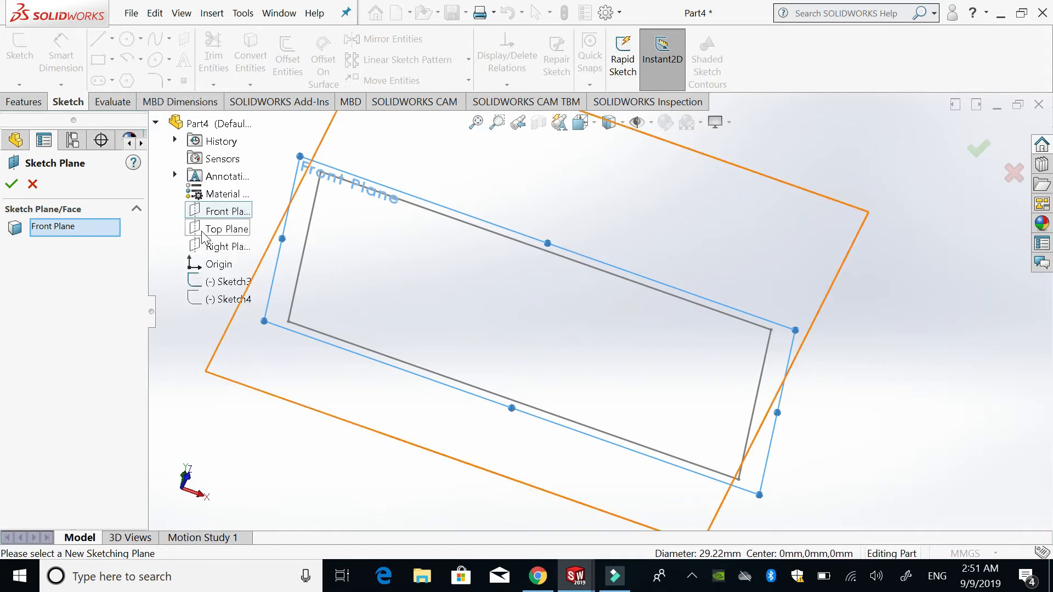
pyautogui.click(230, 248)
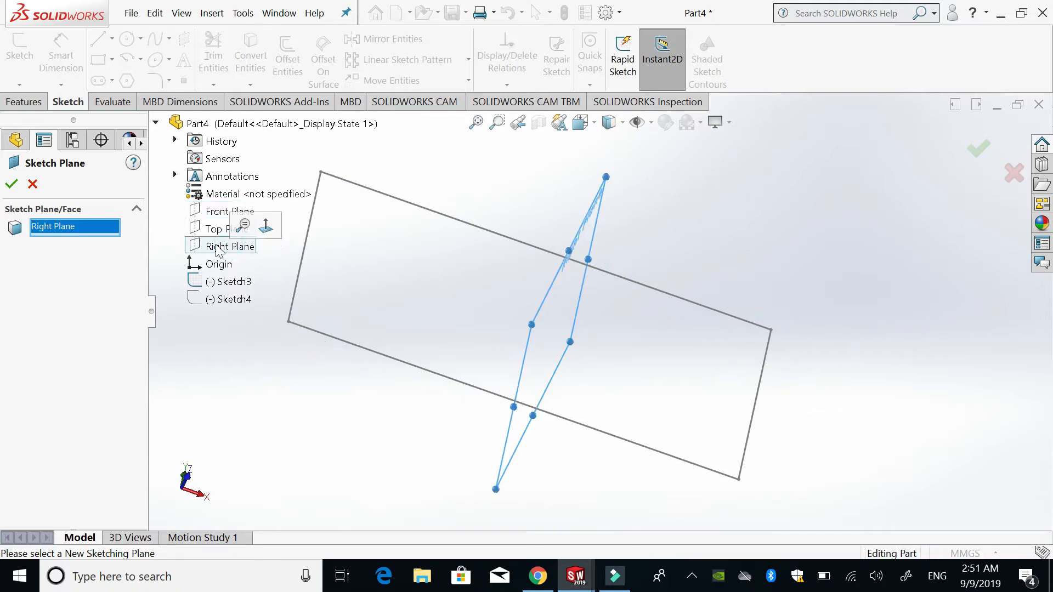
pyautogui.click(14, 185)
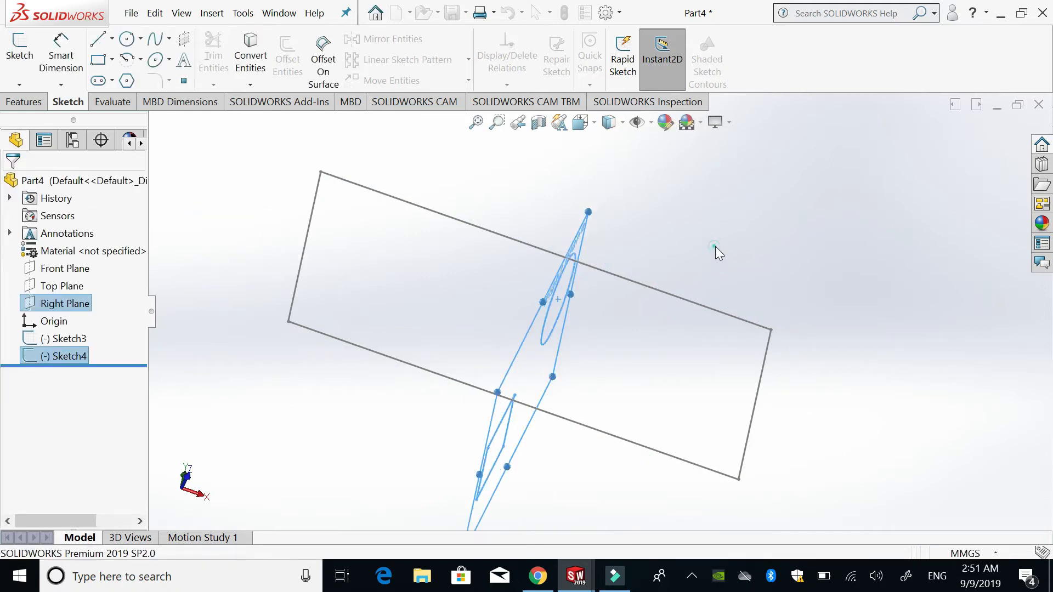
pyautogui.moveTo(682, 412)
pyautogui.mouseDown(button='middle')
pyautogui.moveTo(602, 357)
pyautogui.moveTo(621, 366)
pyautogui.moveTo(744, 314)
pyautogui.mouseUp(button='middle')
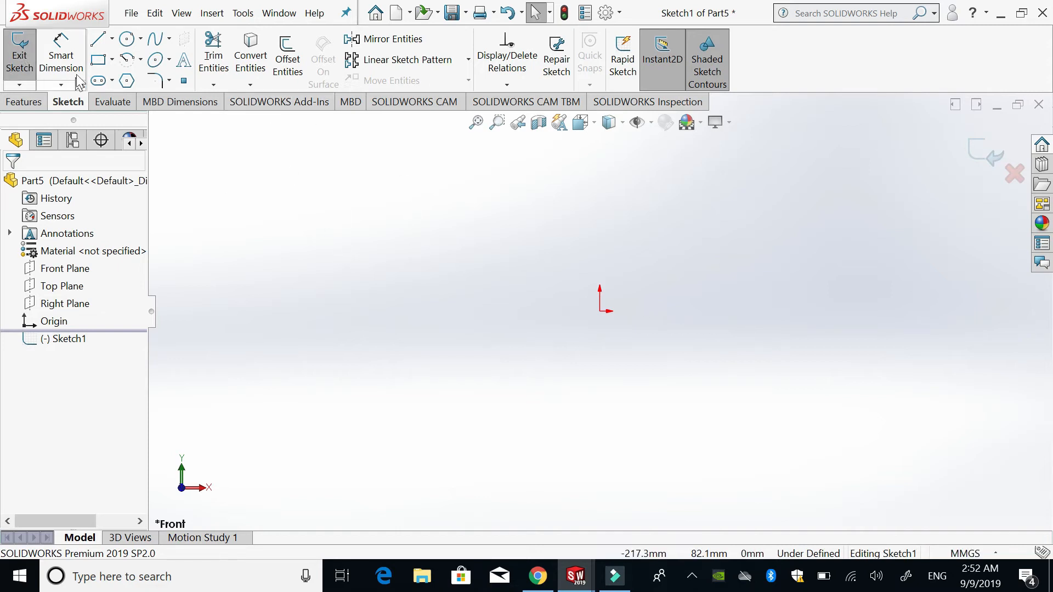
# - Sketch a corner rectangle about 136 mm wide around the origin and extrude it 10 mm
pyautogui.click(98, 60)
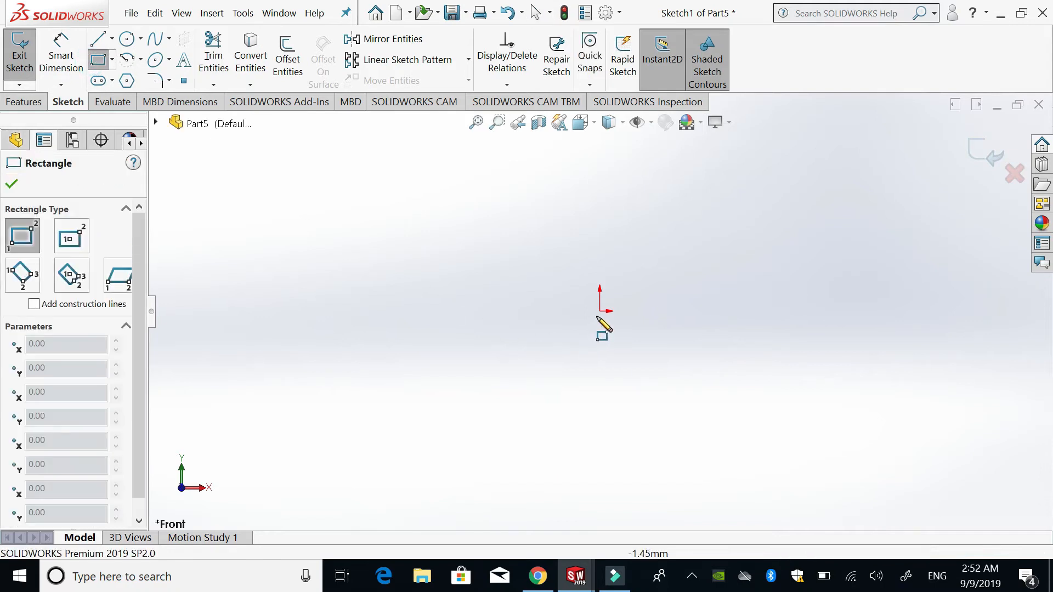
pyautogui.click(475, 236)
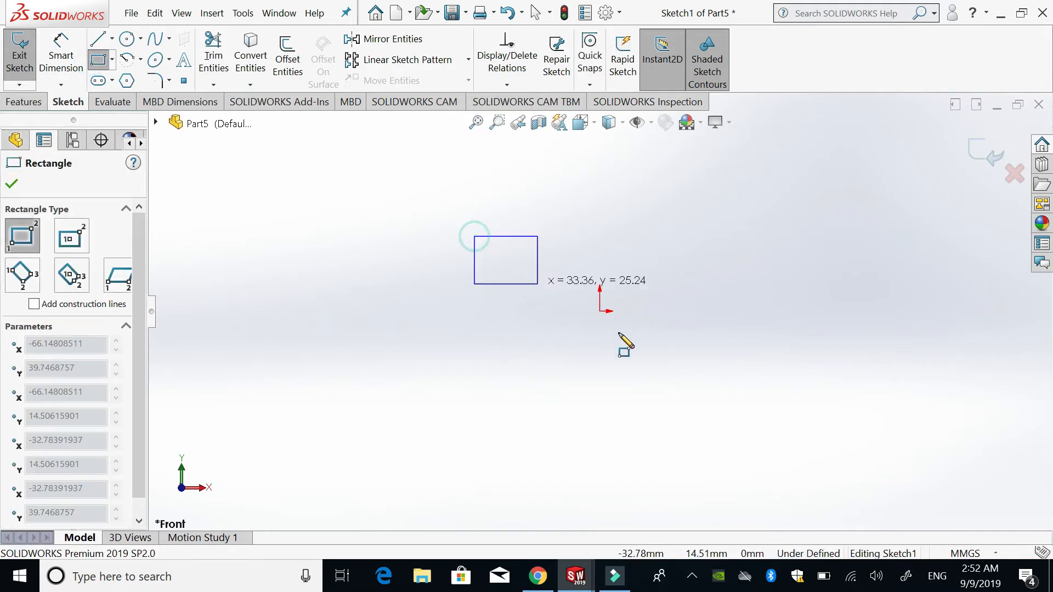
pyautogui.click(732, 373)
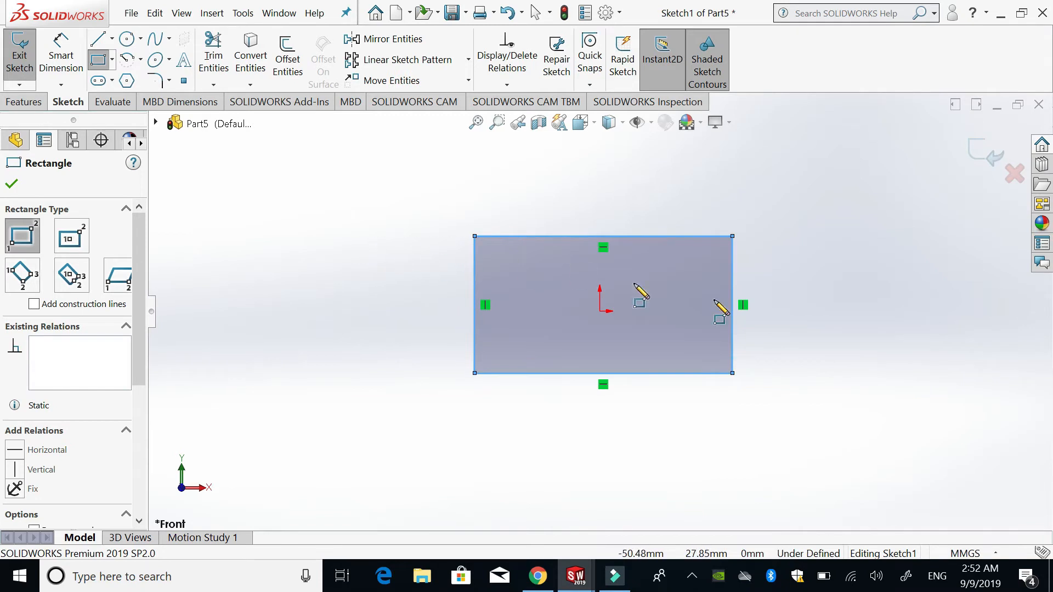
pyautogui.click(977, 158)
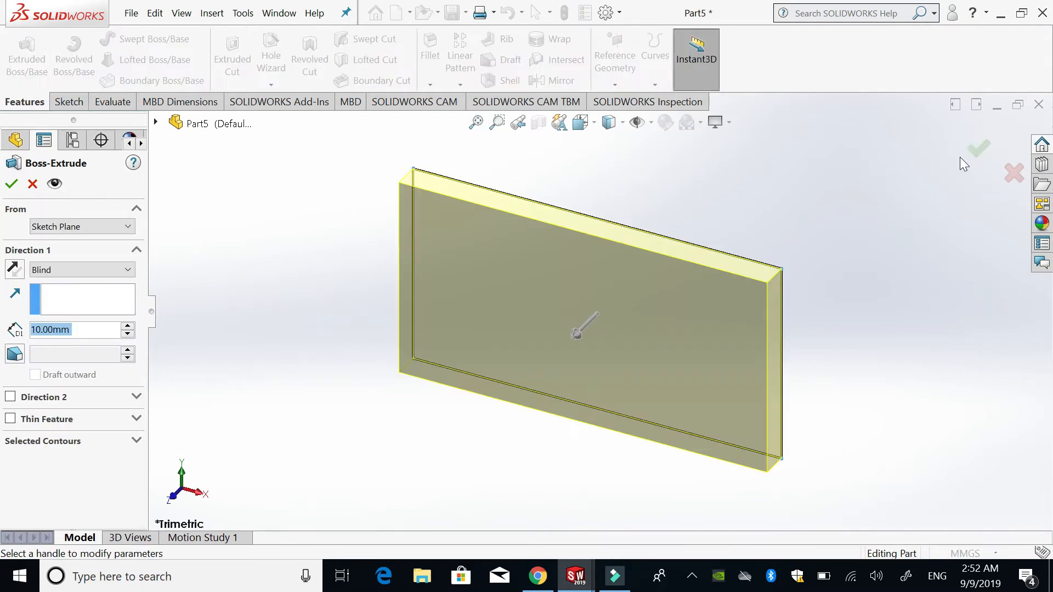
pyautogui.click(977, 148)
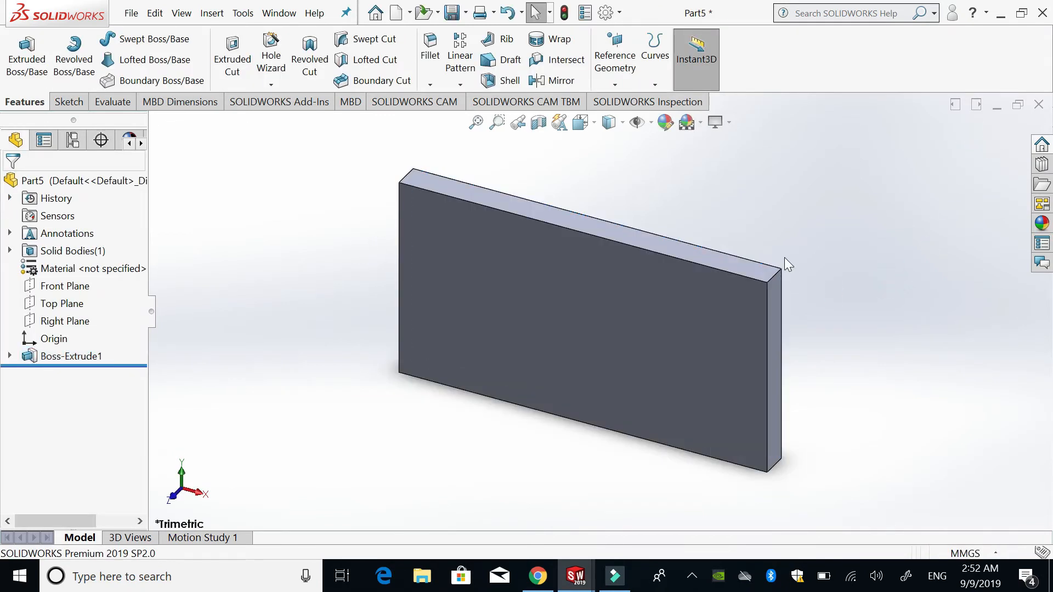
# - Apply a 5 mm fillet to three of the plate's short corner edges and its long lower side face
pyautogui.click(772, 277)
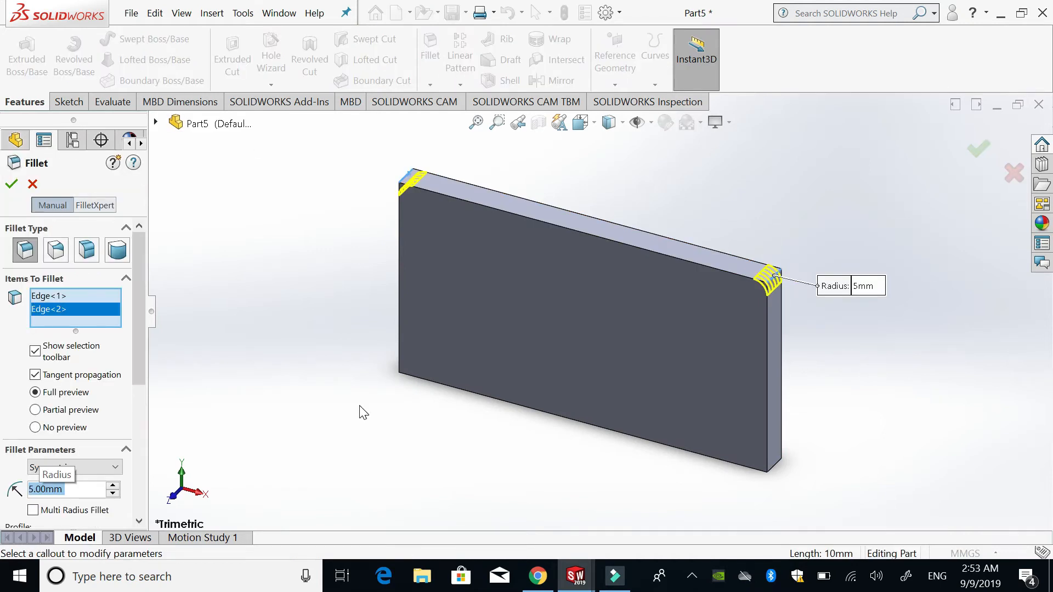
pyautogui.moveTo(359, 406); pyautogui.dragTo(346, 324, button='middle')
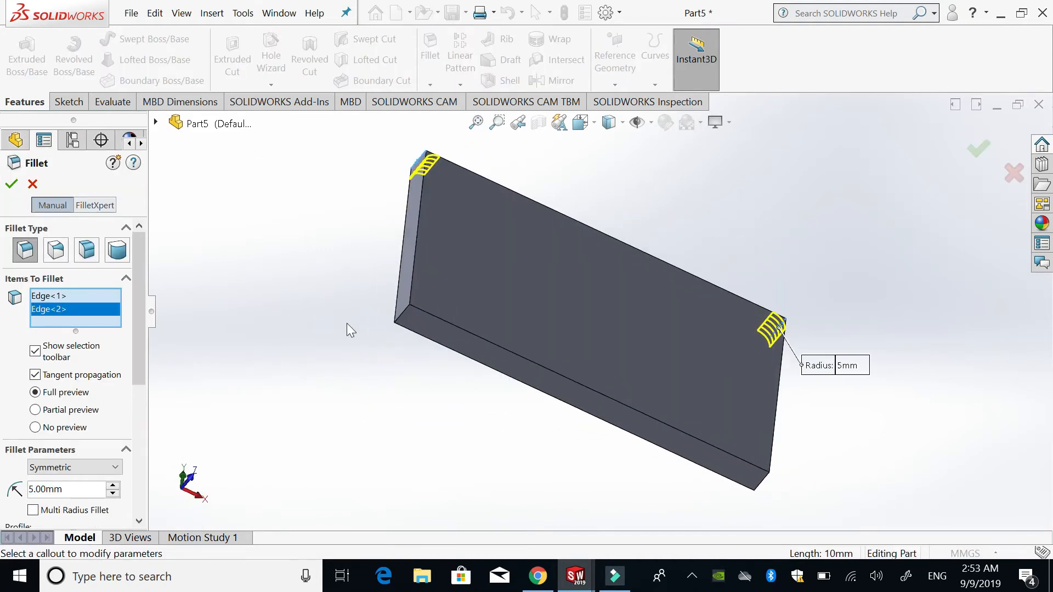
pyautogui.click(404, 314)
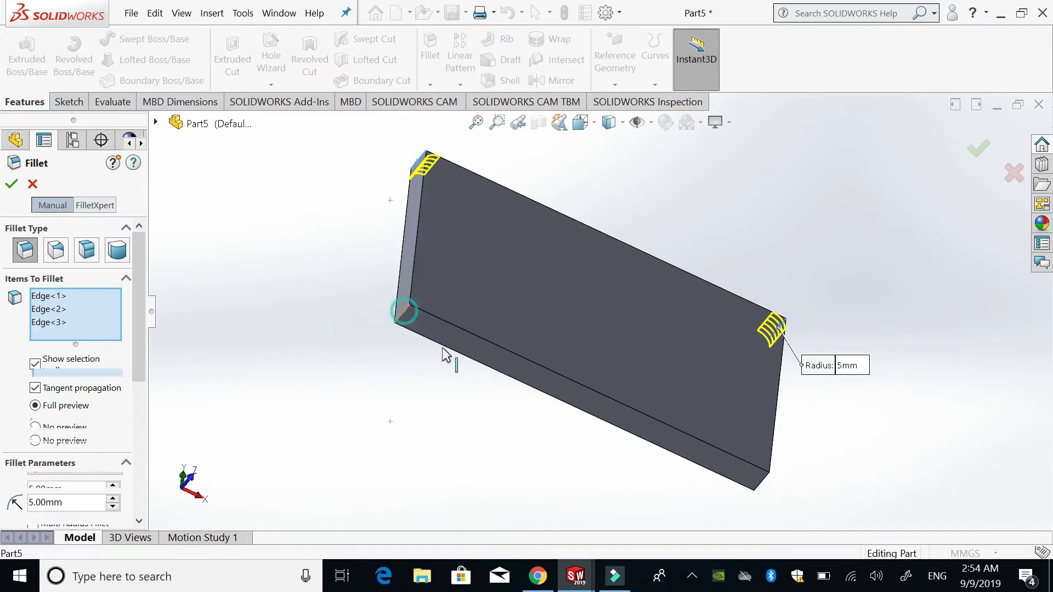
pyautogui.click(766, 483)
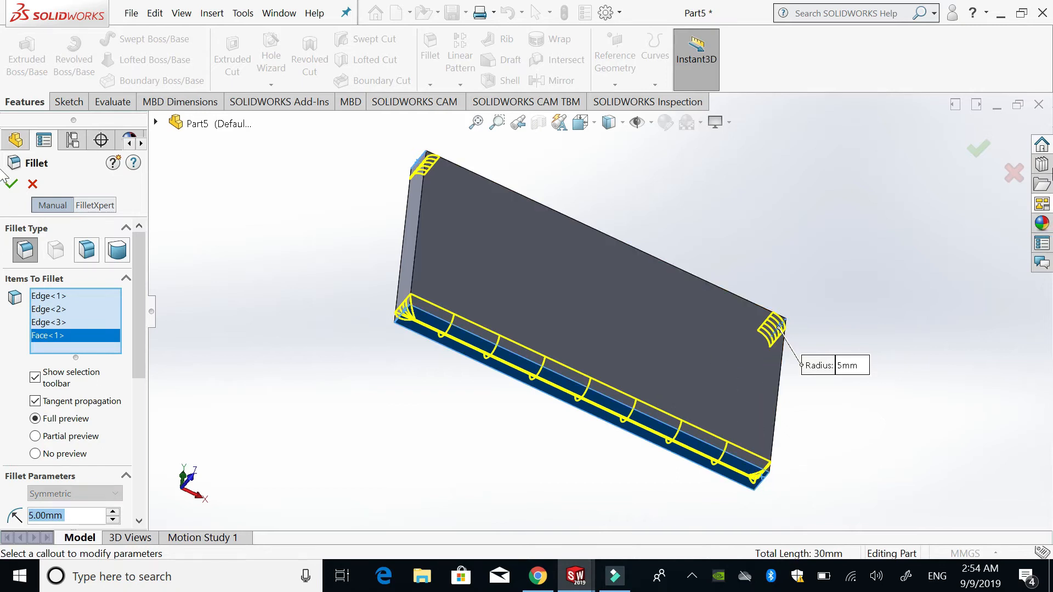
pyautogui.click(978, 148)
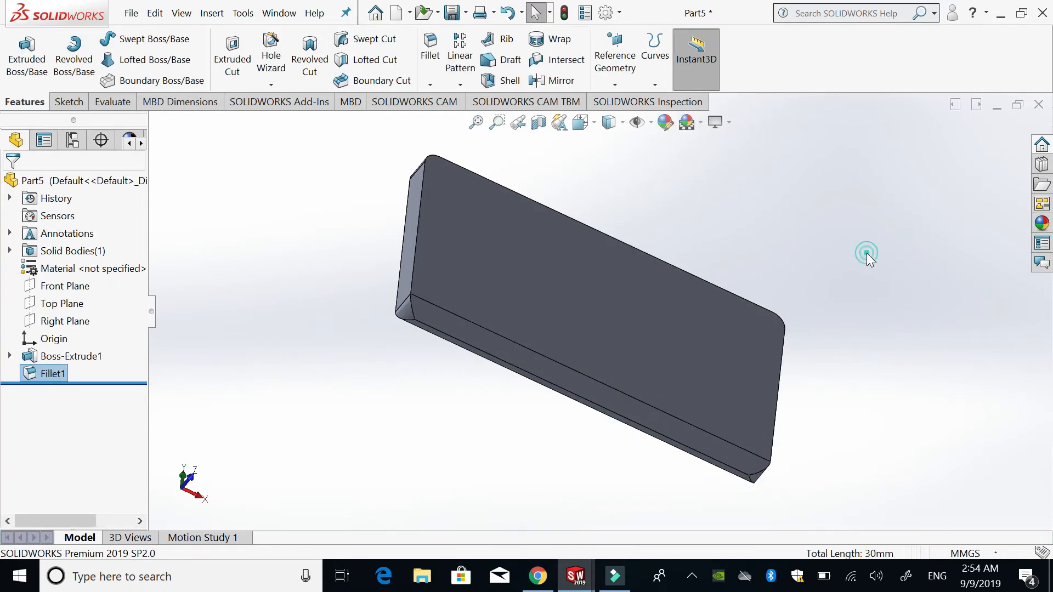
# - Inspect the filleted plate, and undo its fillet, extrusion and rectangle back to the empty sketch
pyautogui.moveTo(778, 359); pyautogui.dragTo(735, 352, button='middle')
pyautogui.moveTo(441, 356); pyautogui.dragTo(493, 367, button='middle')
pyautogui.moveTo(760, 311); pyautogui.dragTo(792, 329, button='middle')
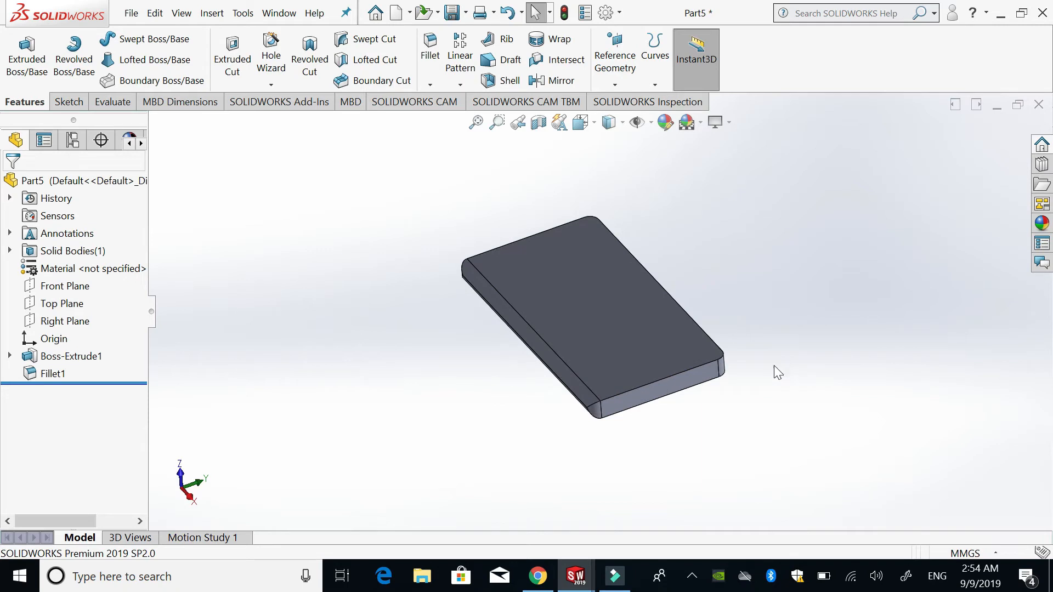
pyautogui.scroll(-3, 700, 353)
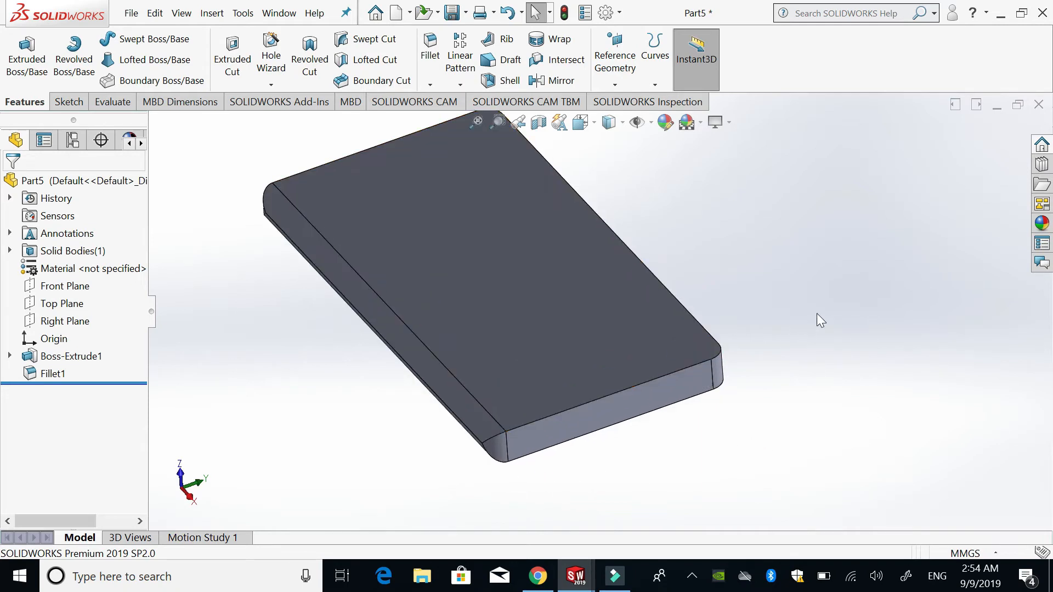
pyautogui.hotkey('ctrl', 'z')
pyautogui.hotkey('ctrl', 'z')
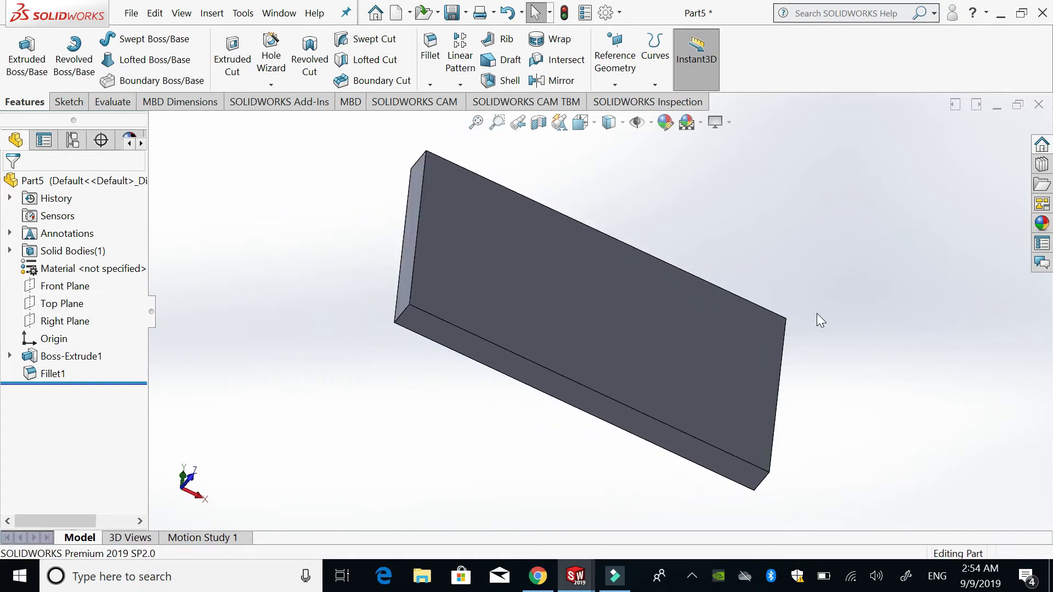
pyautogui.hotkey('ctrl', 'z')
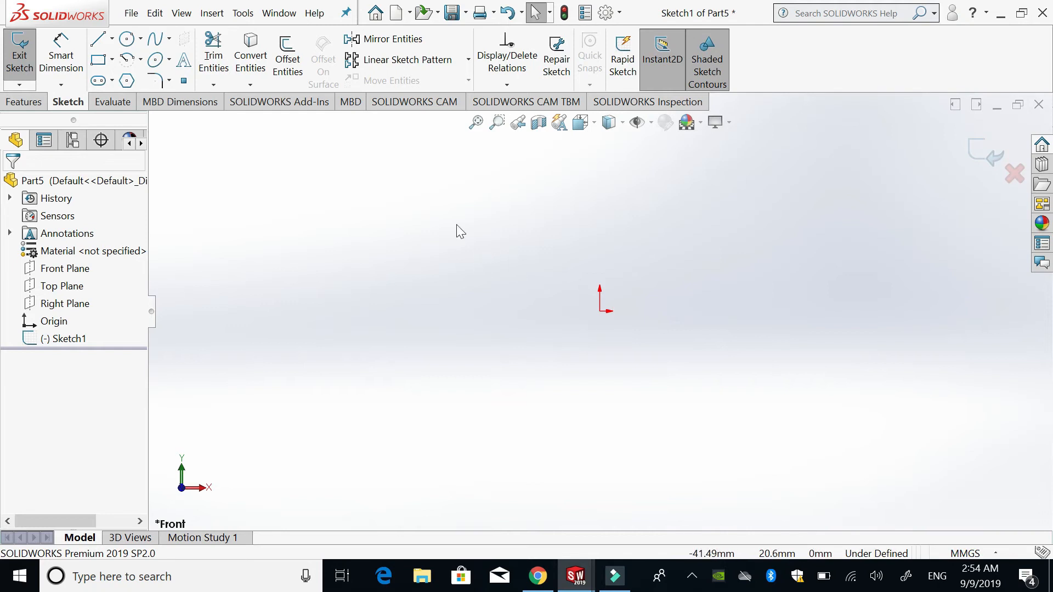
# - Sketch a corner rectangle about 148 mm wide around the origin and round its four corners with 10 mm sketch fillets
pyautogui.click(98, 59)
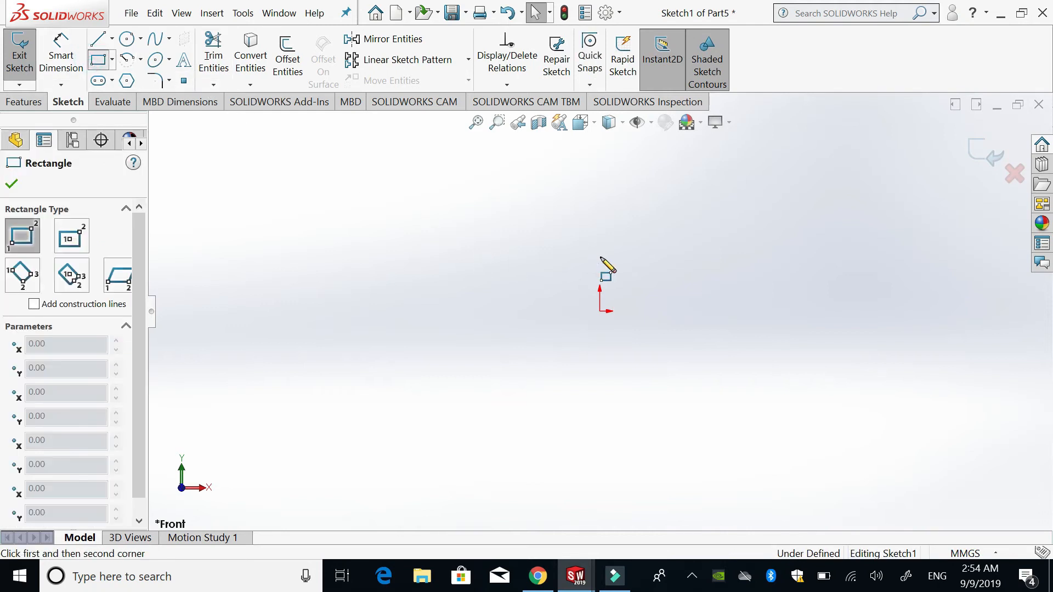
pyautogui.moveTo(485, 232)
pyautogui.mouseDown()
pyautogui.moveTo(615, 318)
pyautogui.moveTo(766, 374)
pyautogui.mouseUp()
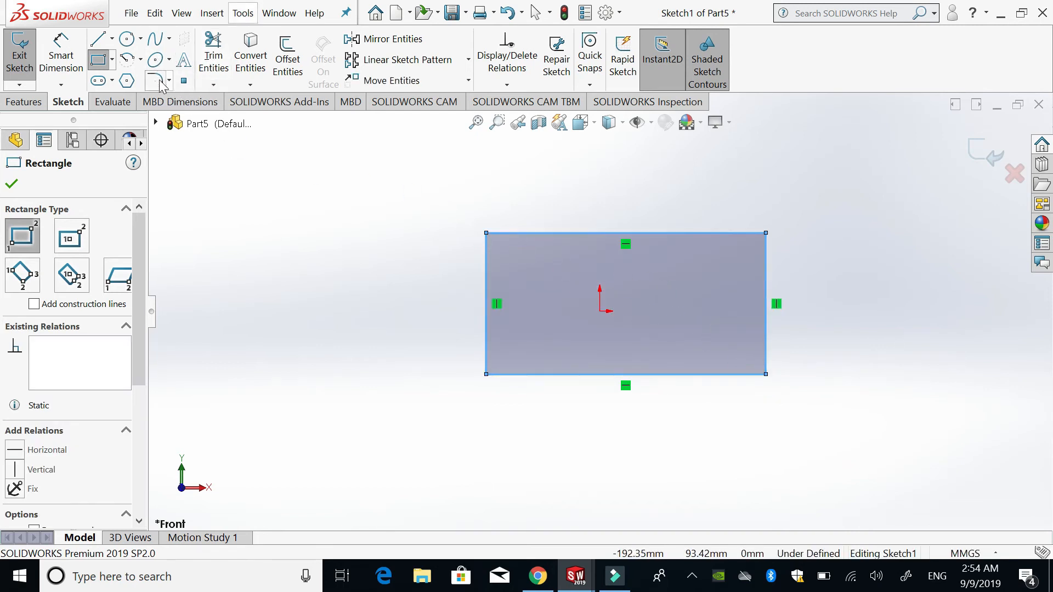
pyautogui.click(160, 84)
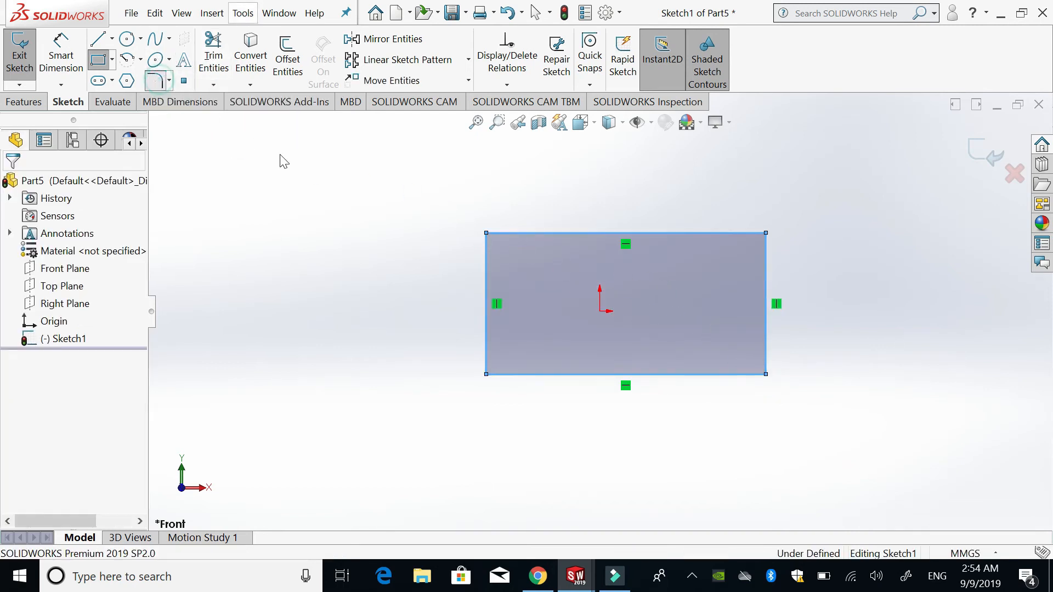
pyautogui.click(486, 261)
pyautogui.click(508, 233)
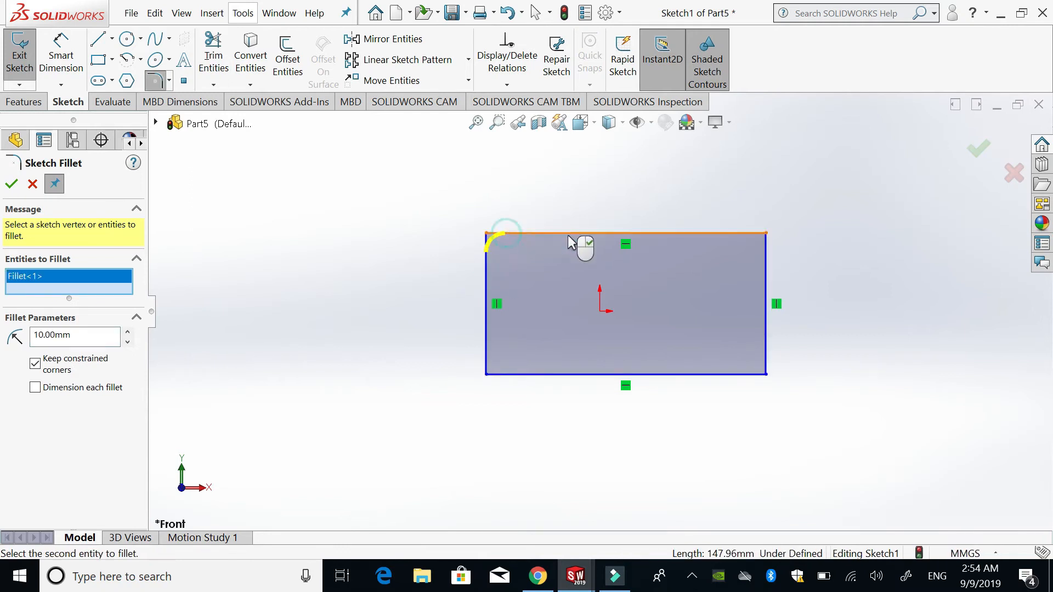
pyautogui.click(742, 233)
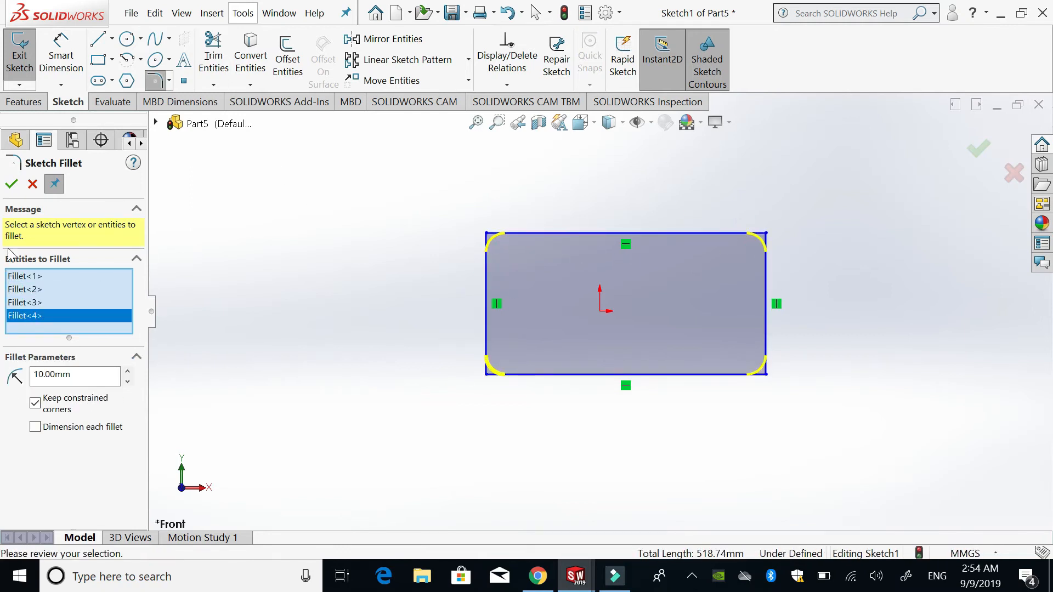
pyautogui.click(11, 185)
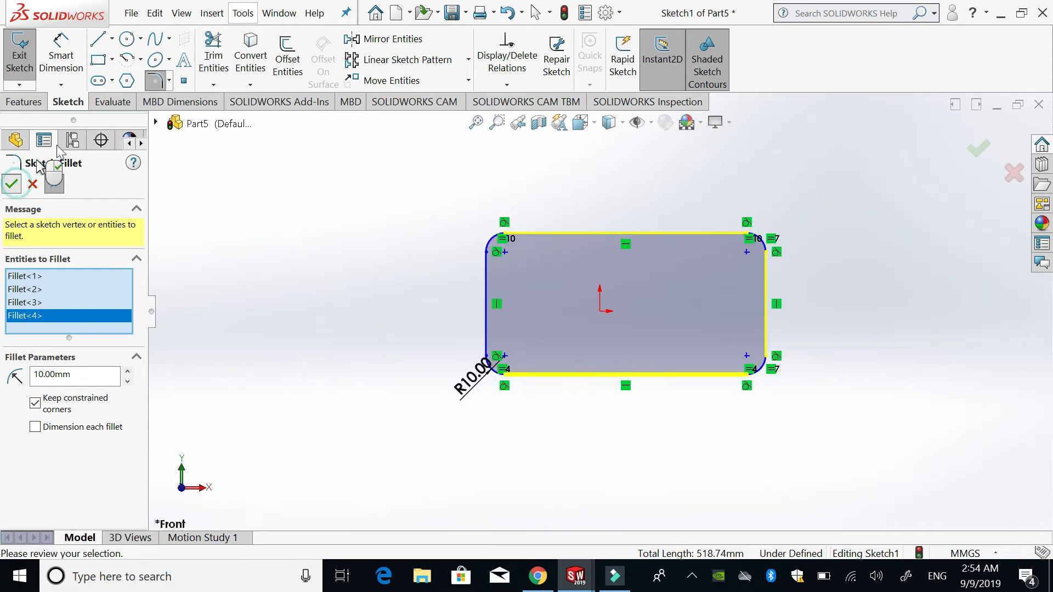
# - Add a large and a smaller circle side by side inside the rounded rectangle and extrude the profile into a plate with two holes
pyautogui.click(127, 39)
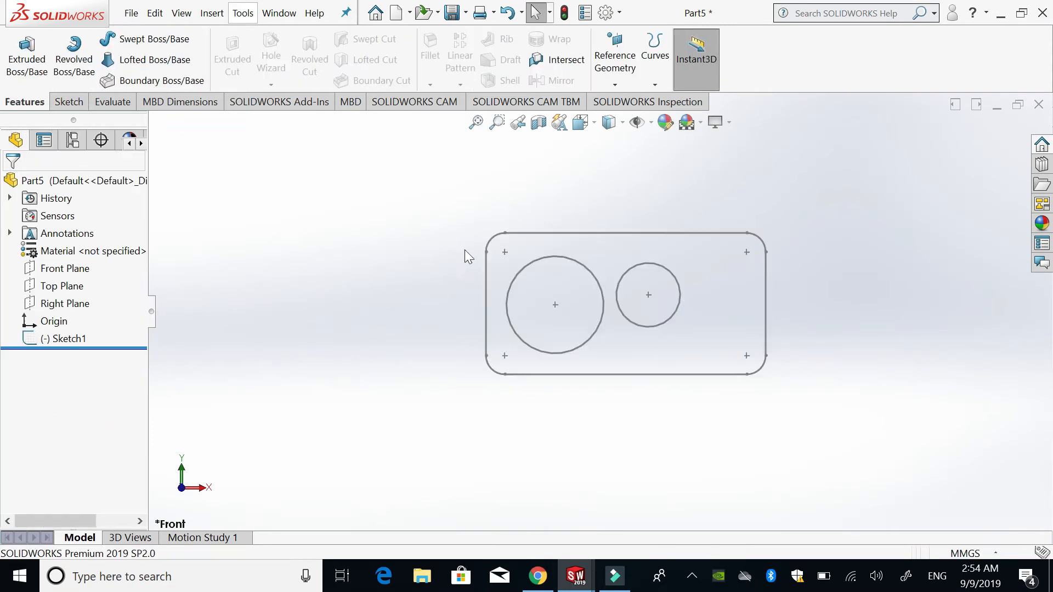
pyautogui.click(26, 55)
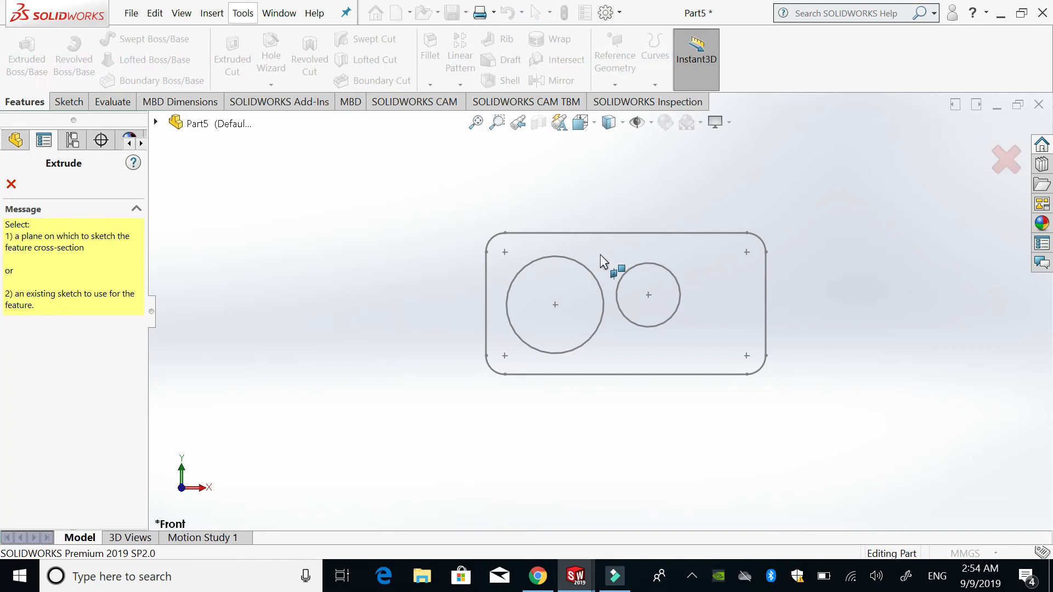
pyautogui.click(608, 231)
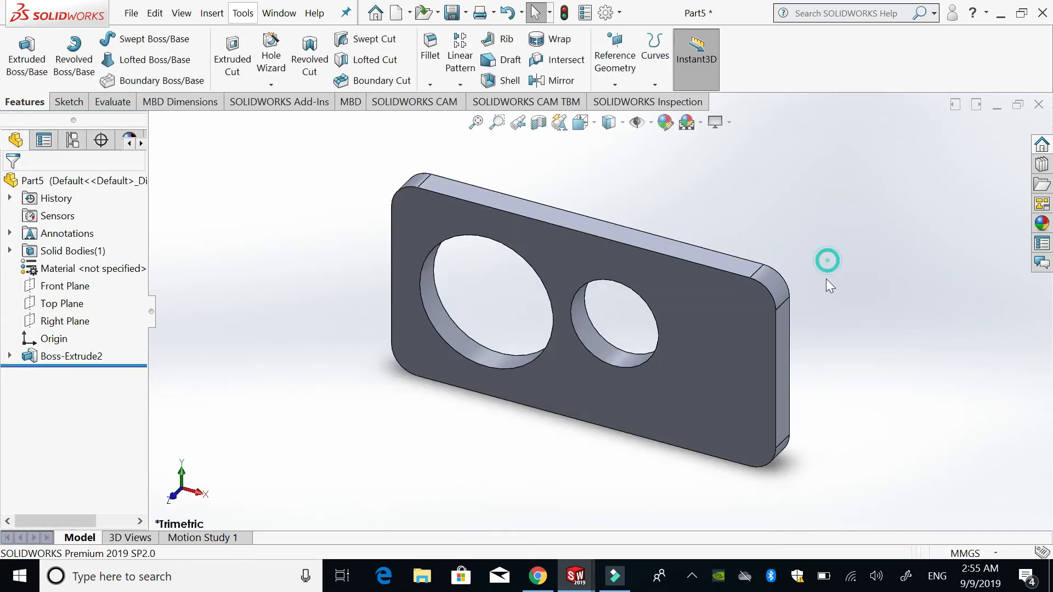
pyautogui.moveTo(764, 373); pyautogui.dragTo(578, 331, button='middle')
pyautogui.scroll(2, 579, 331)
pyautogui.moveTo(552, 237); pyautogui.dragTo(571, 254, button='middle')
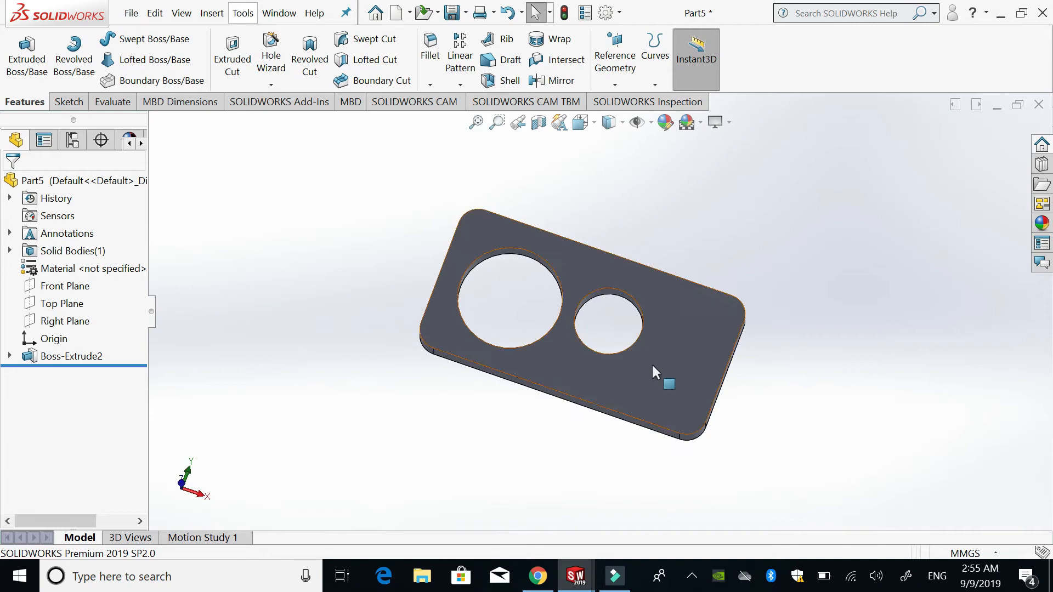
# - Start a sketch on the plate's front face and draw a circle of about 31 mm radius centred near its upper-left corner
pyautogui.scroll(-2, 651, 363)
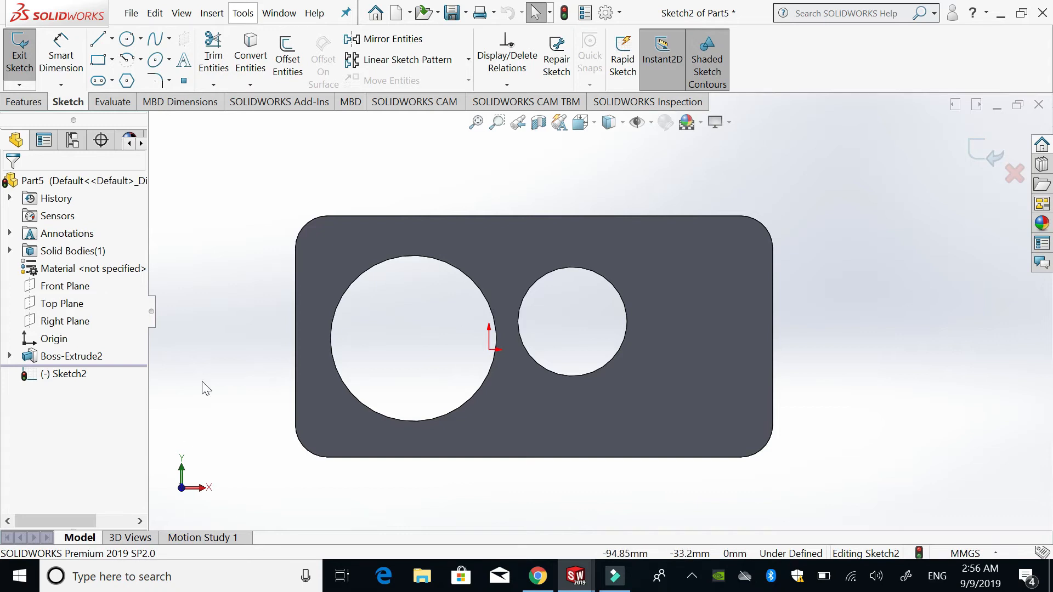
pyautogui.click(126, 38)
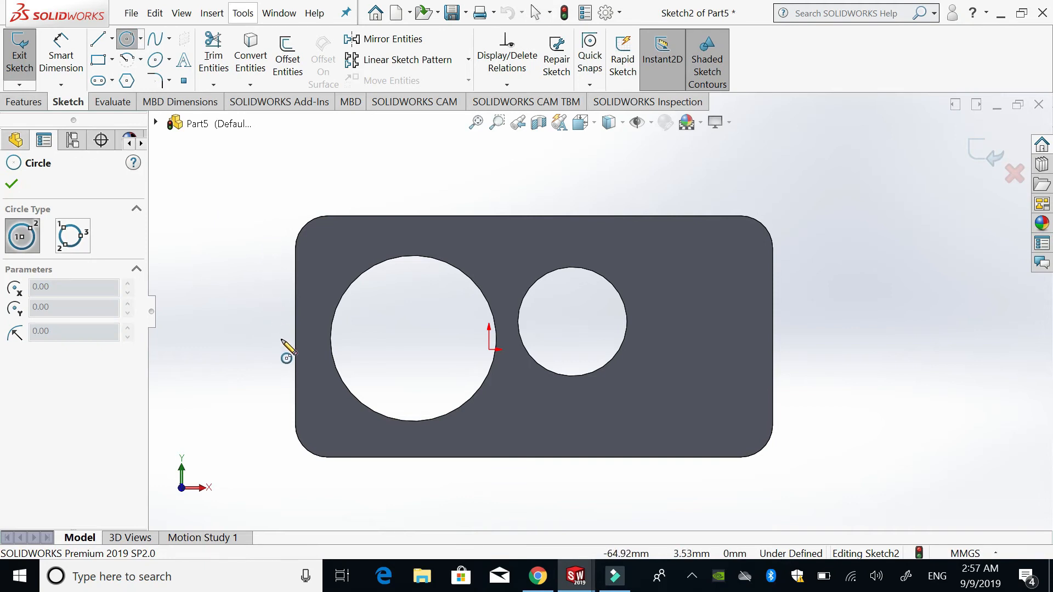
pyautogui.click(335, 256)
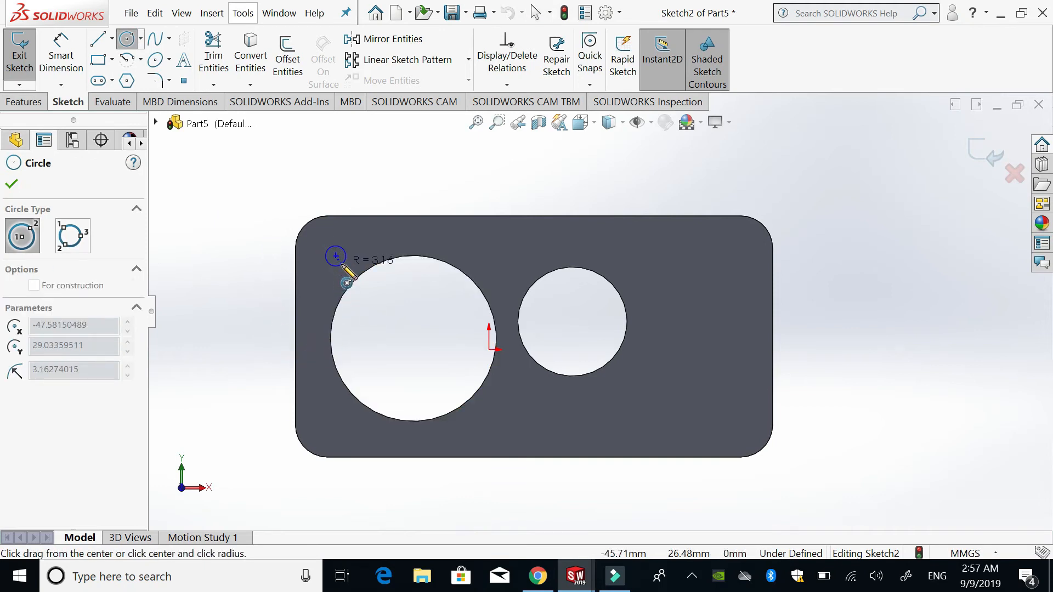
pyautogui.click(408, 325)
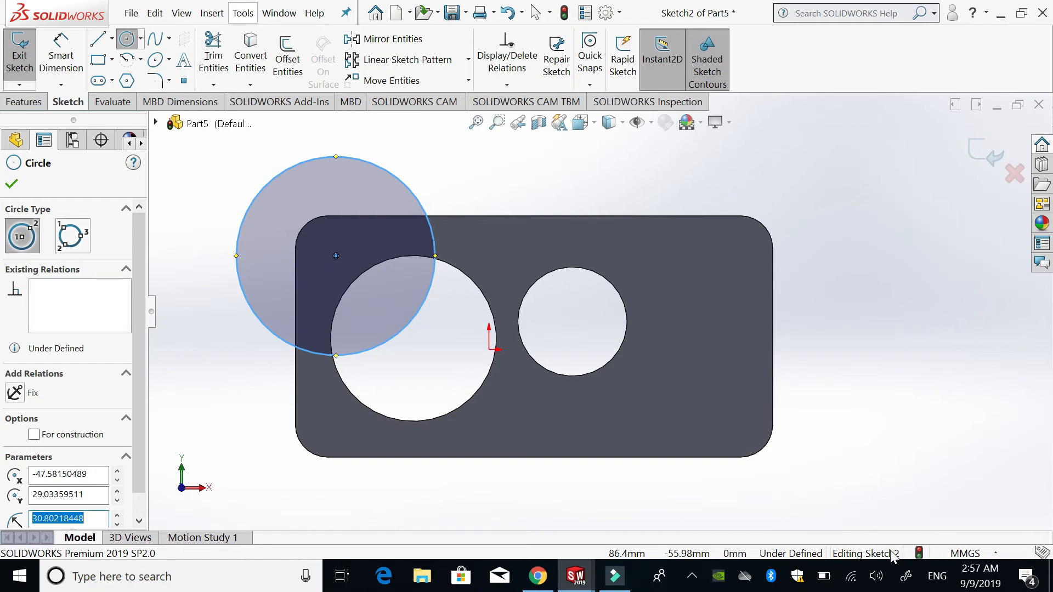
# - Look through the available document unit systems and leave the Circle command
pyautogui.click(995, 554)
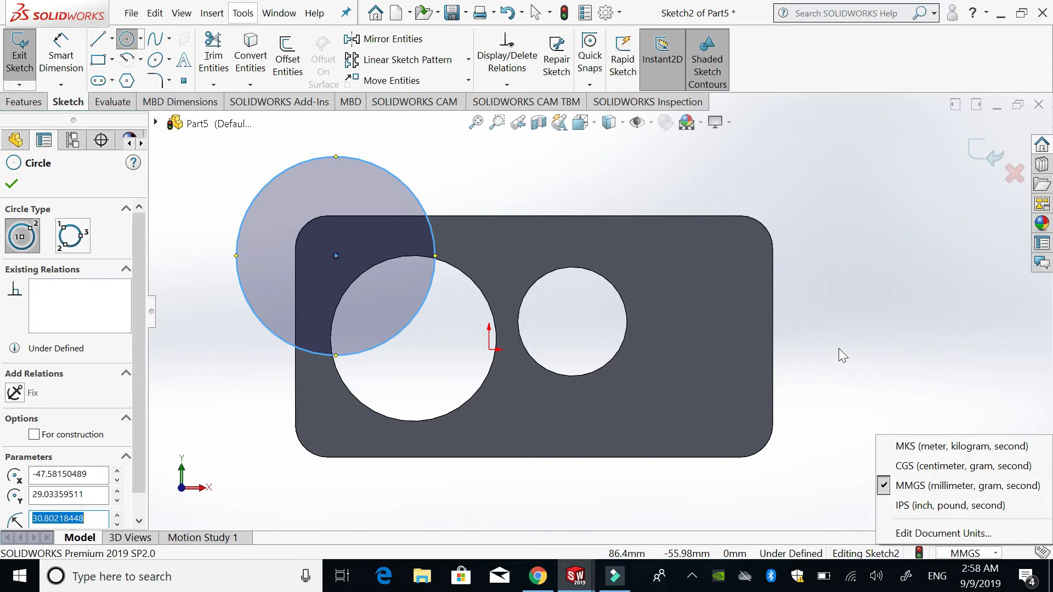
pyautogui.press('Escape')
pyautogui.press('Escape')
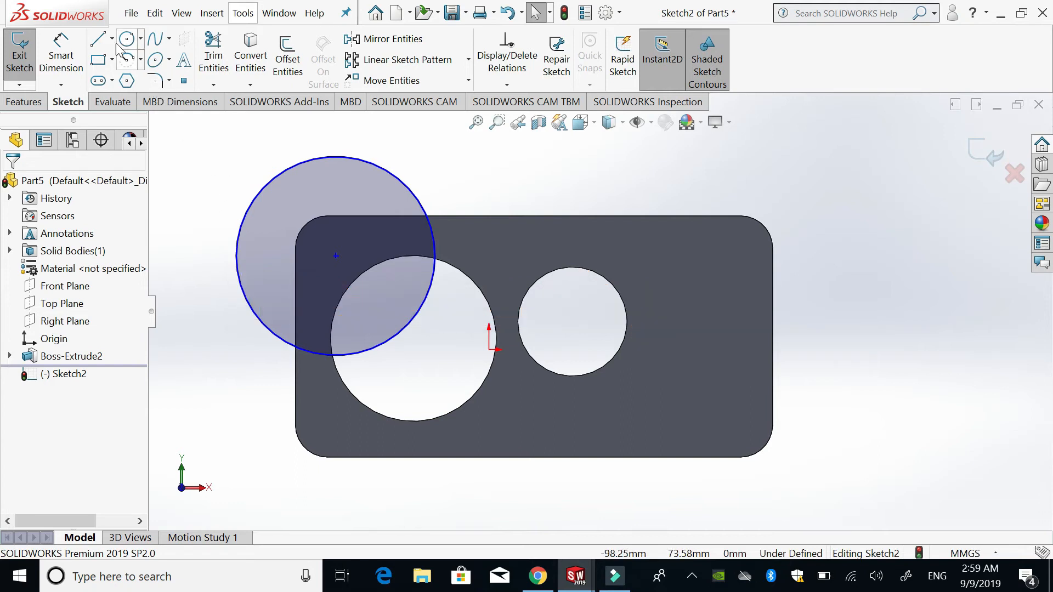
# - Draw an open chain of four connected lines outside the plate's upper-right corner, beginning with a horizontal line about 74 mm long, and end the chain
pyautogui.click(98, 39)
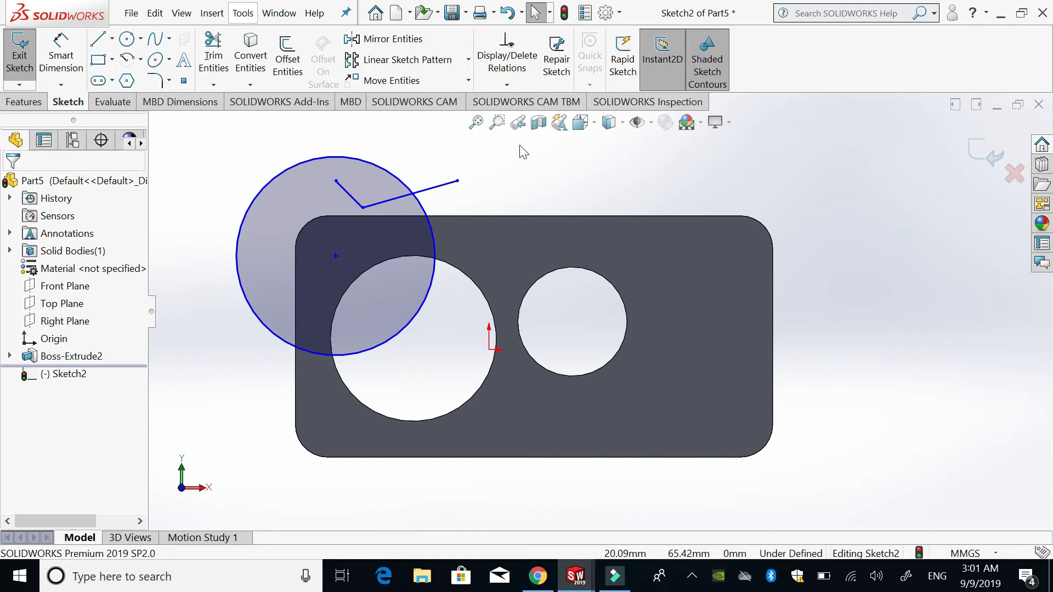
pyautogui.click(98, 38)
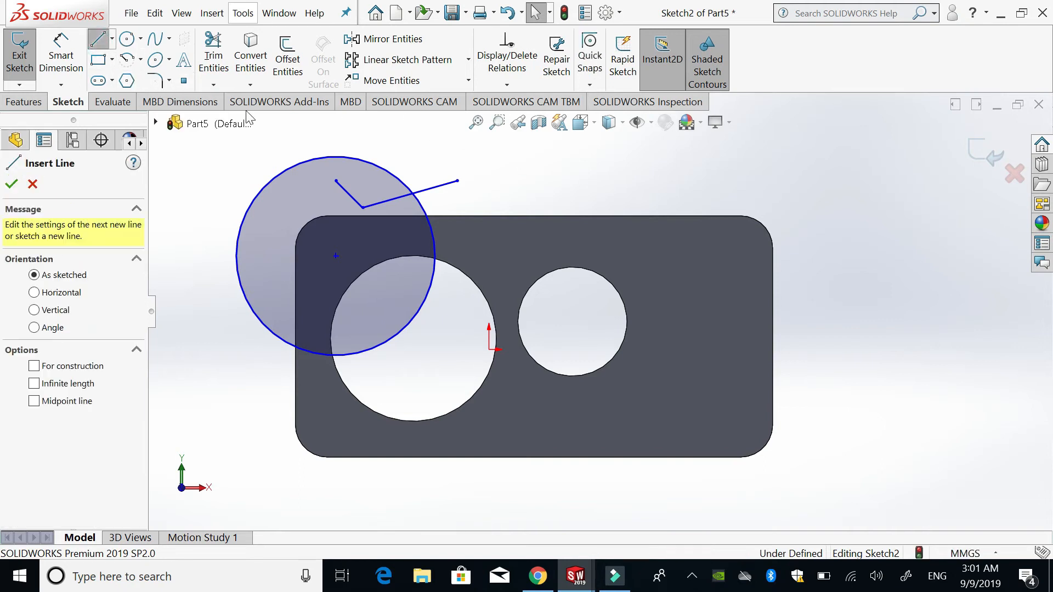
pyautogui.click(622, 171)
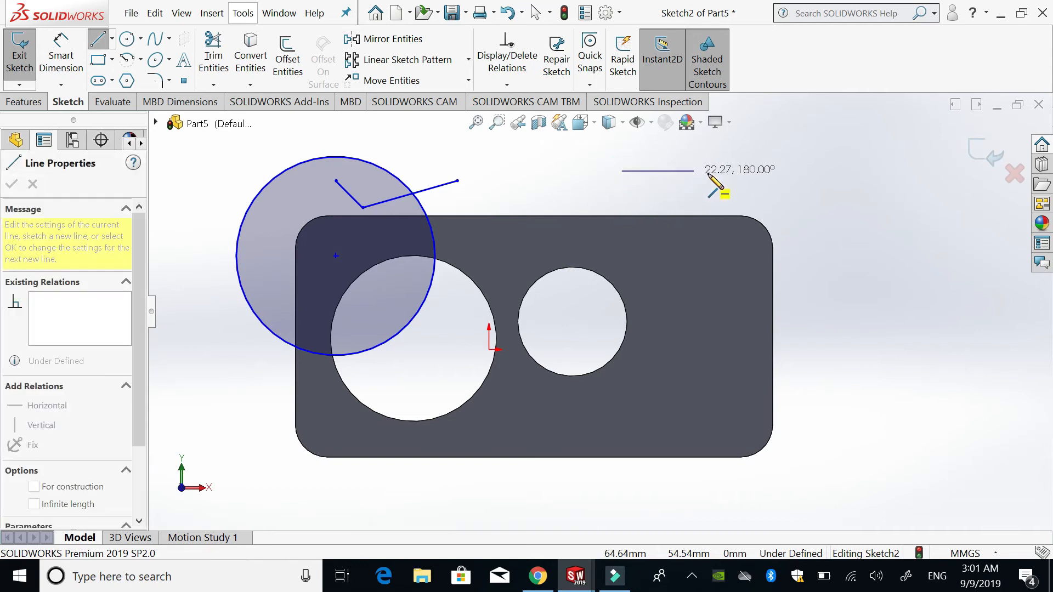
pyautogui.click(859, 172)
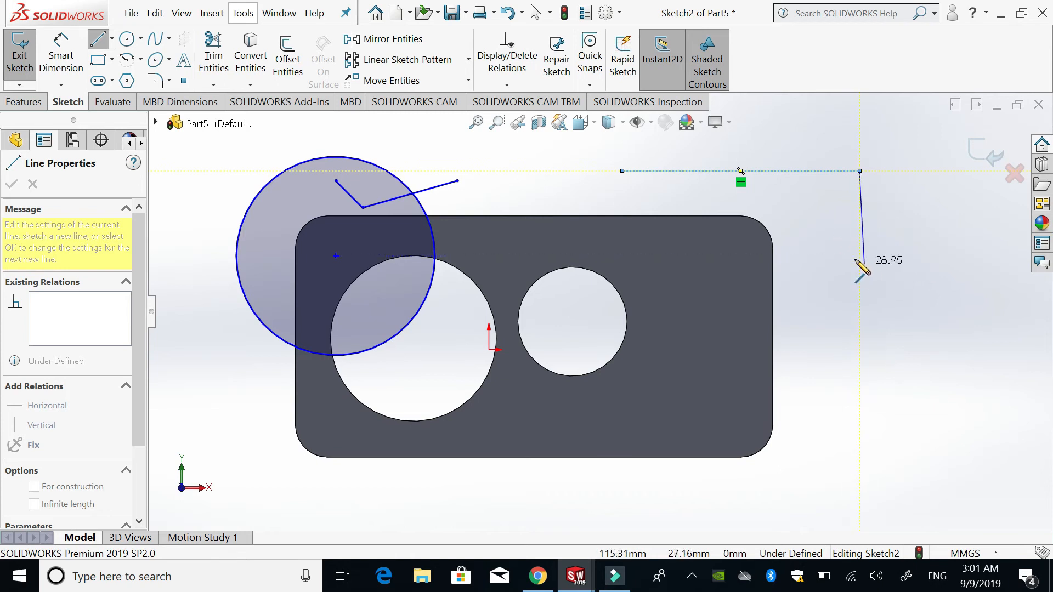
pyautogui.click(909, 236)
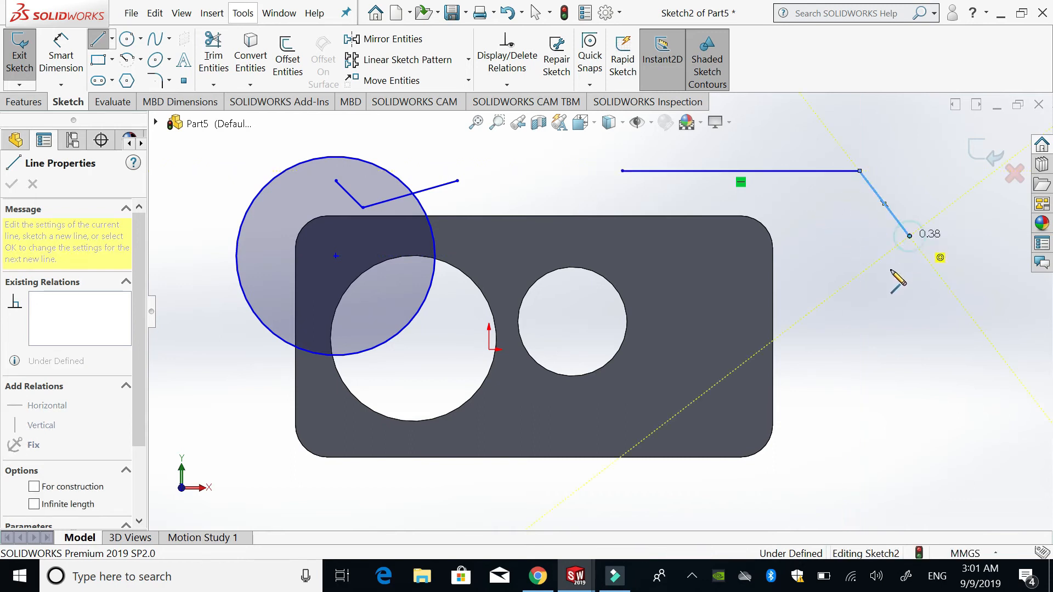
pyautogui.click(872, 299)
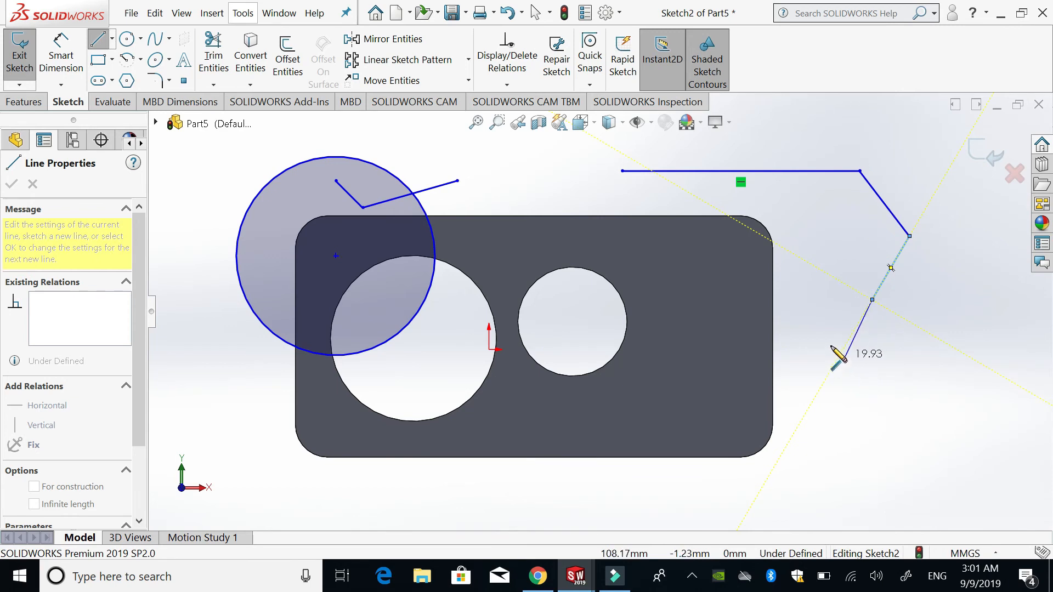
pyautogui.rightClick(818, 303)
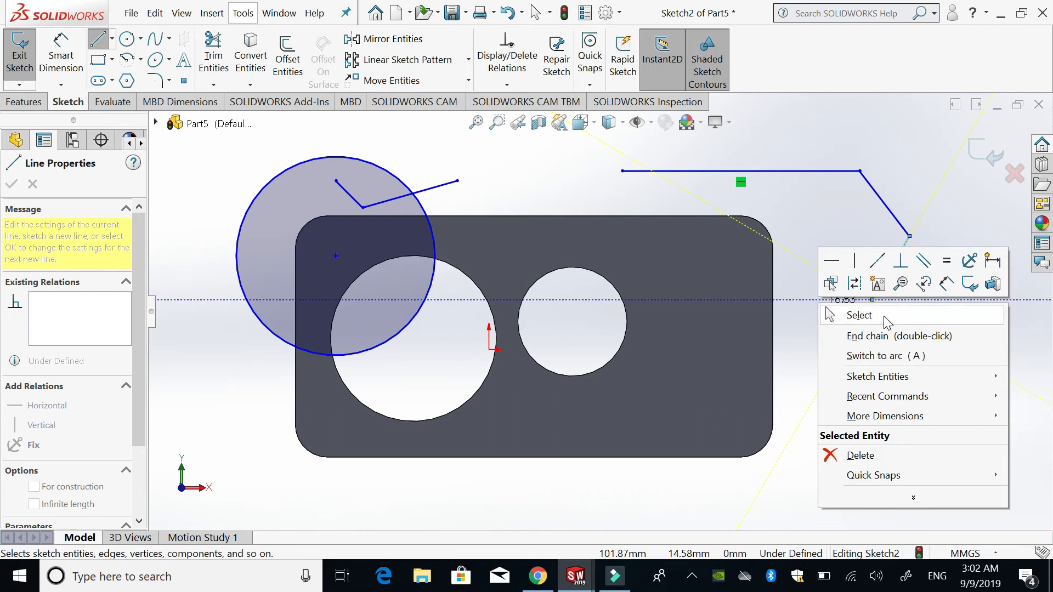
pyautogui.click(792, 336)
pyautogui.click(796, 342)
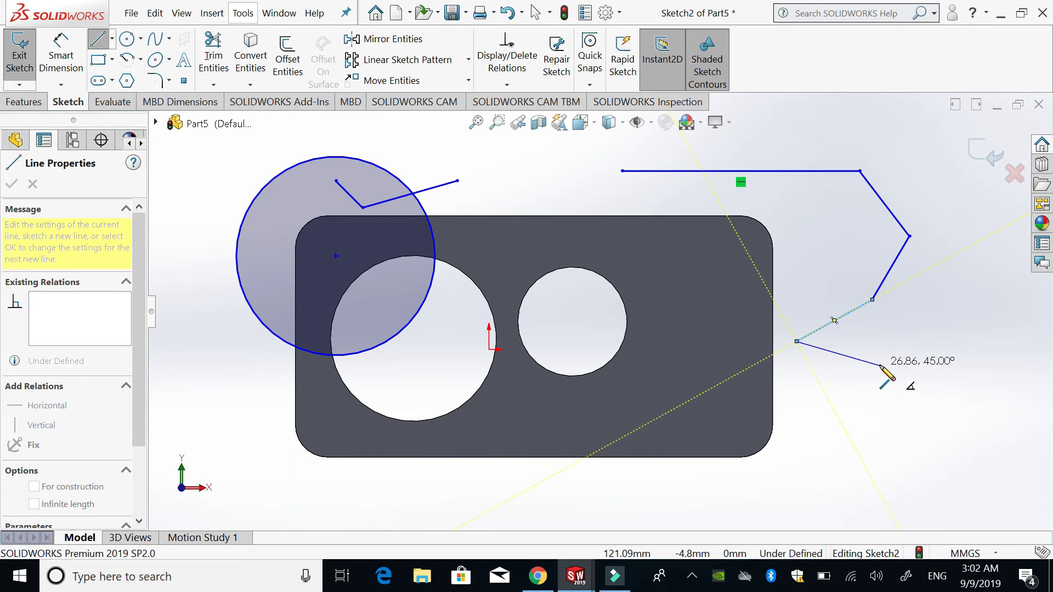
pyautogui.press('Escape')
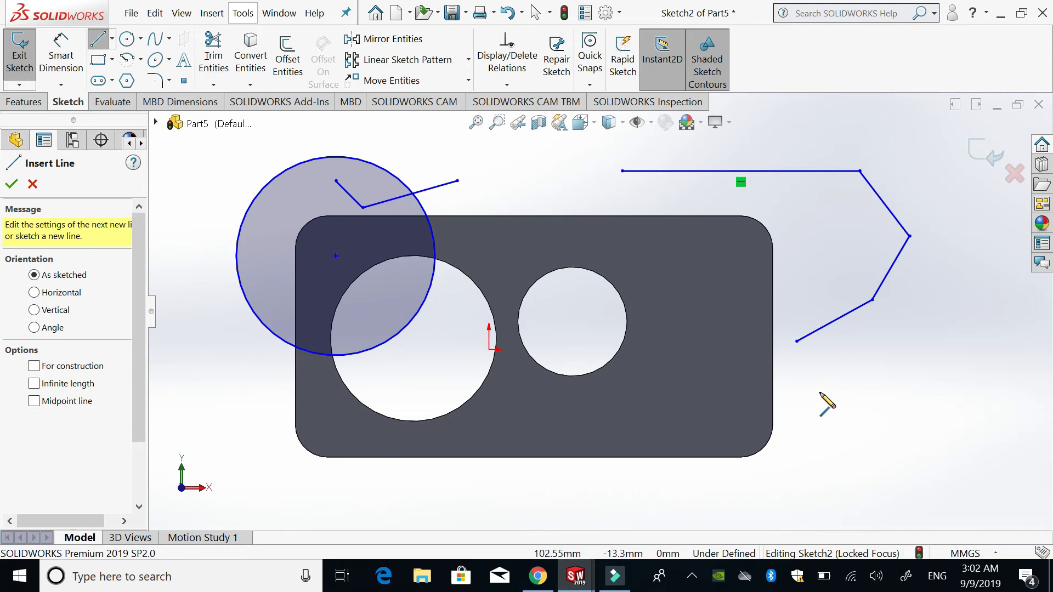
# - Draw a separate horizontal line about 40 mm long beside the plate's lower-right corner and a small corner rectangle above the plate
pyautogui.click(818, 415)
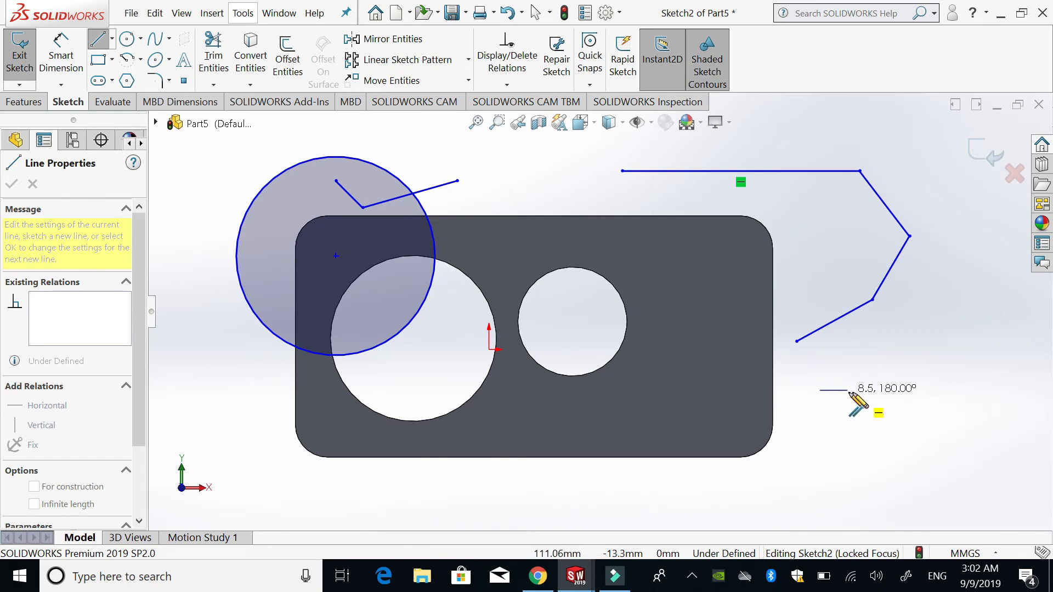
pyautogui.doubleClick(951, 389)
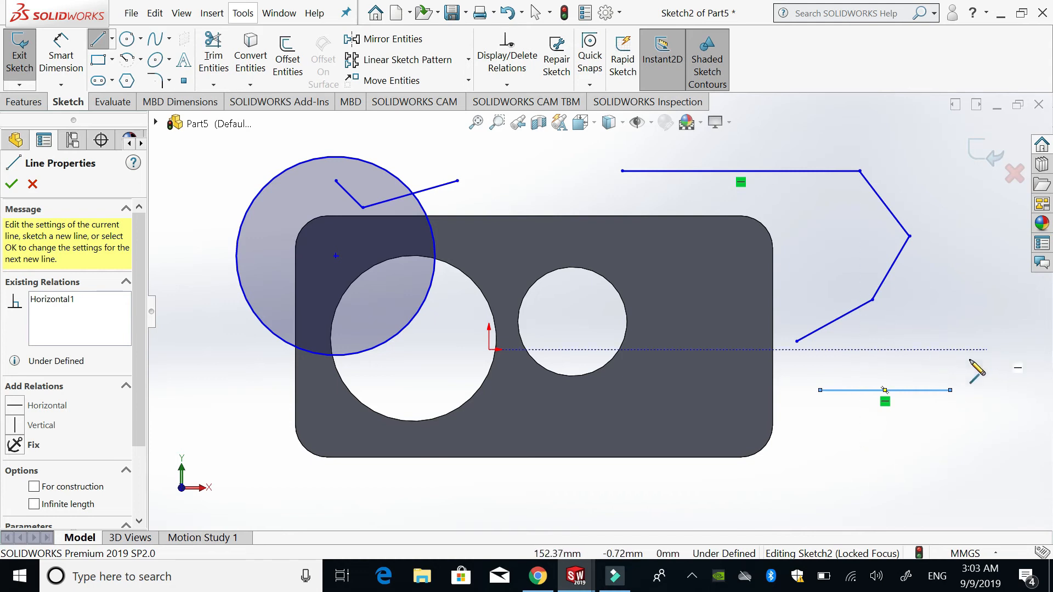
pyautogui.rightClick(910, 331)
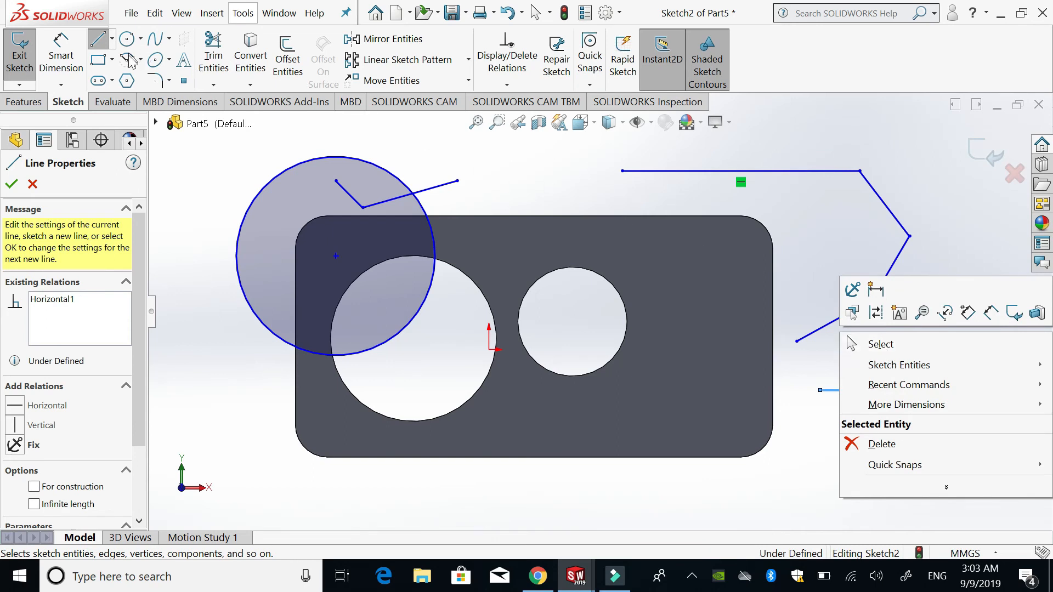
pyautogui.click(98, 60)
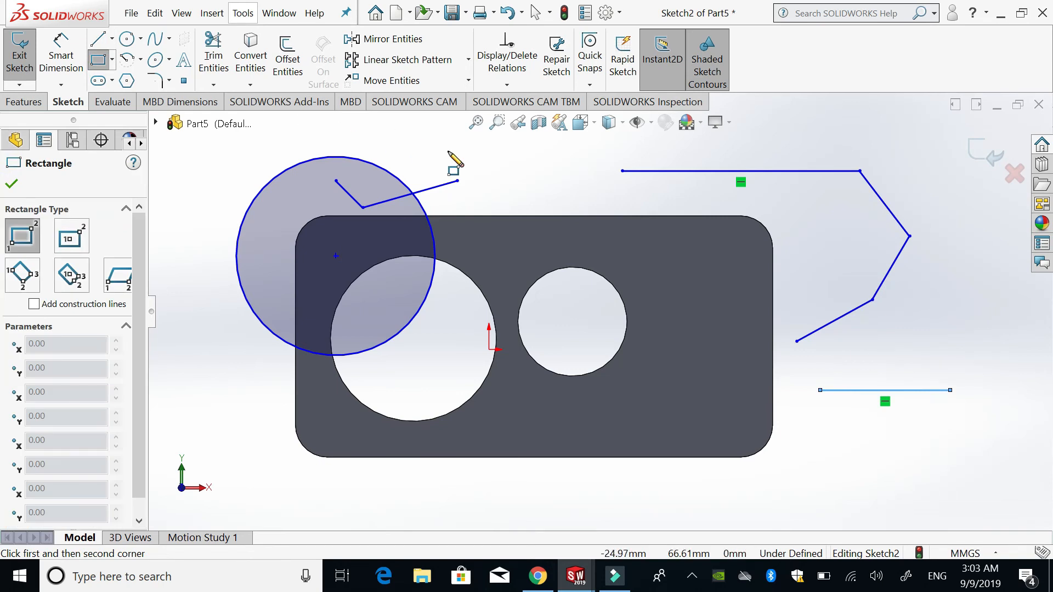
pyautogui.moveTo(526, 166); pyautogui.dragTo(568, 193)
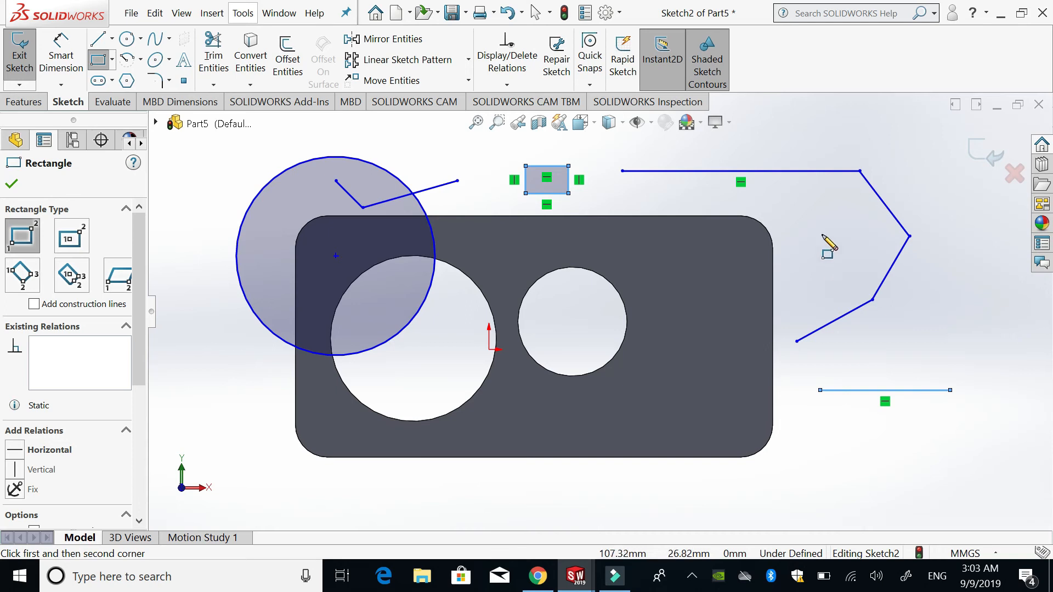
# - Enable the Single command per pick option in the general system options
pyautogui.click(610, 12)
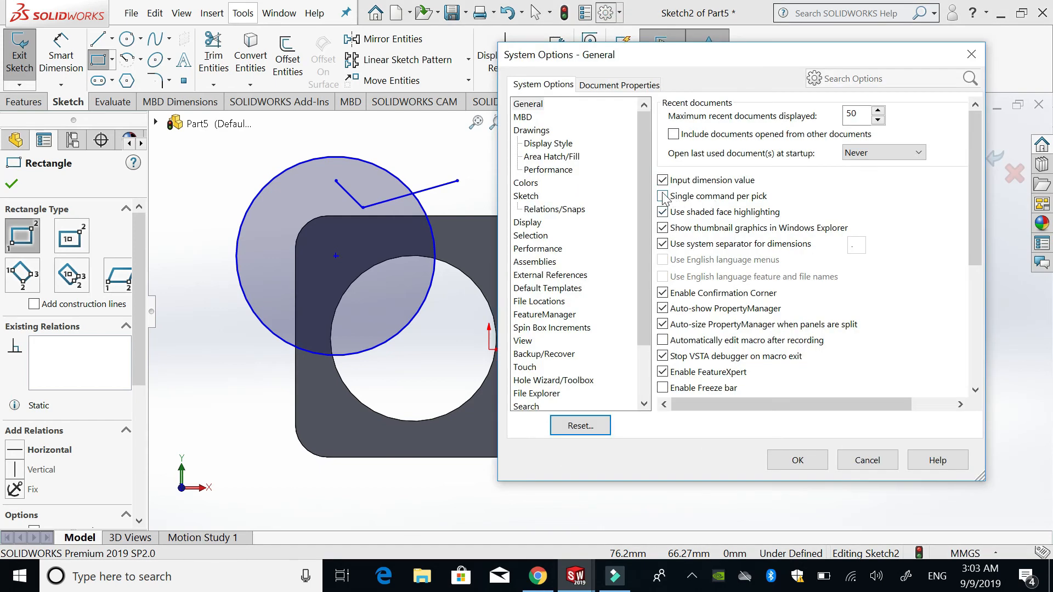
pyautogui.click(521, 106)
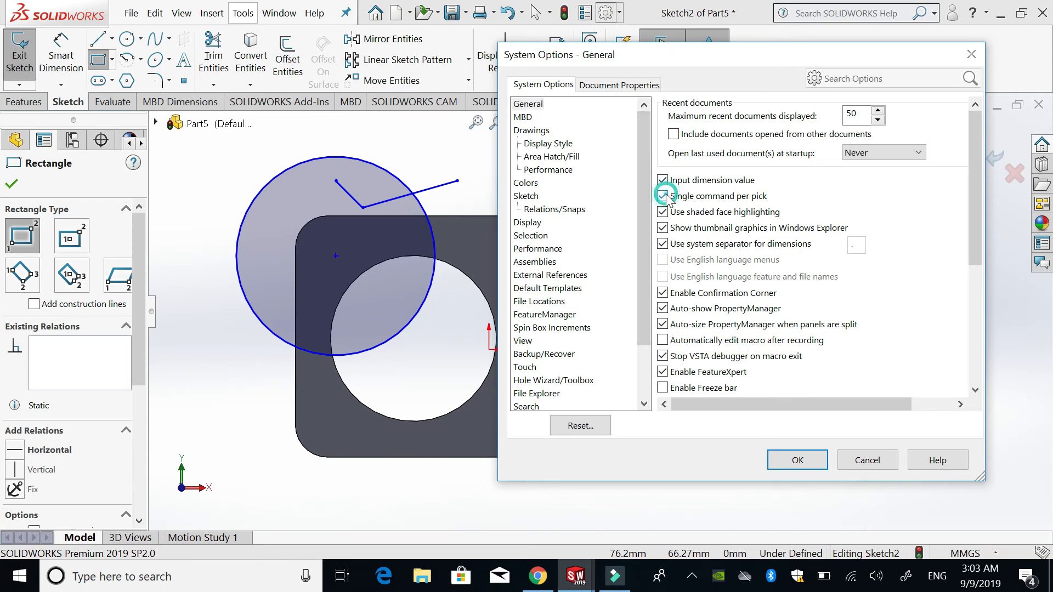
pyautogui.click(797, 460)
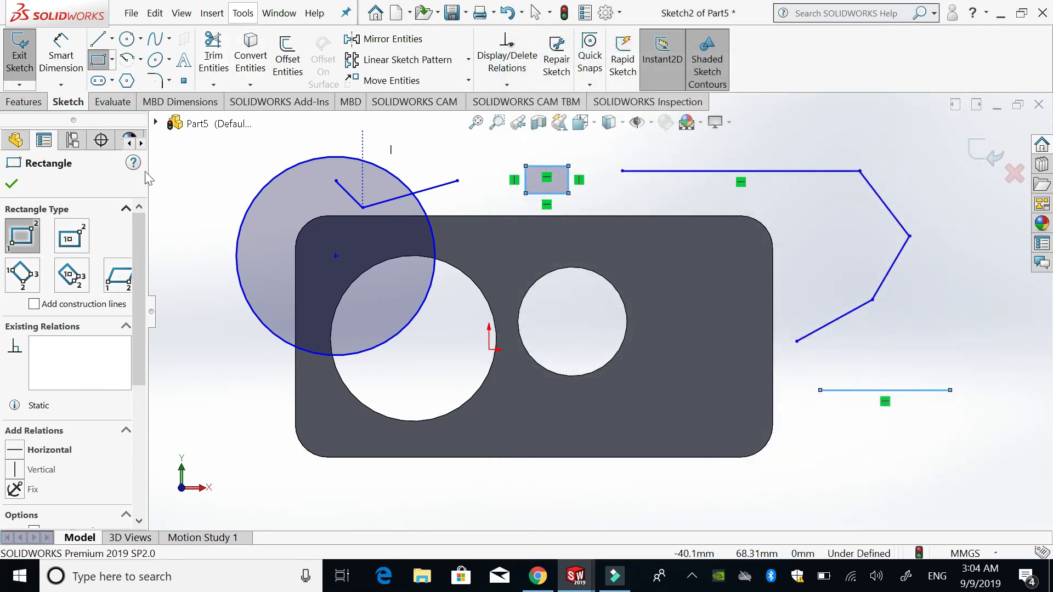
# - Draw a circle of about 10.7 mm radius between the plate's upper-right corner and the line chain
pyautogui.click(126, 40)
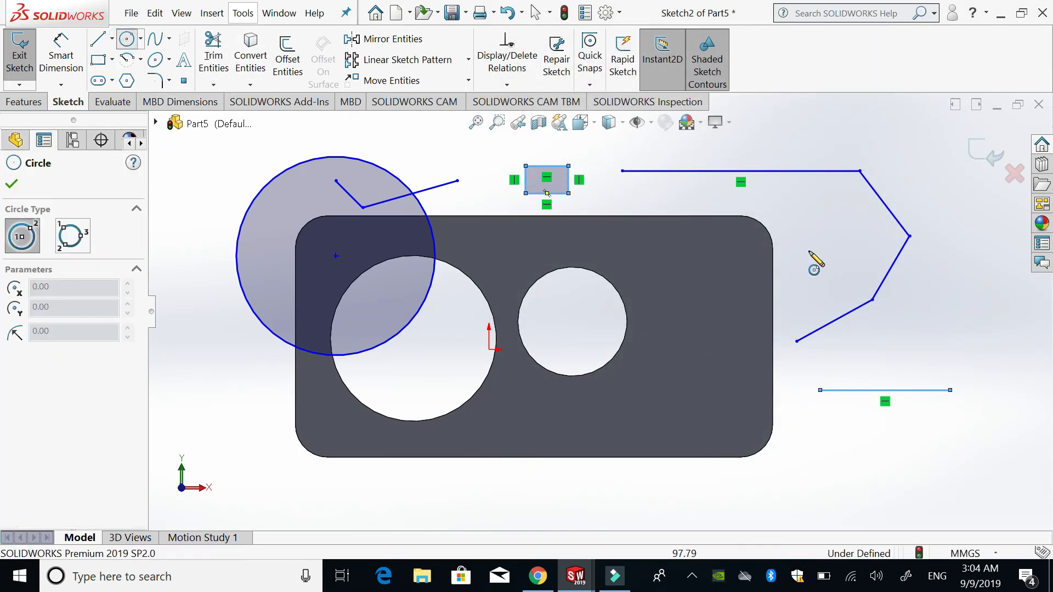
pyautogui.click(825, 227)
pyautogui.click(851, 248)
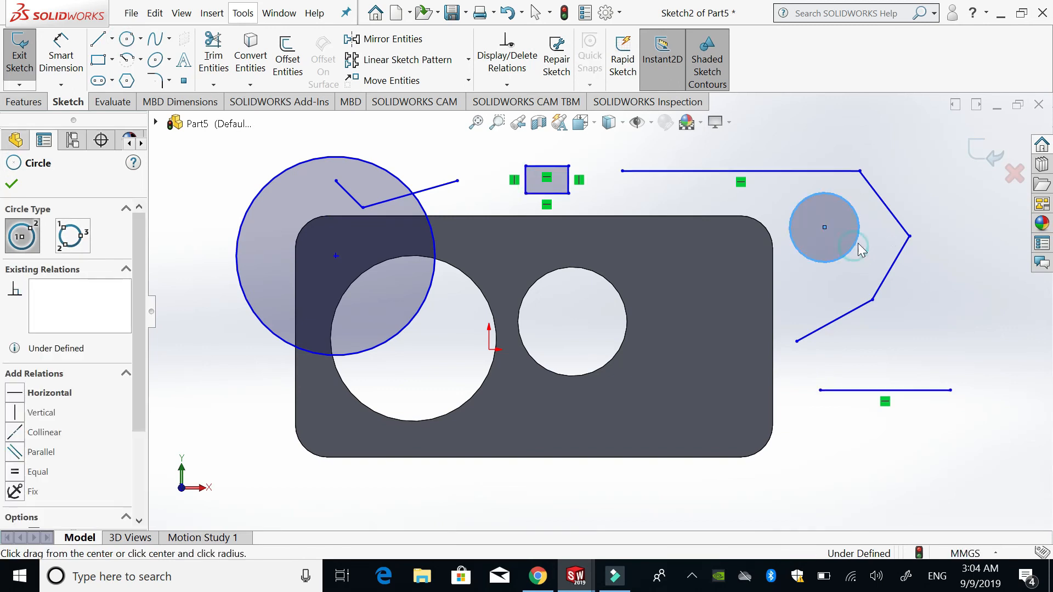
pyautogui.press('Escape')
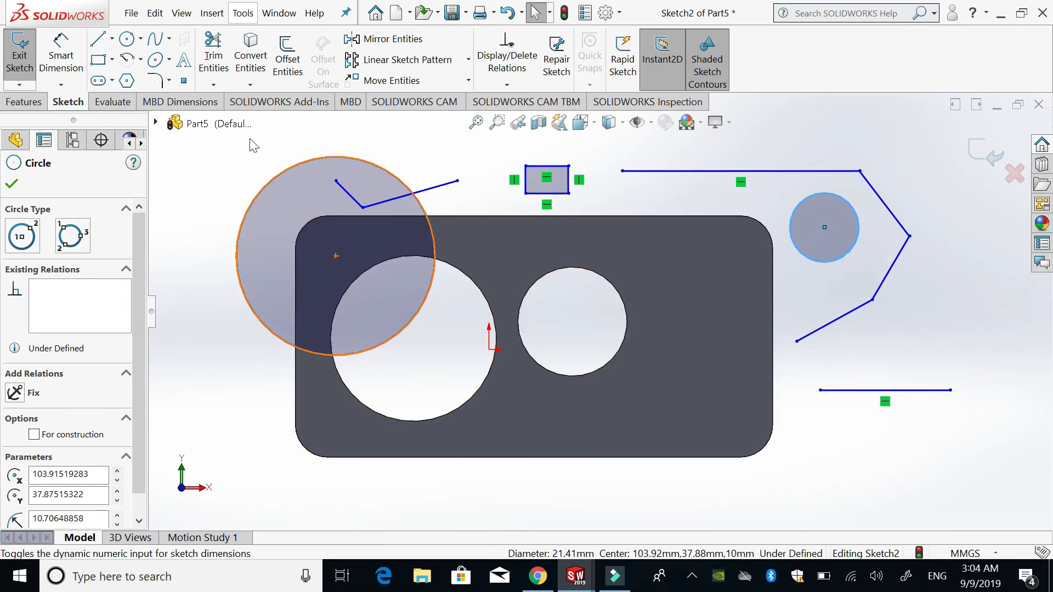
# - Draw a single horizontal line below the plate's lower-left corner
pyautogui.click(128, 38)
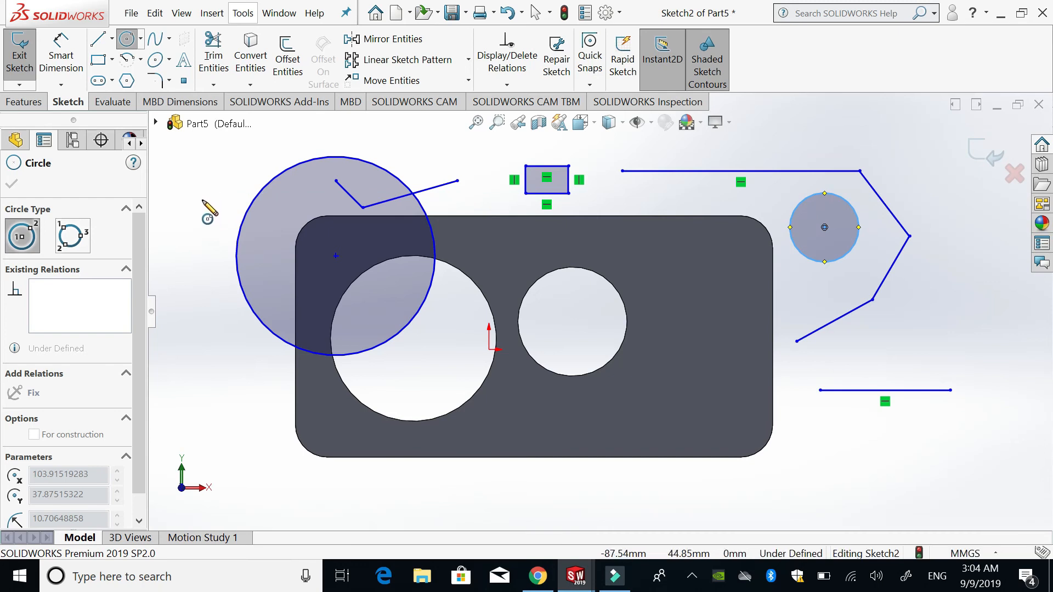
pyautogui.click(99, 40)
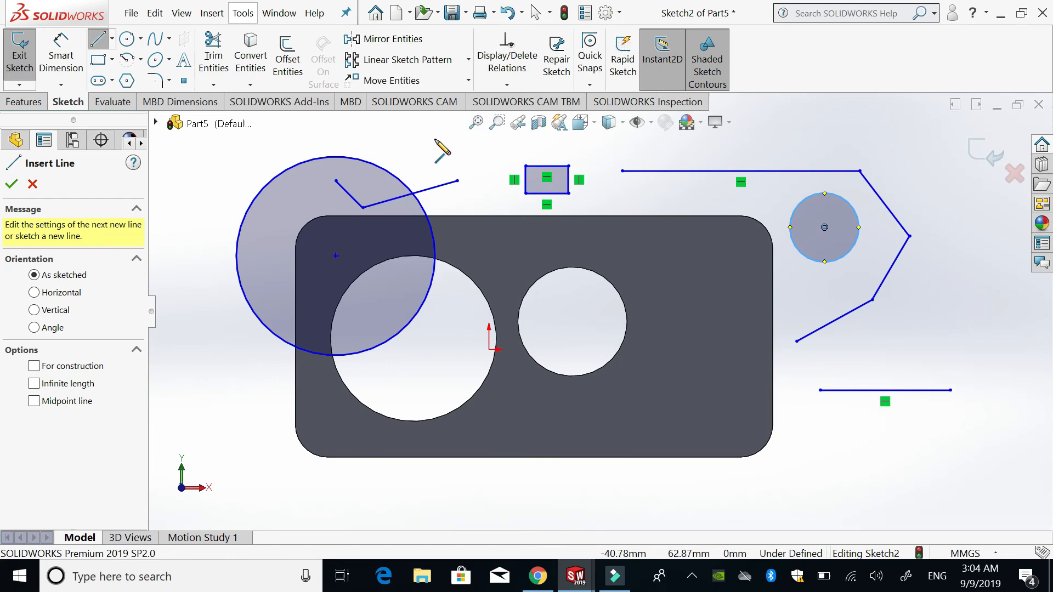
pyautogui.moveTo(272, 490); pyautogui.dragTo(437, 491)
pyautogui.press('Escape')
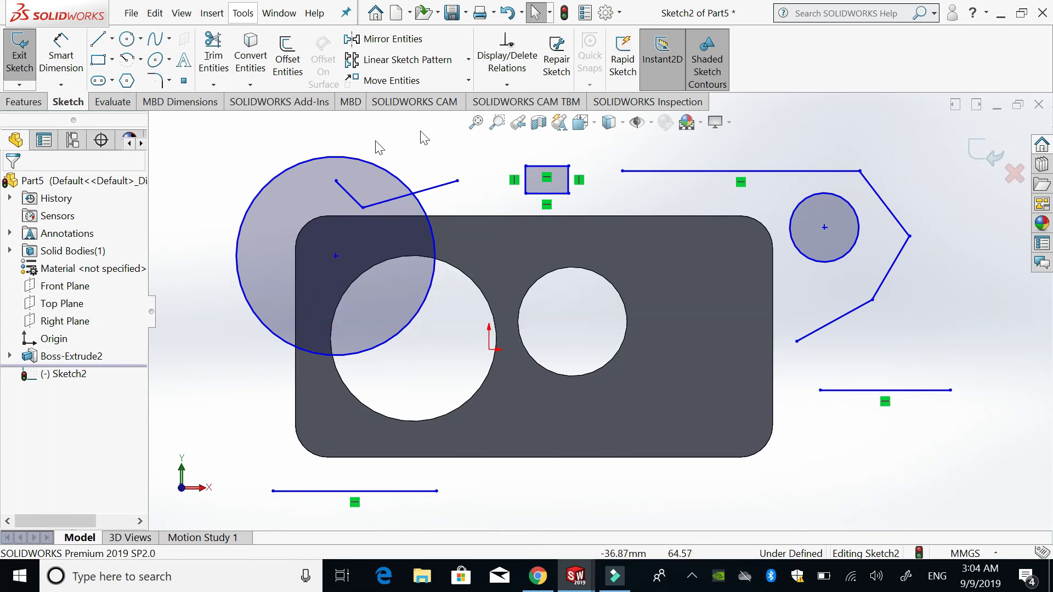
# - Turn off the Single command per pick option in the general system options
pyautogui.click(607, 13)
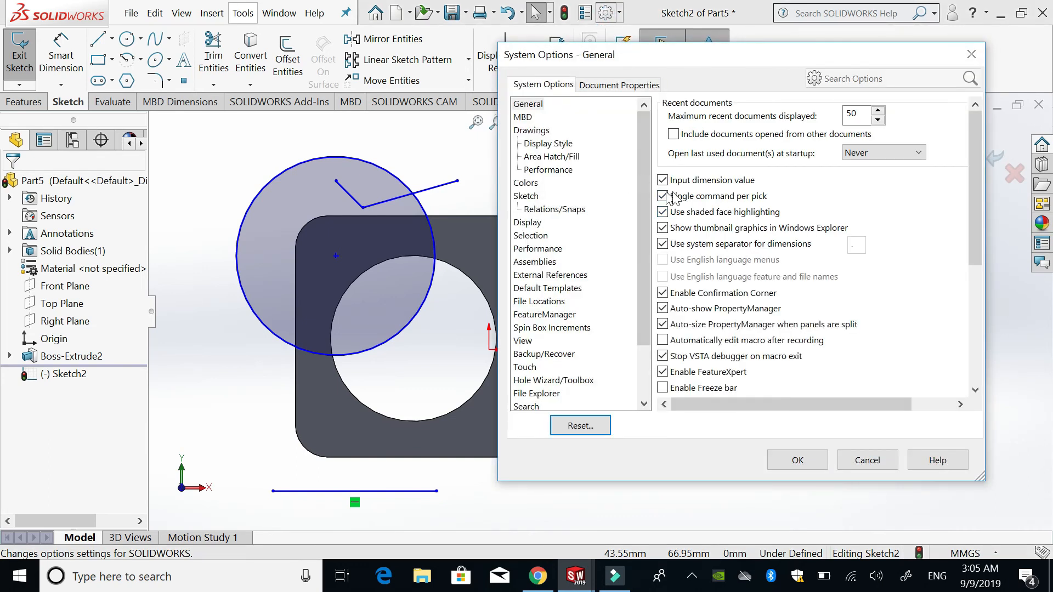
pyautogui.click(663, 197)
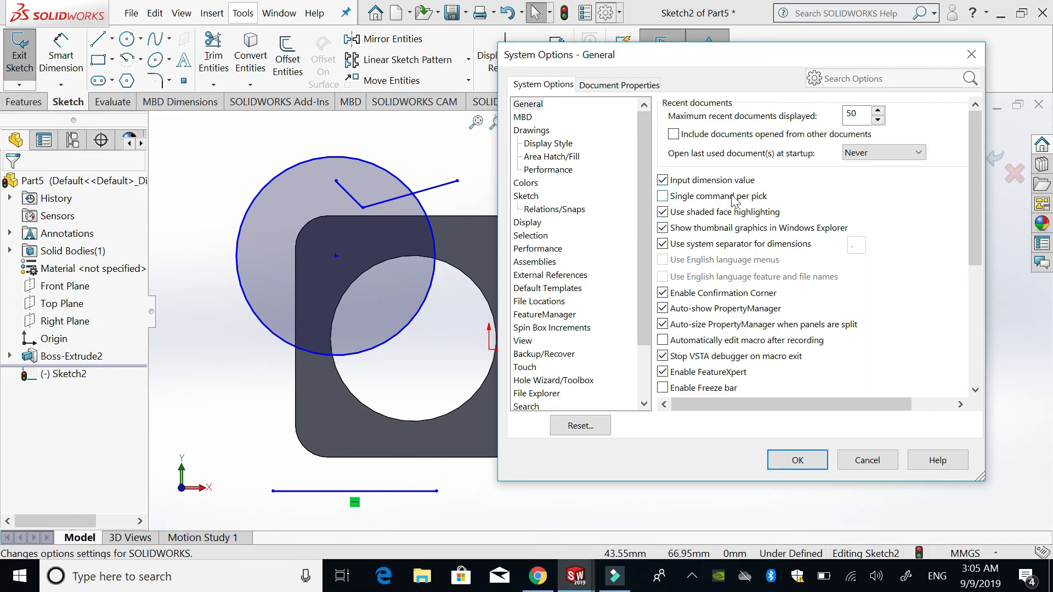
pyautogui.click(797, 459)
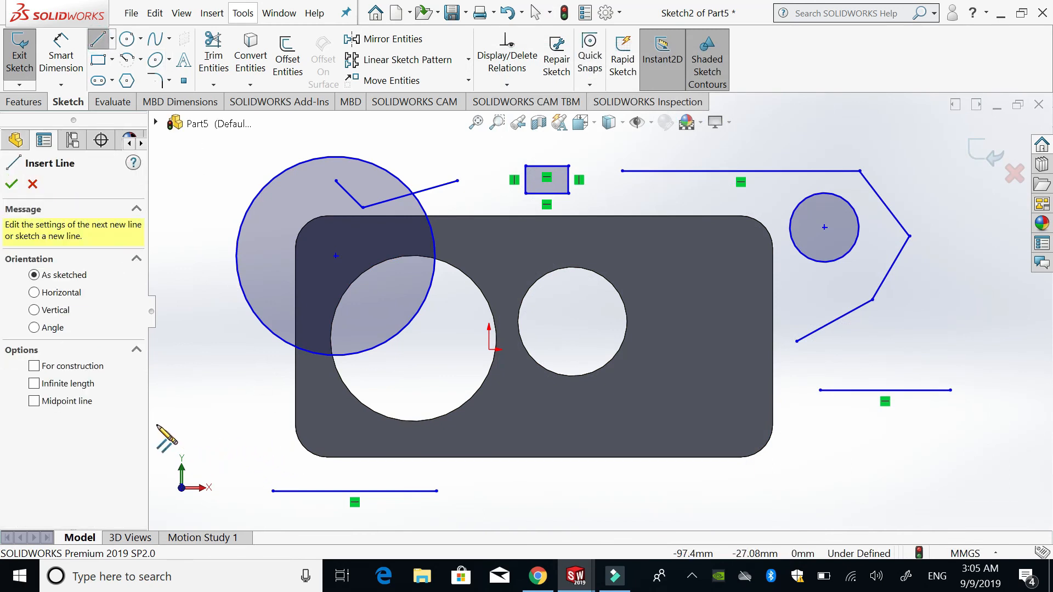
# - Draw a chain near the plate's lower-left corner: horizontal line, two consecutive arcs of about 9 mm radius, horizontal line, tangent arc and final horizontal line
pyautogui.moveTo(163, 429); pyautogui.dragTo(258, 429)
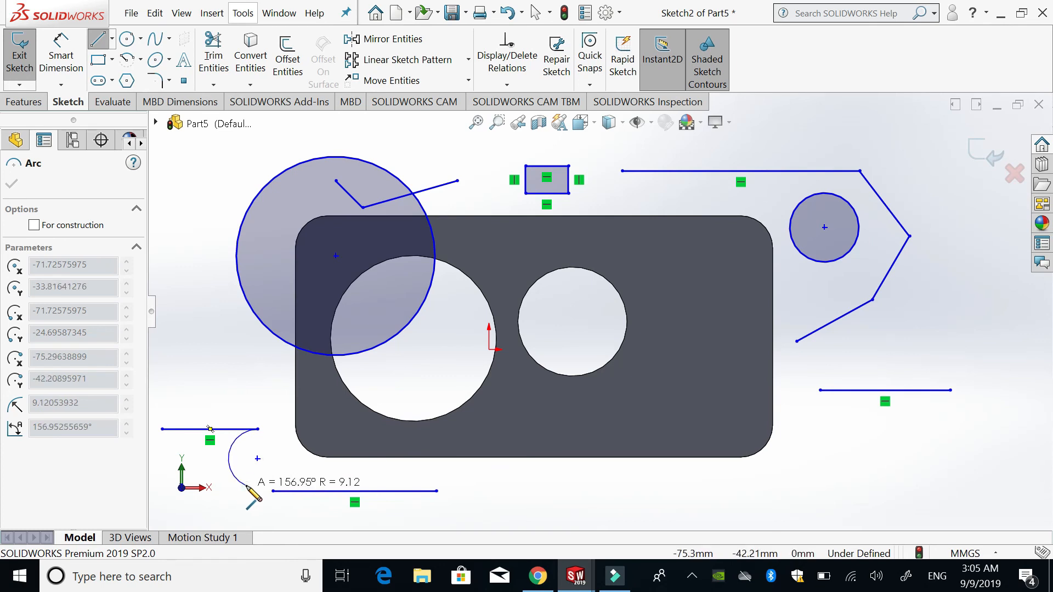
pyautogui.click(246, 485)
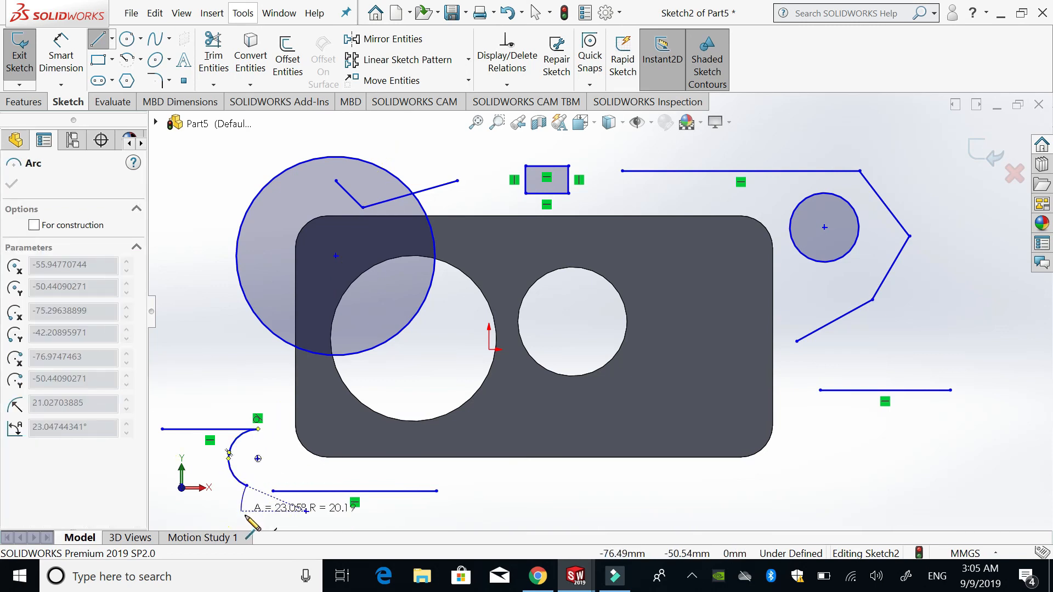
pyautogui.click(298, 517)
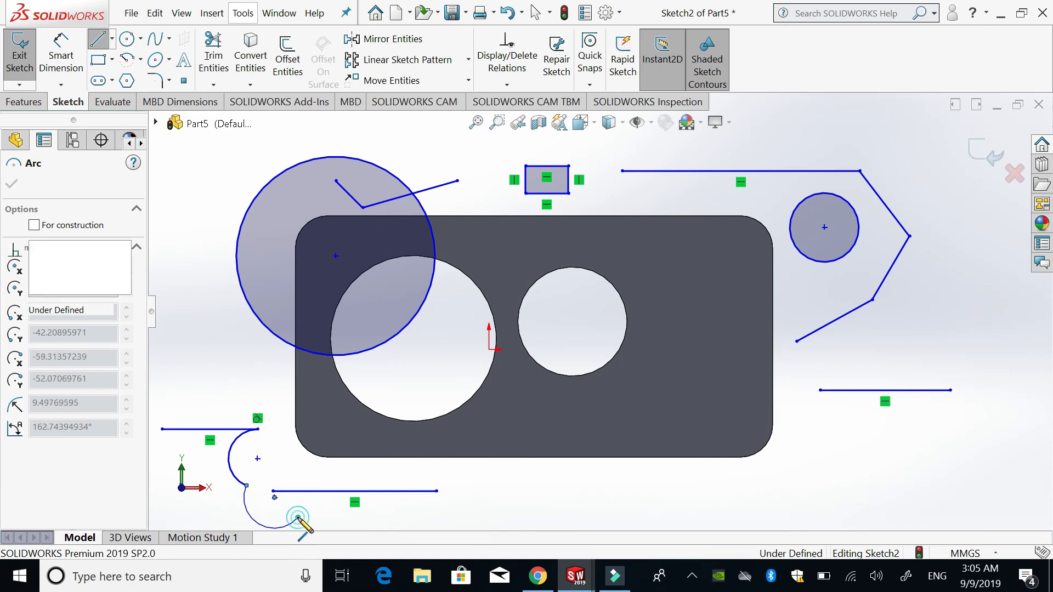
pyautogui.click(414, 518)
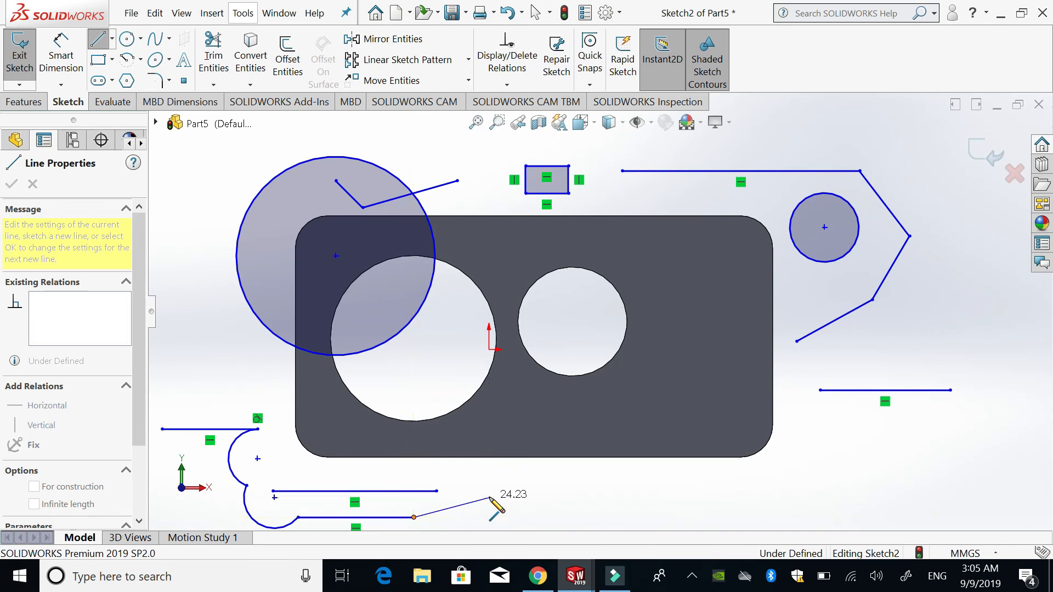
pyautogui.press('a')
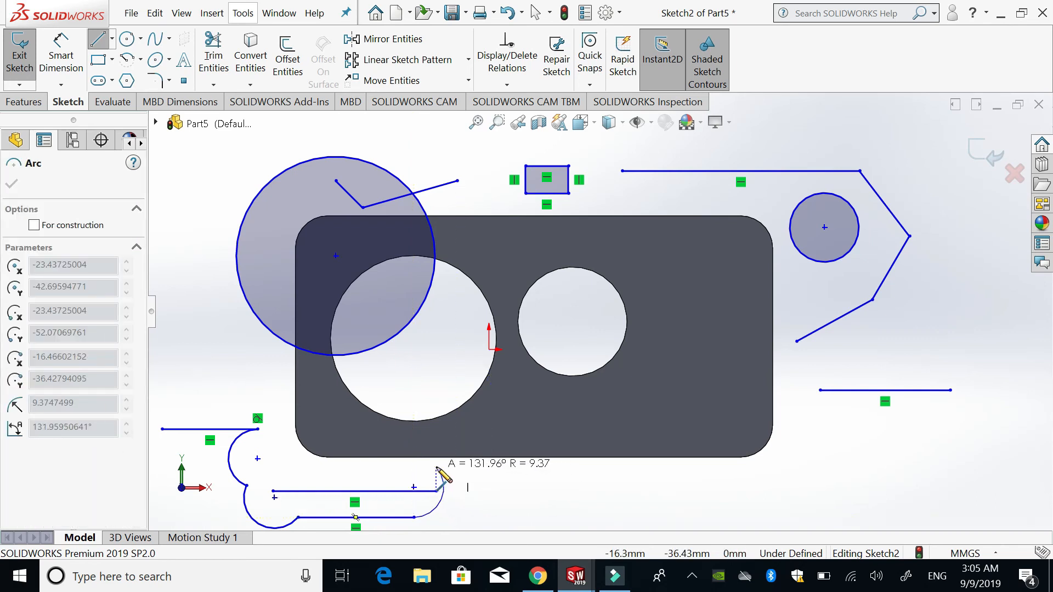
pyautogui.click(457, 474)
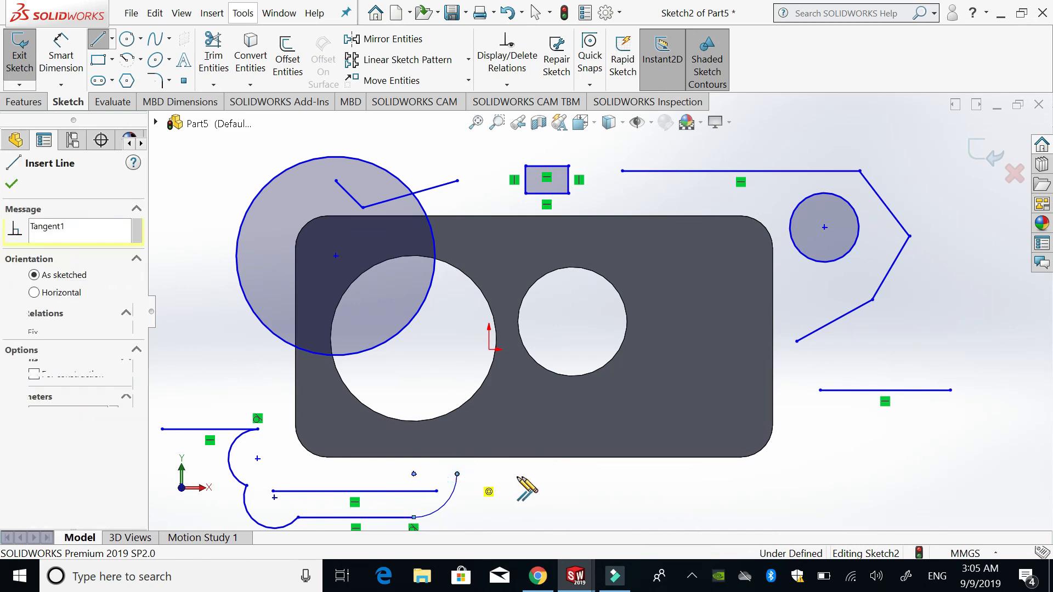
pyautogui.click(564, 474)
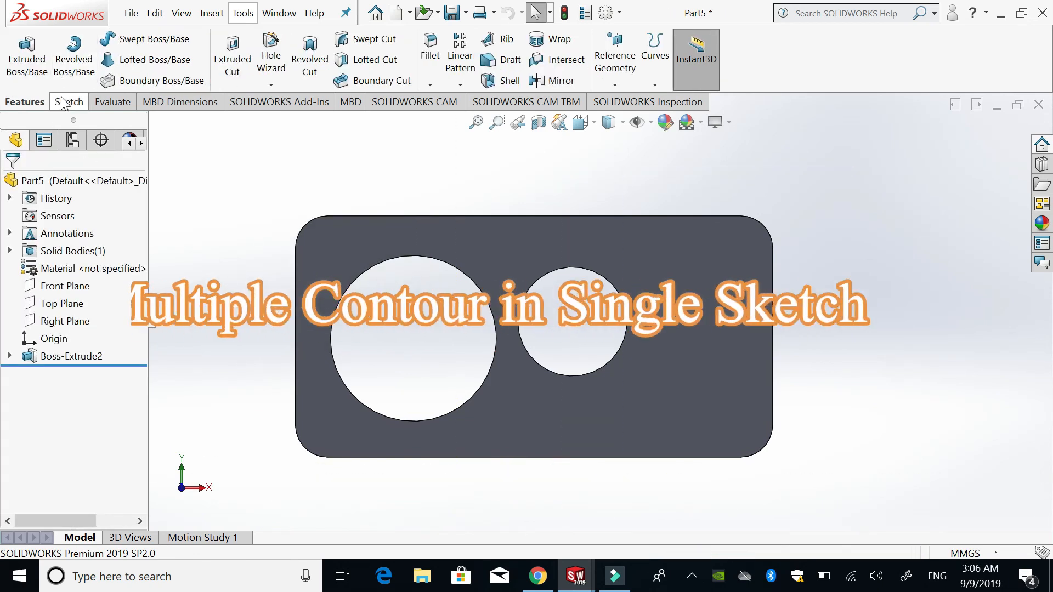
# - Start a new sketch on the plate's front face
pyautogui.click(68, 102)
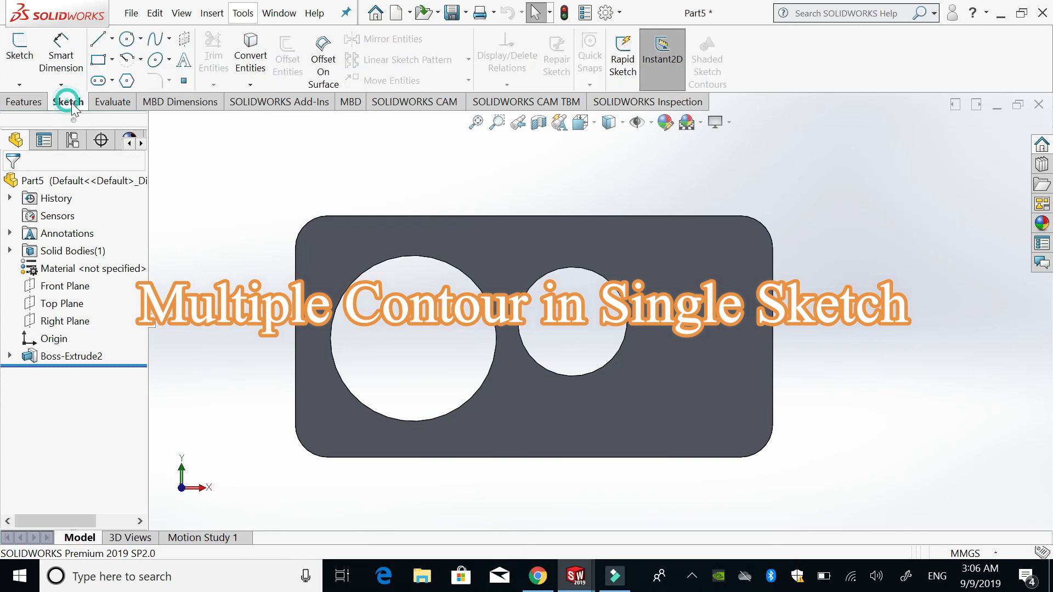
pyautogui.click(434, 240)
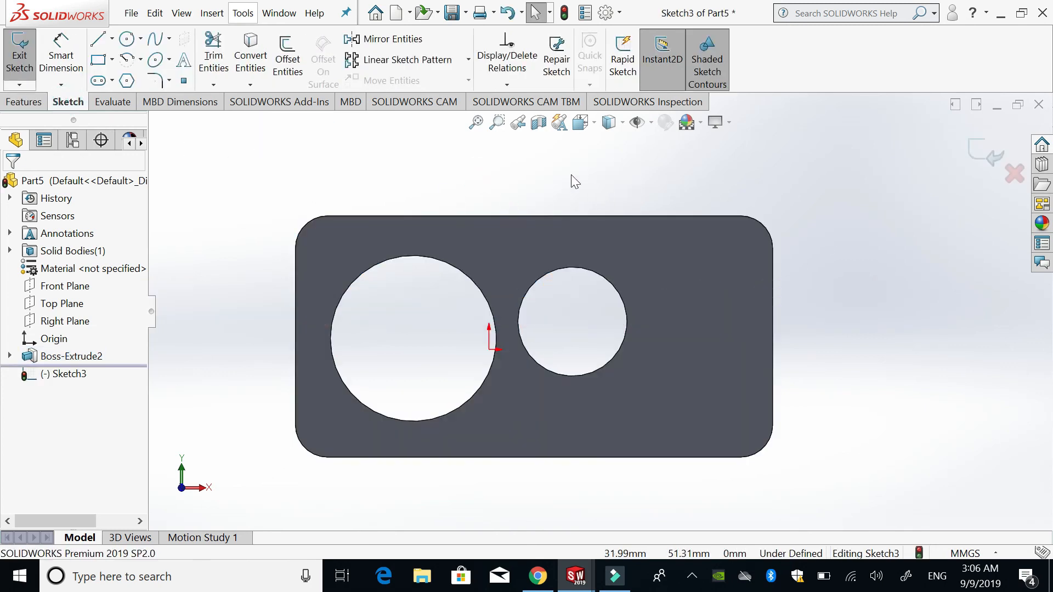
# - Draw three circles of about 9, 10.5 and 12.2 mm radius, two along the plate's upper edge and one beside the small hole, and exit the sketch
pyautogui.click(127, 39)
pyautogui.click(635, 248)
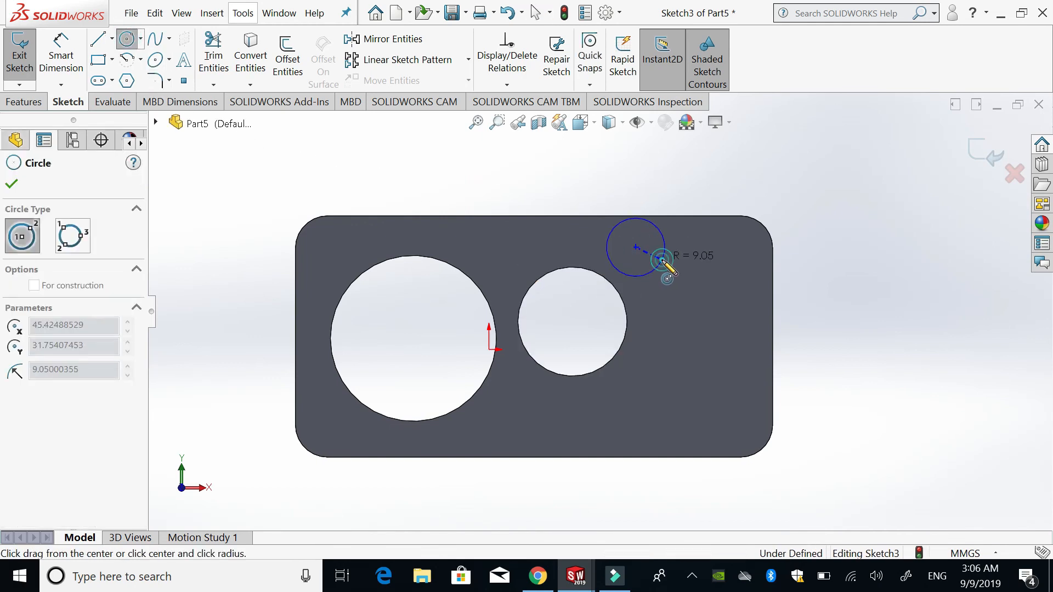
pyautogui.click(662, 260)
pyautogui.click(128, 44)
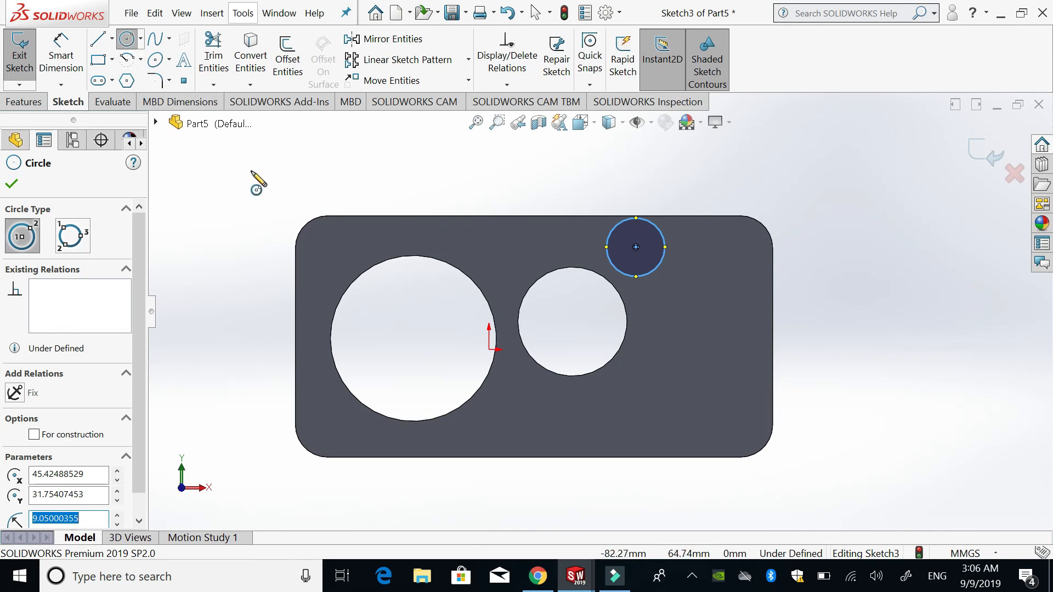
pyautogui.click(521, 252)
pyautogui.click(530, 264)
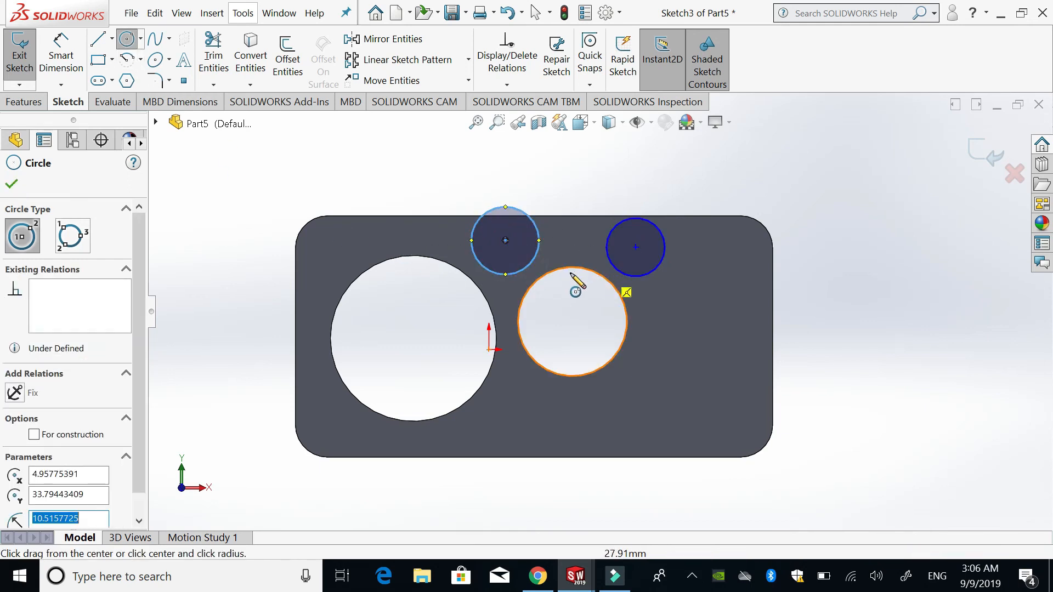
pyautogui.click(704, 334)
pyautogui.click(733, 362)
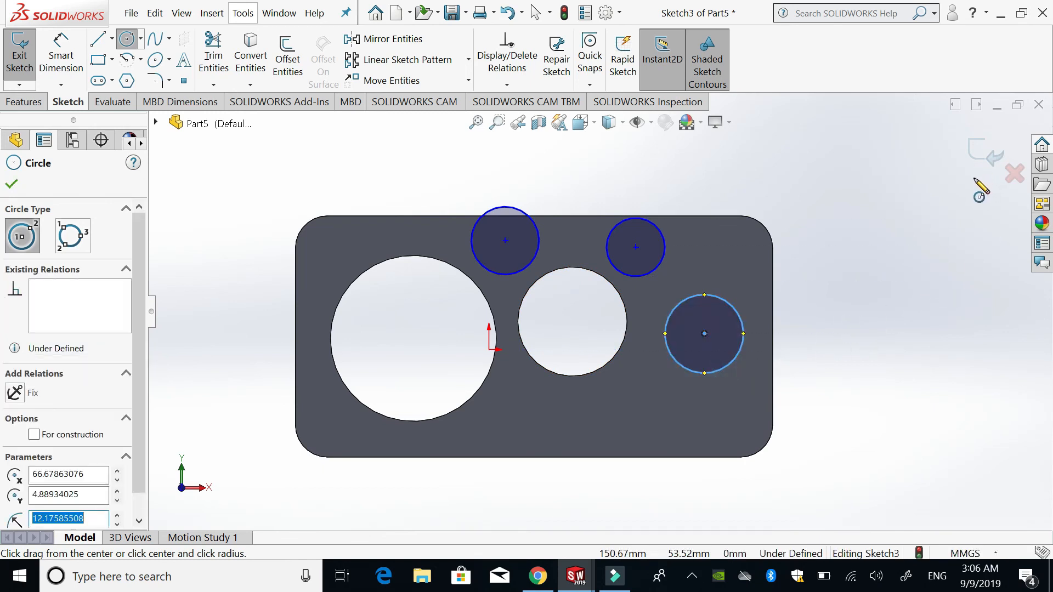
pyautogui.click(985, 154)
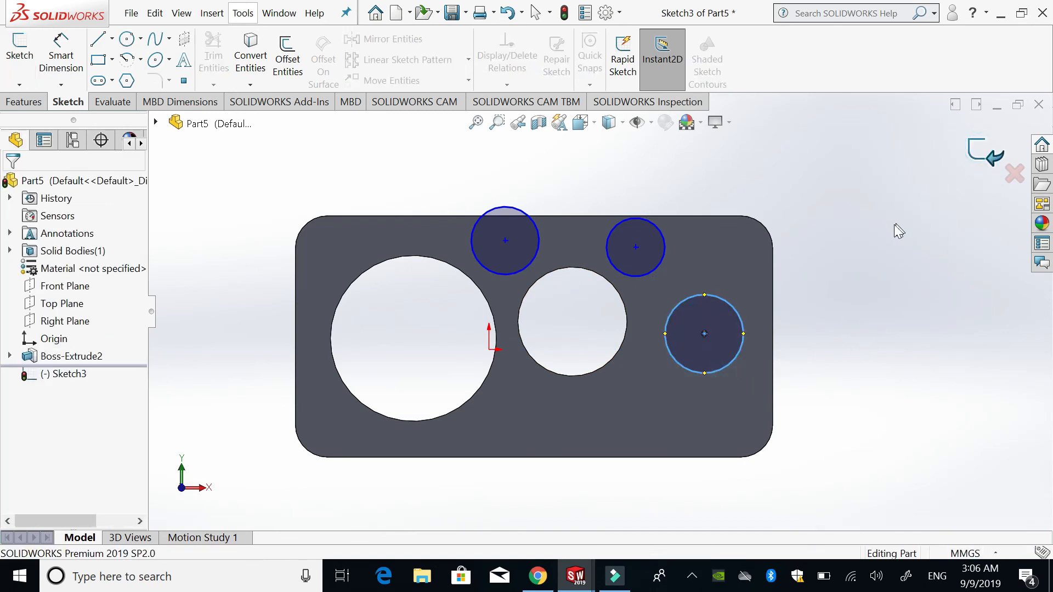
# - Extrude only the two circle contours along the plate's upper edge as 29 mm blind bosses, leaving out the third circle
pyautogui.moveTo(794, 308); pyautogui.dragTo(779, 164, button='middle')
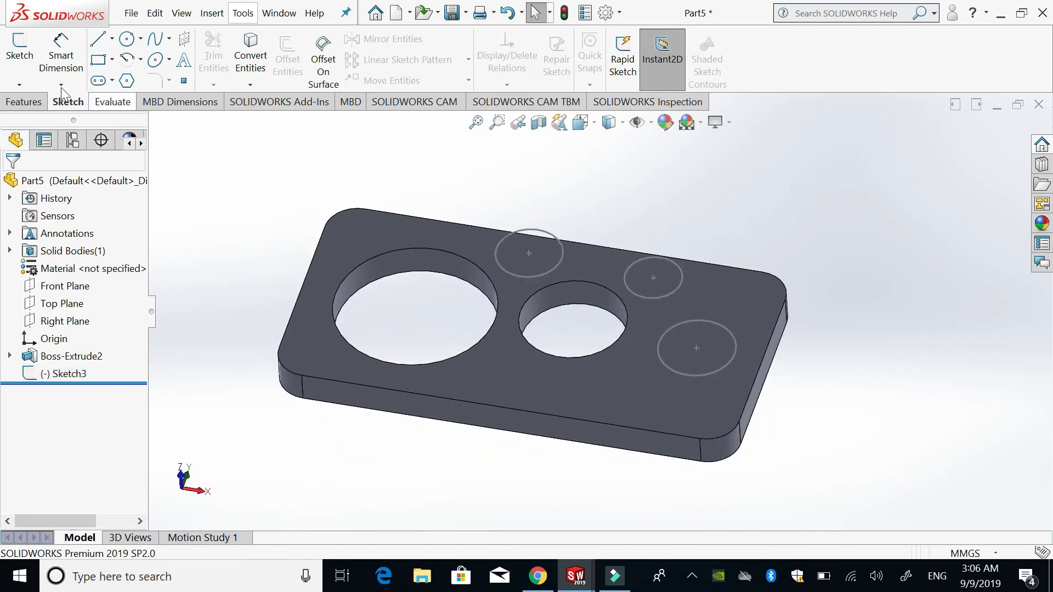
pyautogui.click(26, 104)
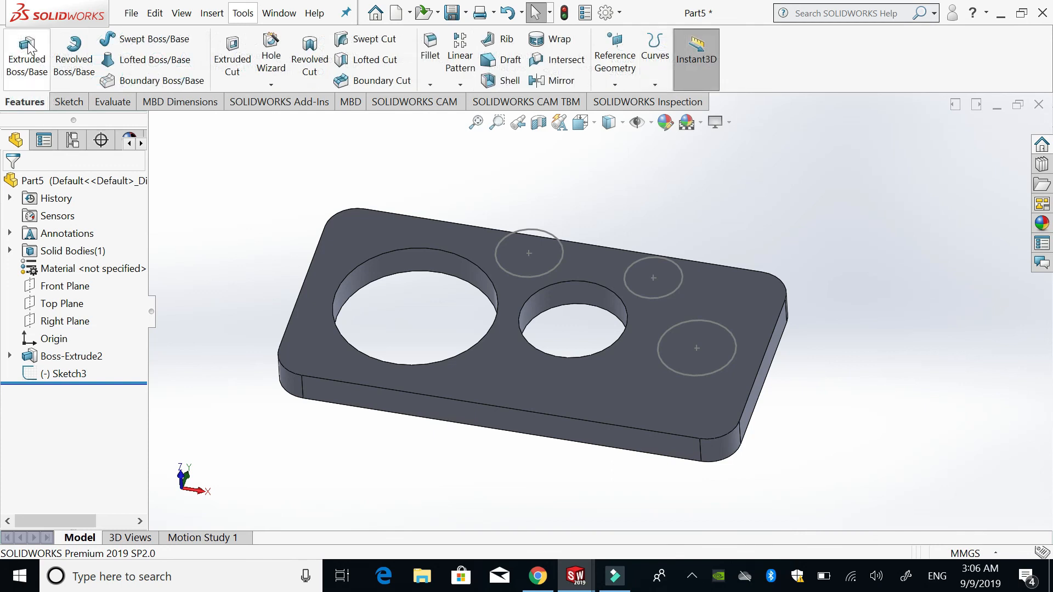
pyautogui.click(23, 71)
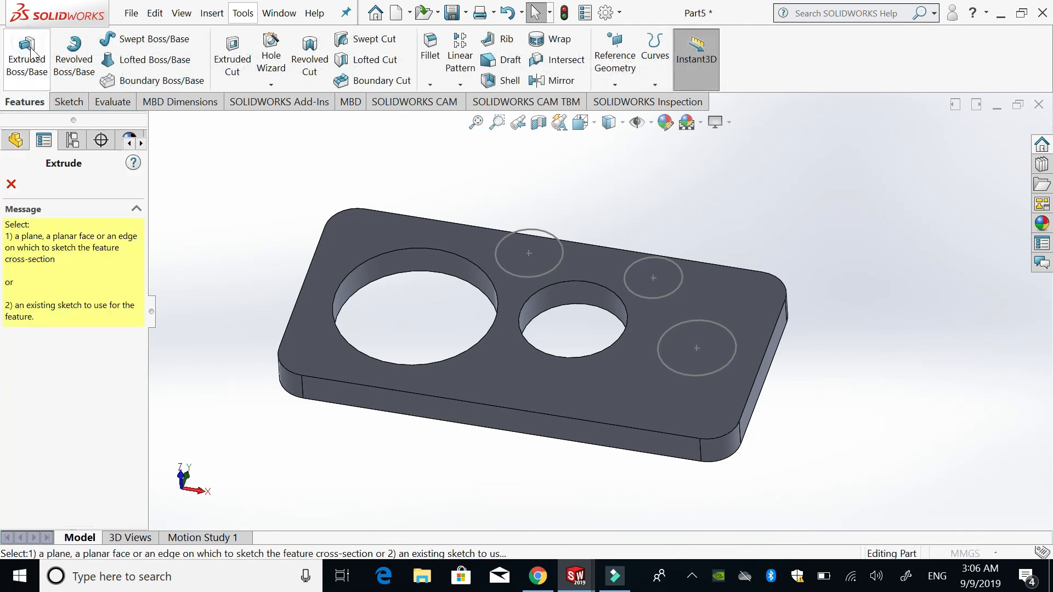
pyautogui.click(539, 230)
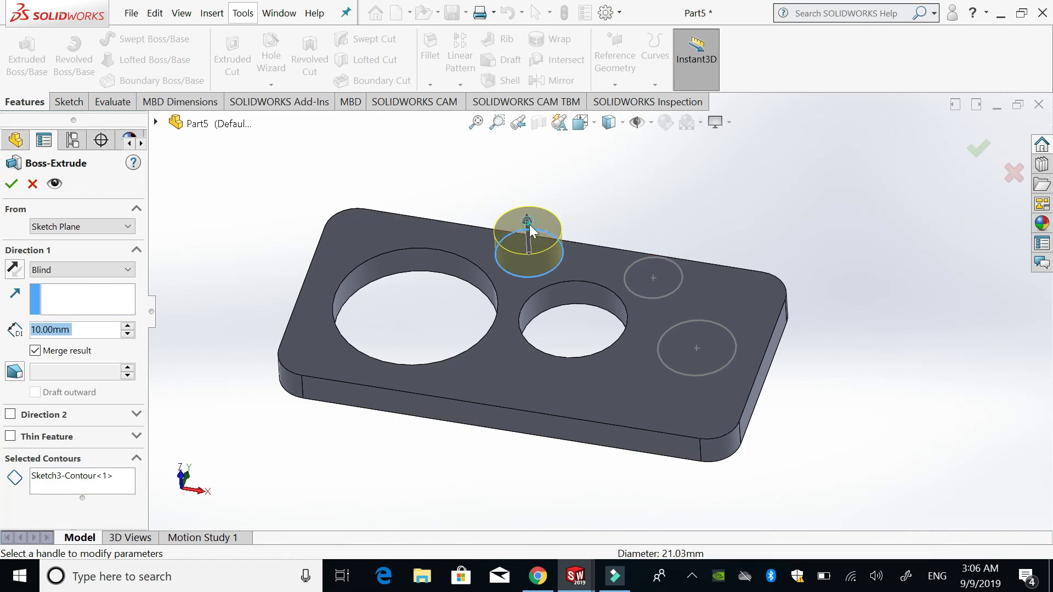
pyautogui.moveTo(523, 219); pyautogui.dragTo(532, 189)
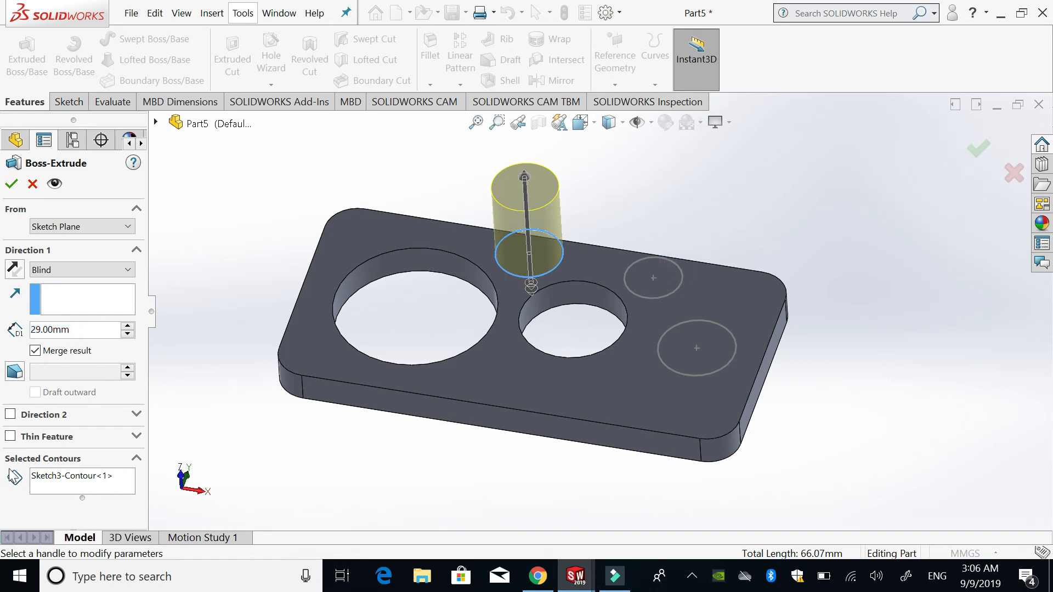
pyautogui.click(70, 485)
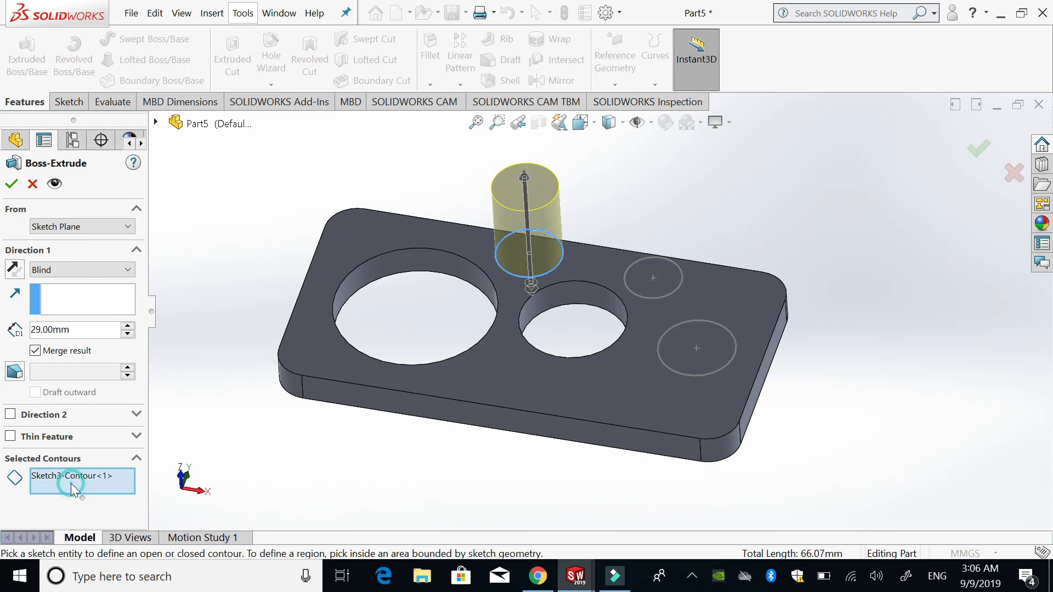
pyautogui.click(670, 285)
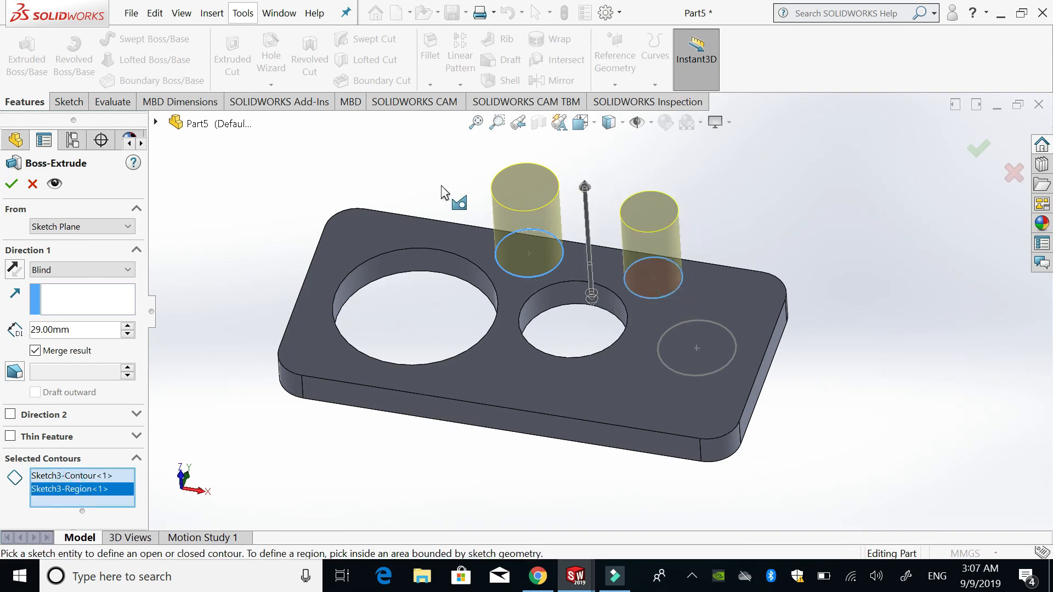
pyautogui.click(974, 153)
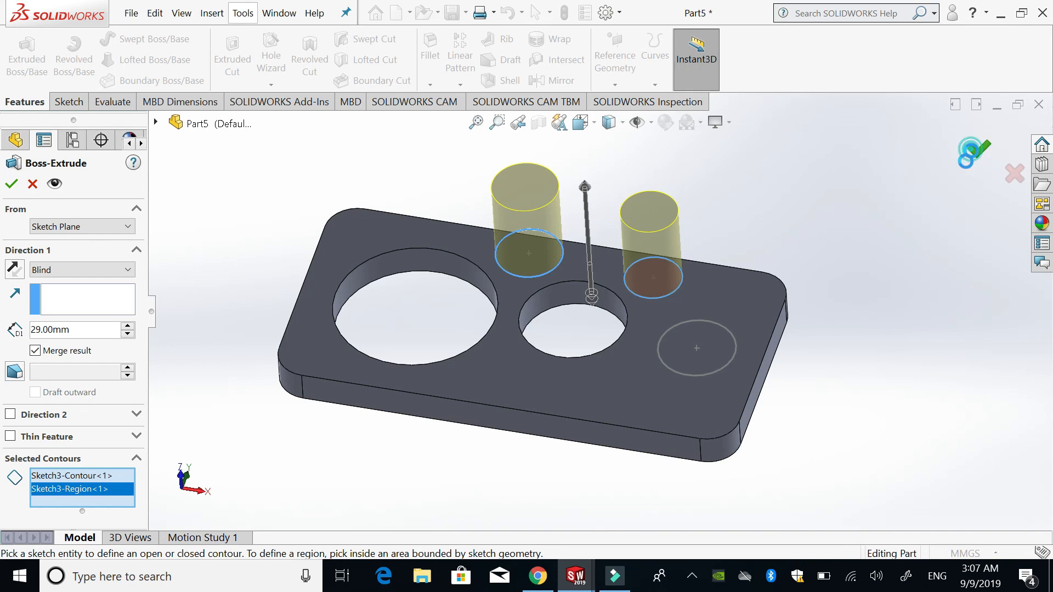
pyautogui.click(880, 300)
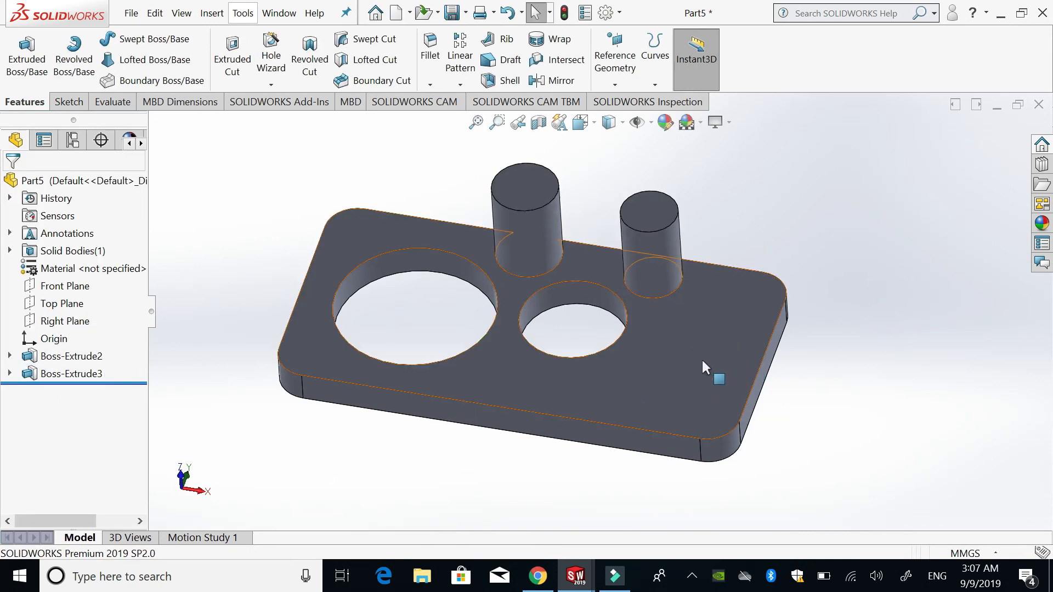
# - Show the bosses' three-circle sketch and extrude its remaining circle to more than twice the height of the other two bosses
pyautogui.click(9, 374)
pyautogui.click(76, 392)
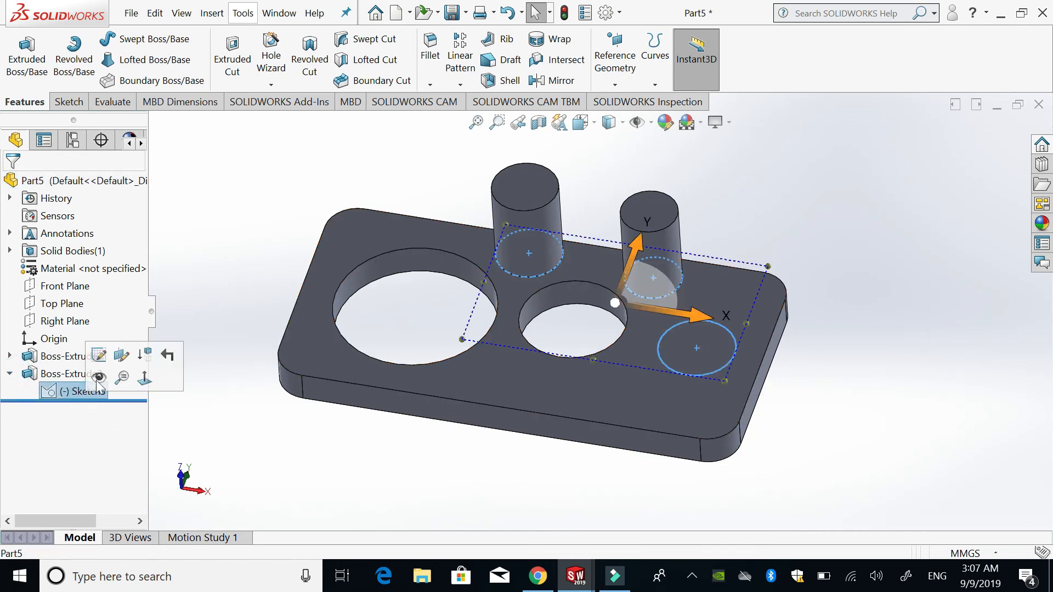
pyautogui.click(100, 378)
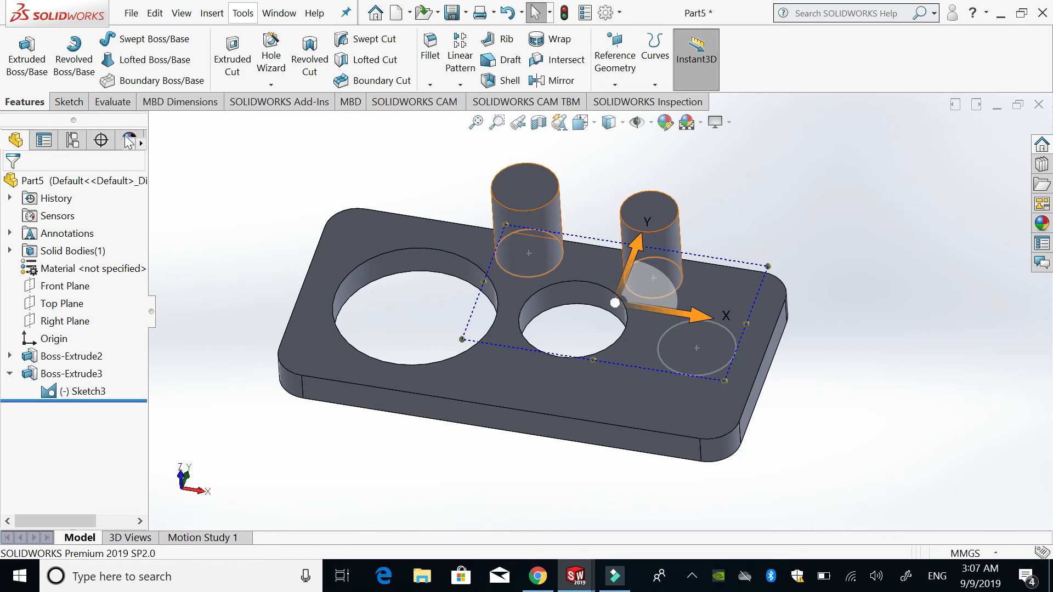
pyautogui.click(26, 55)
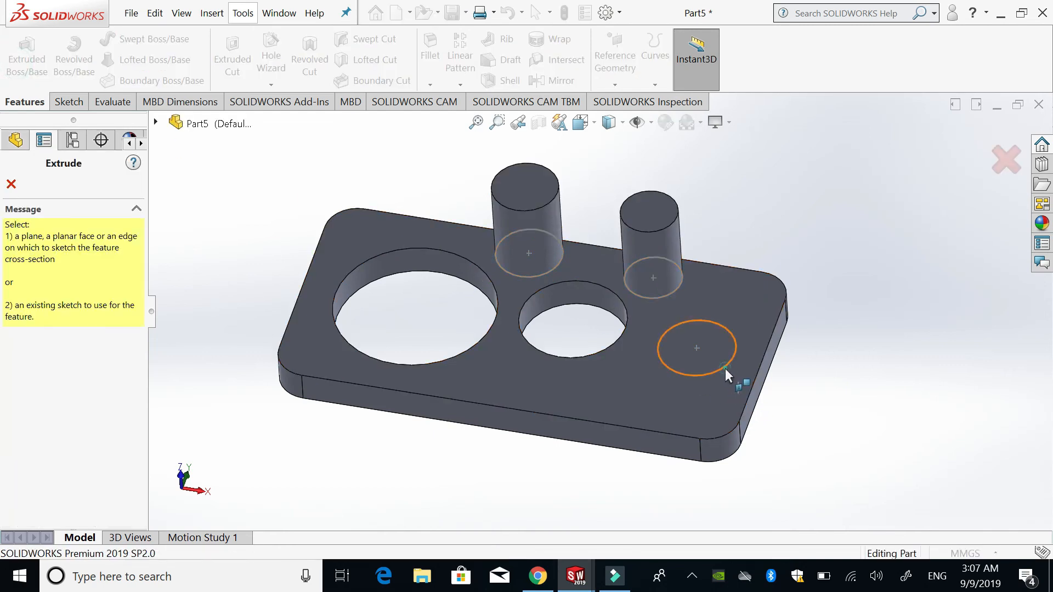
pyautogui.click(725, 369)
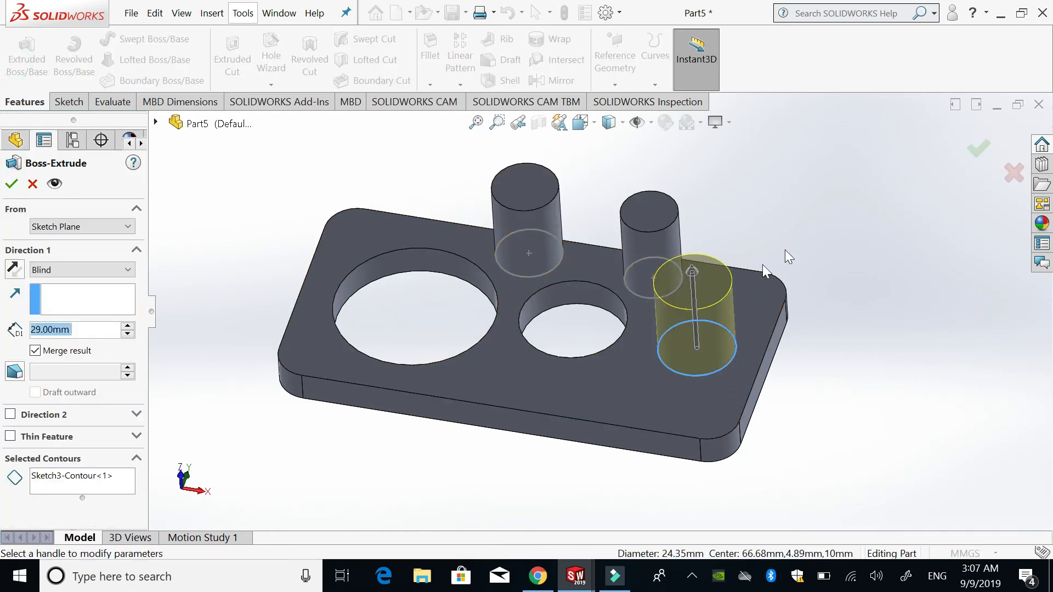
pyautogui.moveTo(693, 273); pyautogui.dragTo(686, 159)
pyautogui.click(977, 146)
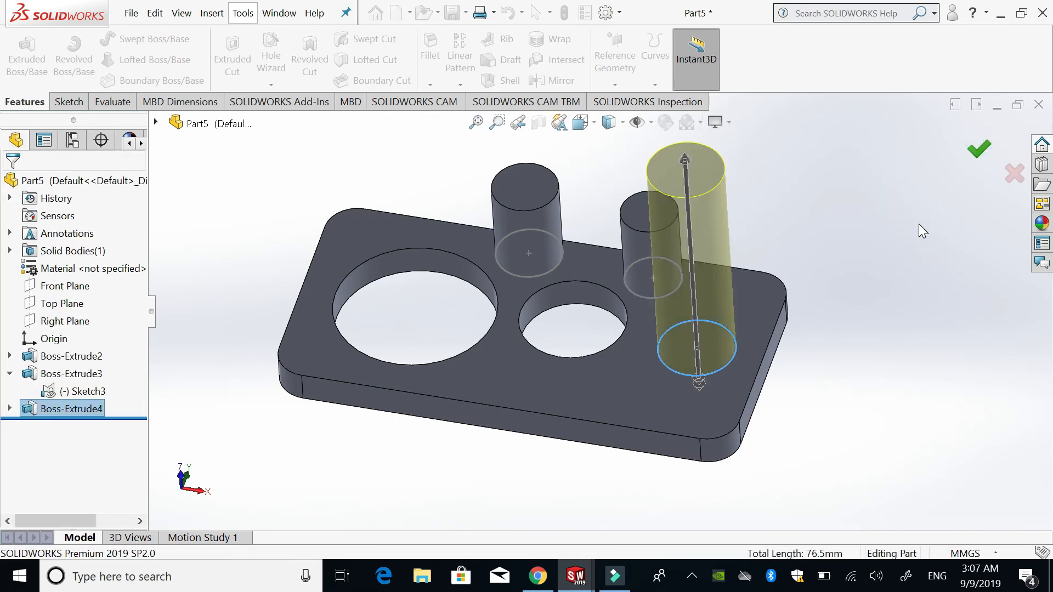
# - Start a new sketch on the plate's top face and draw a circle of about 17 mm radius between the two holes near the front edge
pyautogui.click(551, 385)
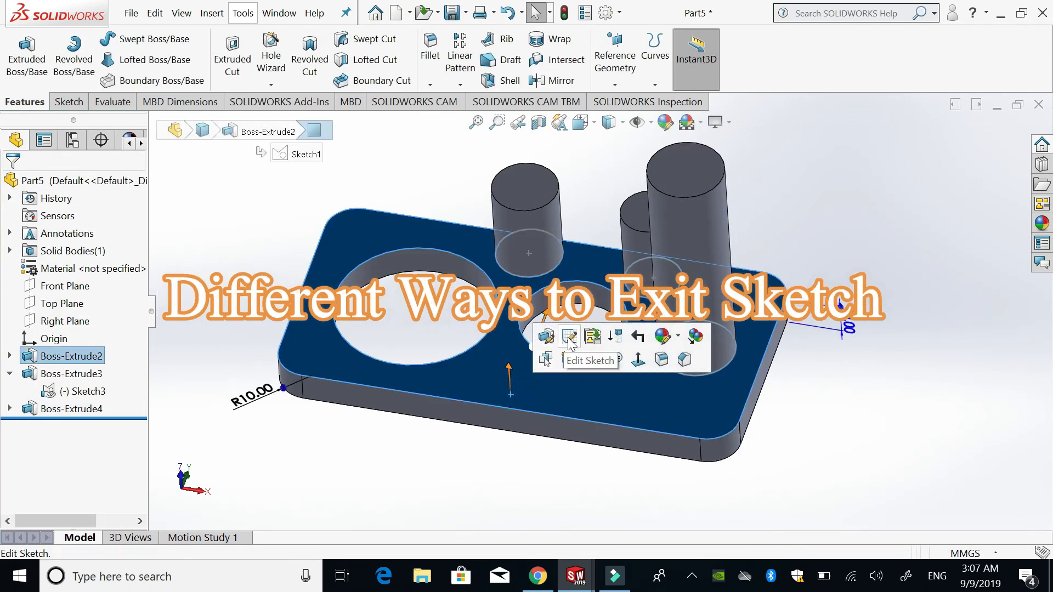
pyautogui.click(570, 357)
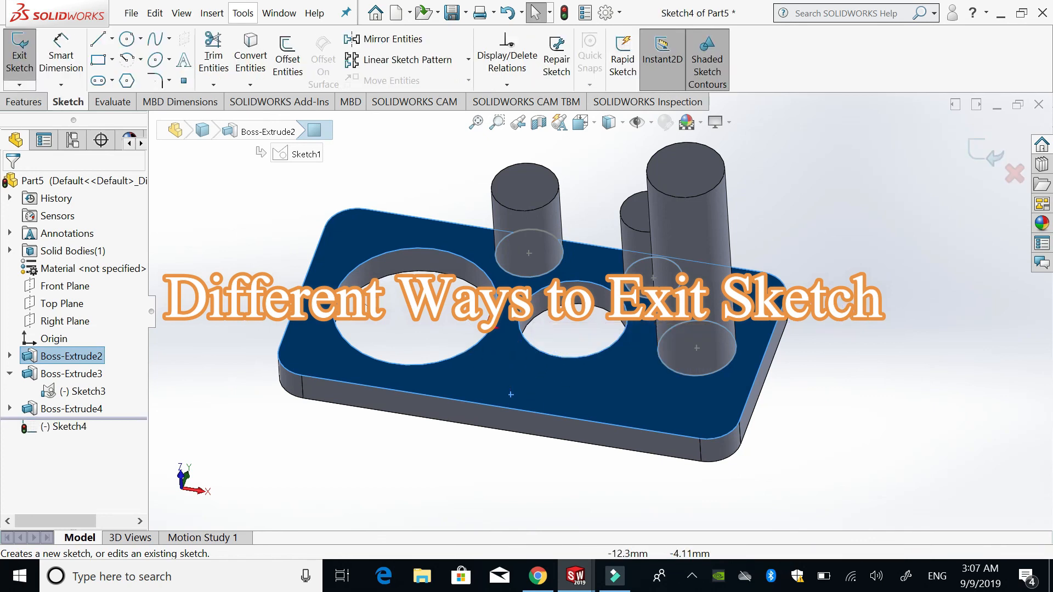
pyautogui.click(225, 237)
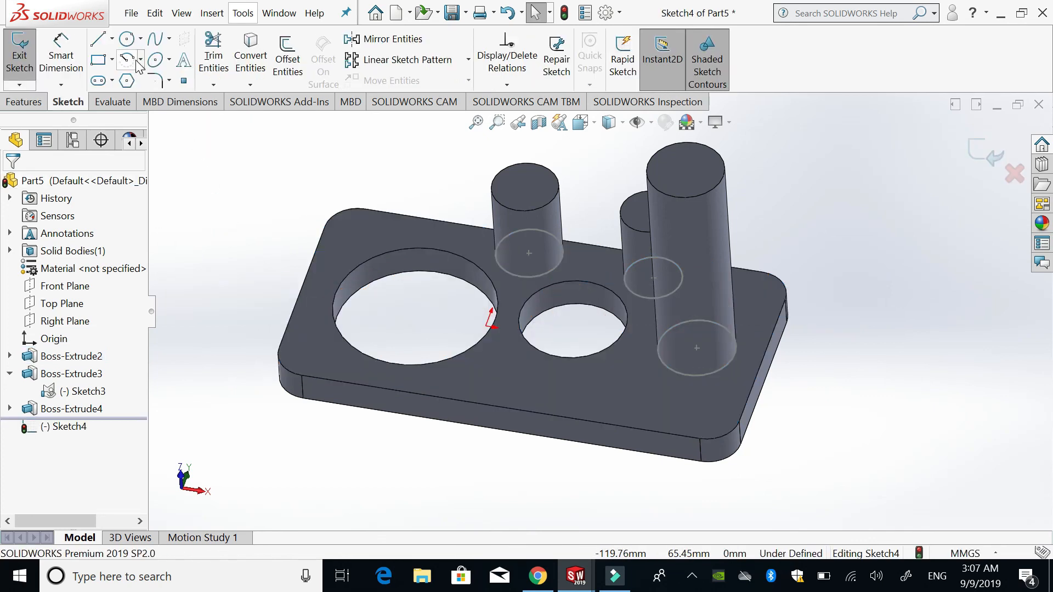
pyautogui.click(127, 39)
pyautogui.click(509, 370)
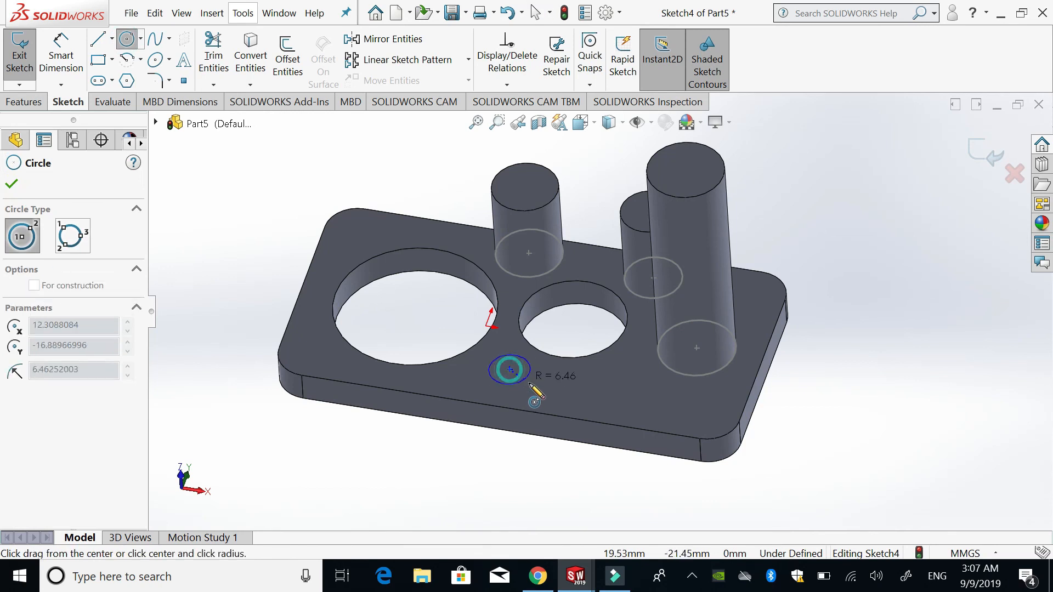
pyautogui.click(546, 397)
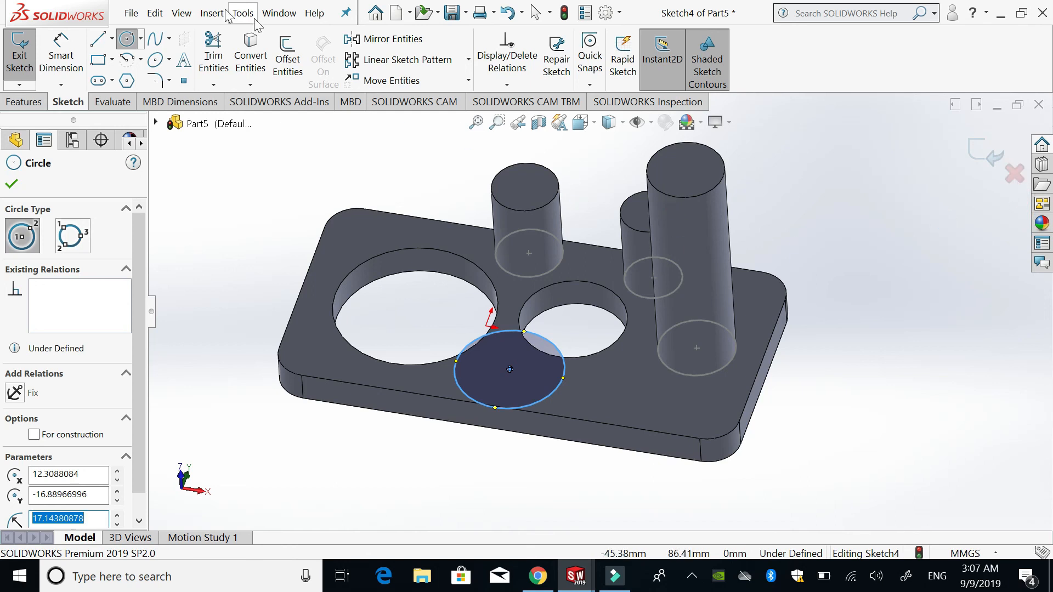
pyautogui.click(157, 14)
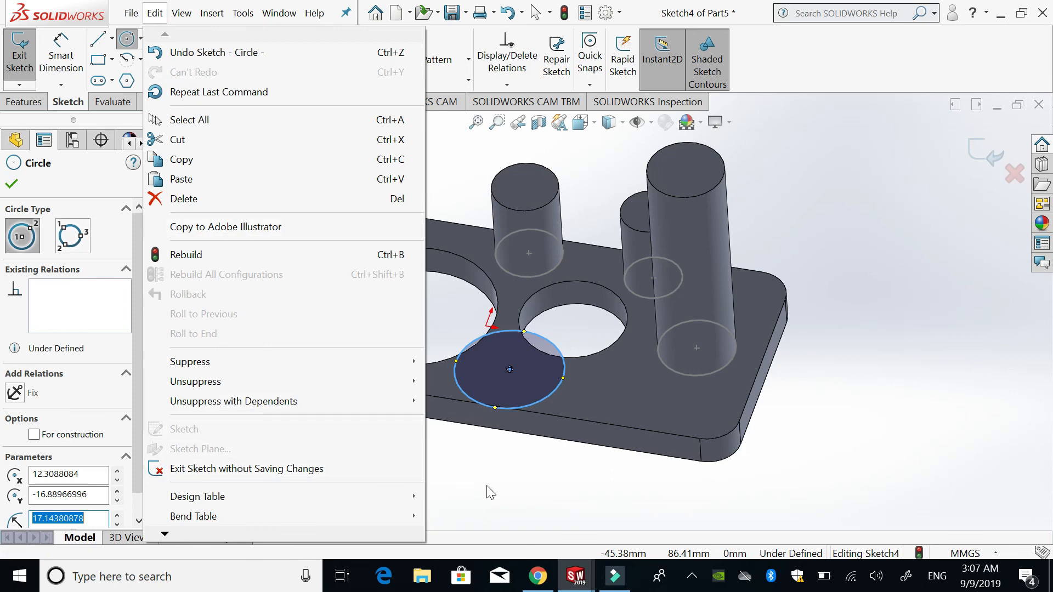
pyautogui.click(155, 13)
pyautogui.click(214, 15)
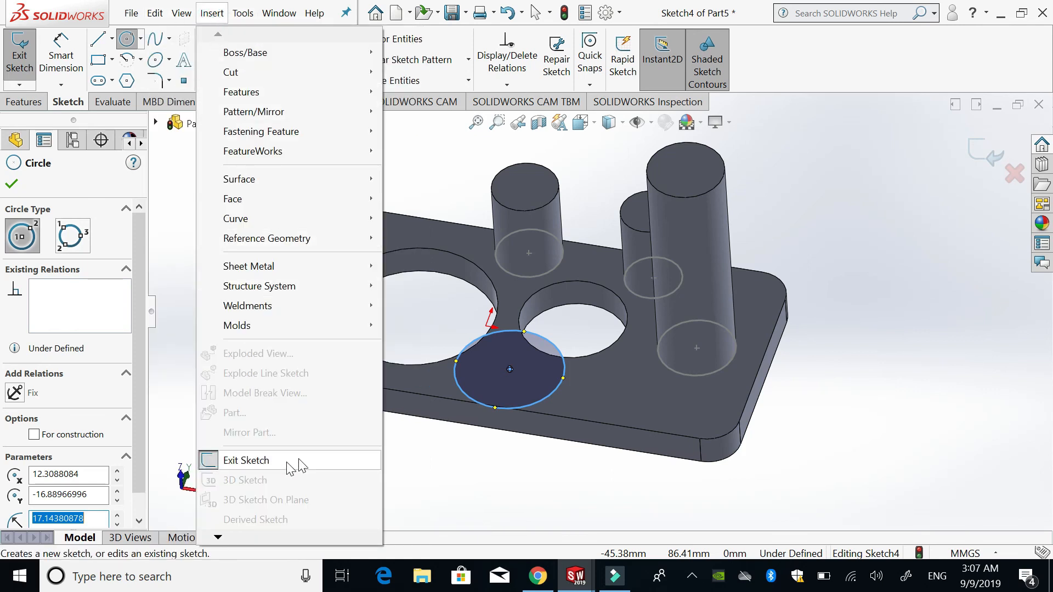
pyautogui.click(905, 246)
# - Draw a circle of about 19 mm radius outside the plate, end the Circle command and exit the sketch
pyautogui.click(903, 245)
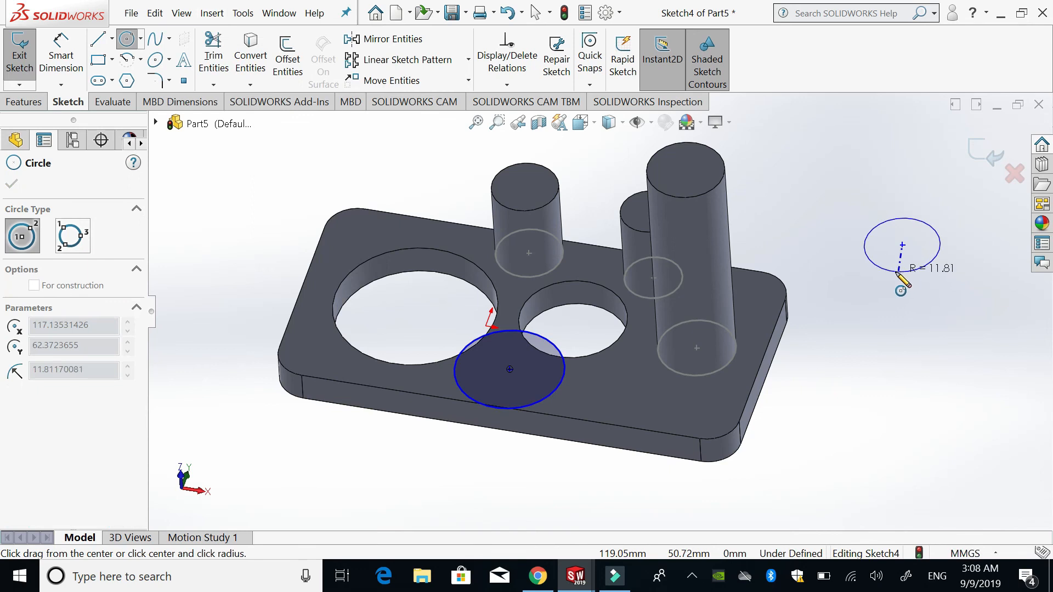
pyautogui.click(885, 287)
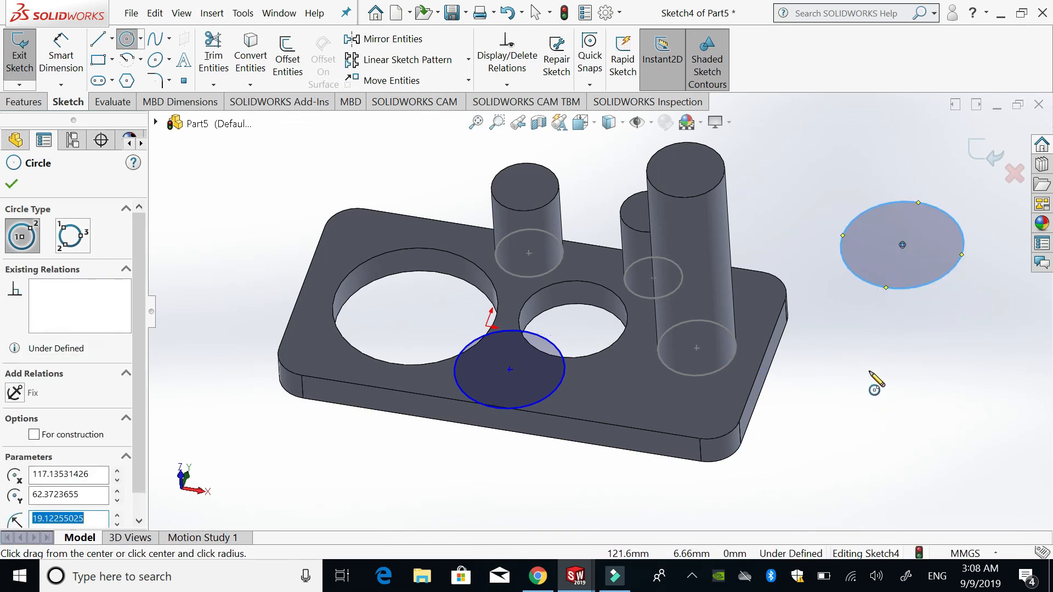
pyautogui.rightClick(851, 352)
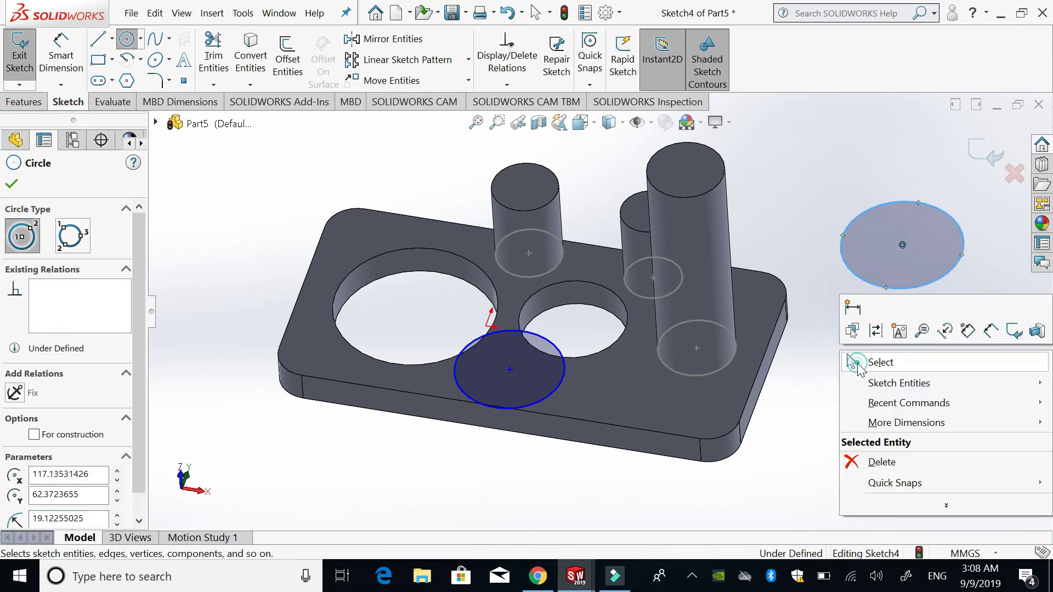
pyautogui.click(857, 361)
pyautogui.doubleClick(854, 349)
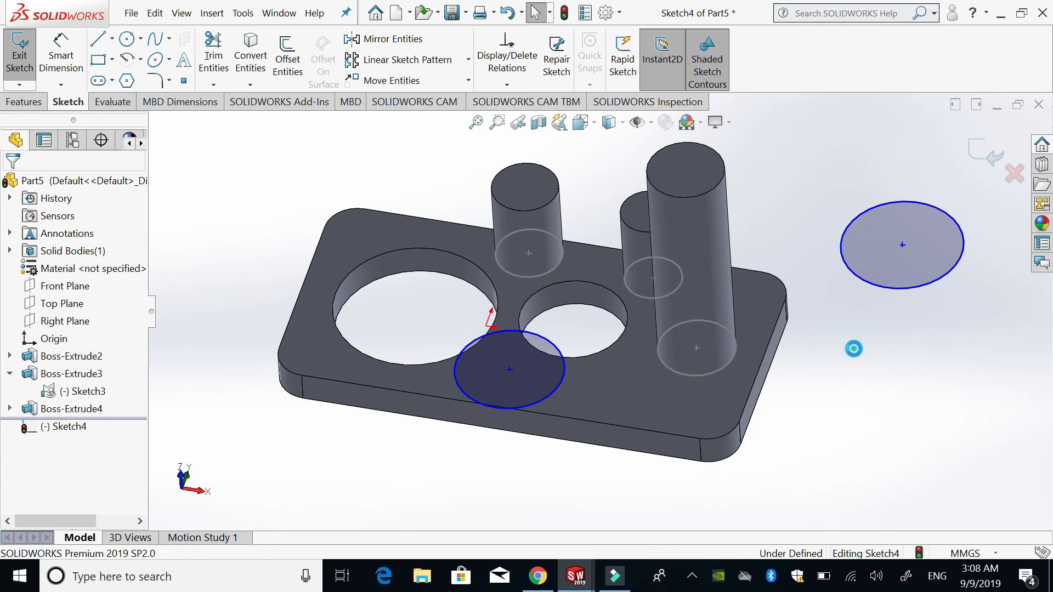
pyautogui.click(977, 406)
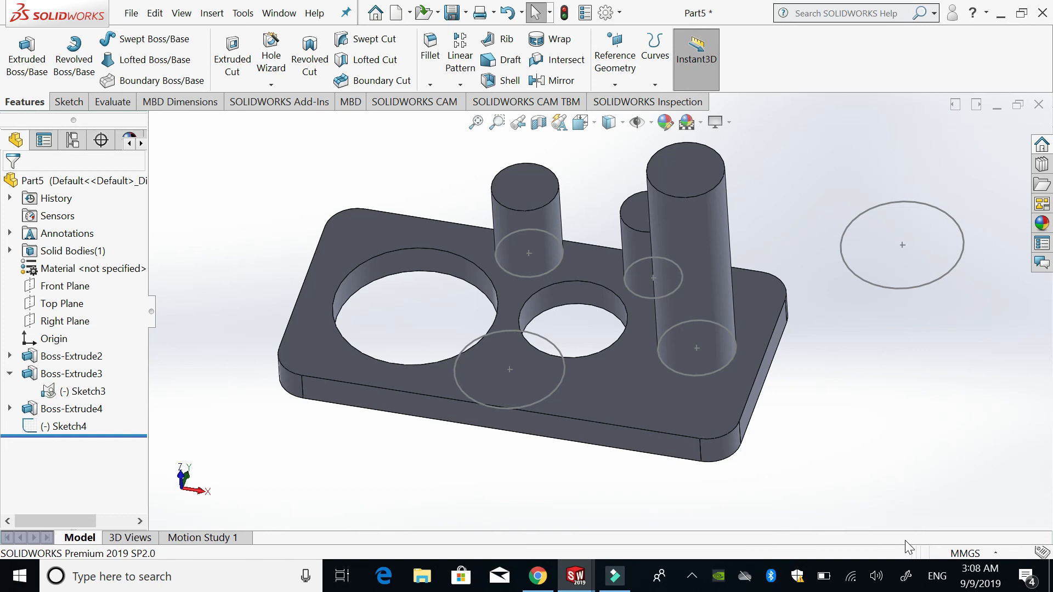
# - Reopen the sketch of the circle outside the plate for editing and exit it again with that circle selected
pyautogui.click(881, 286)
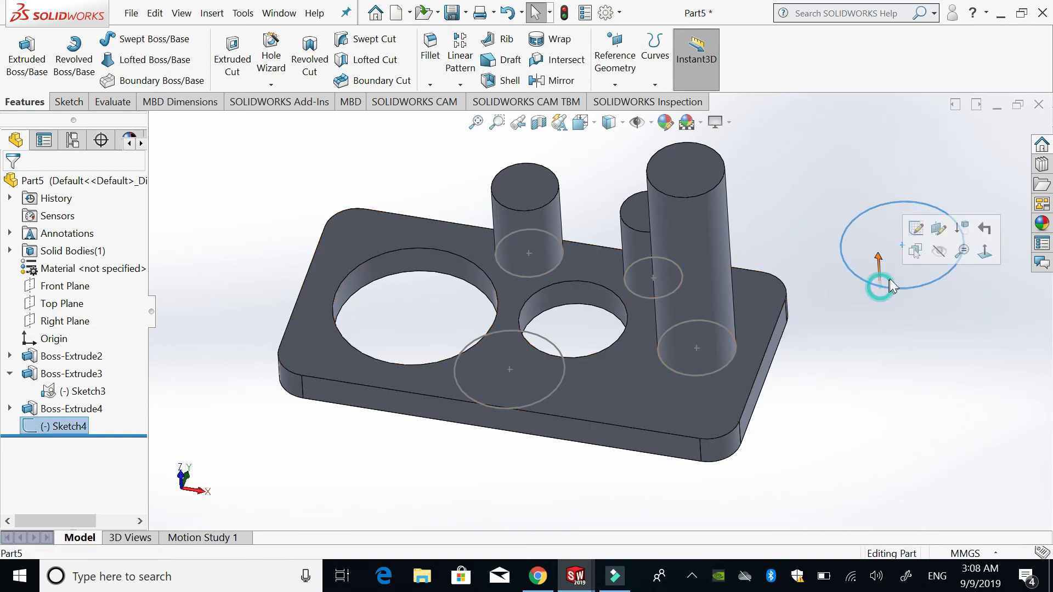
pyautogui.click(917, 236)
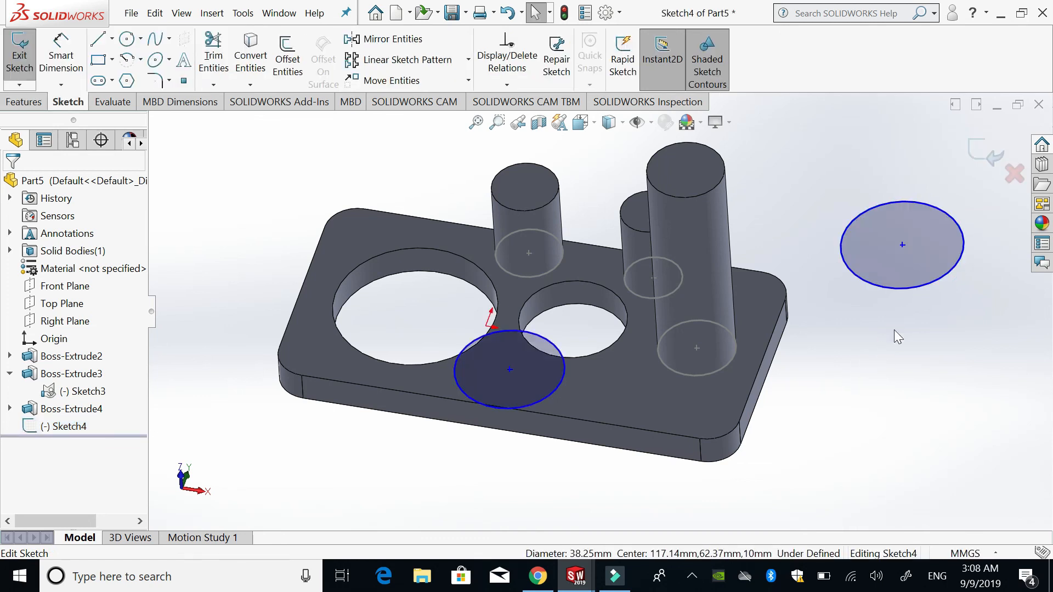
pyautogui.click(885, 289)
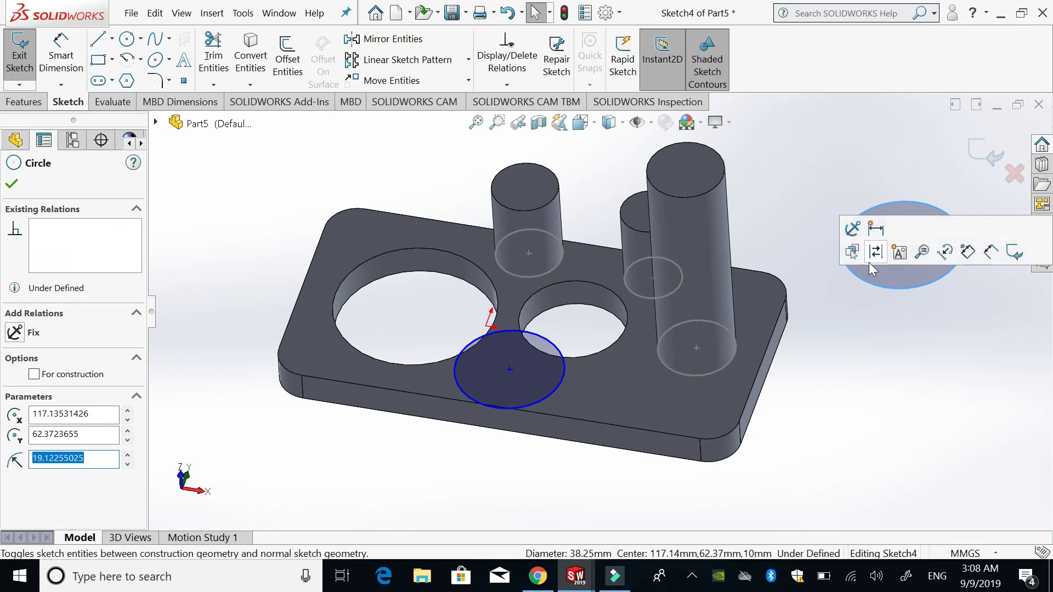
pyautogui.click(1014, 253)
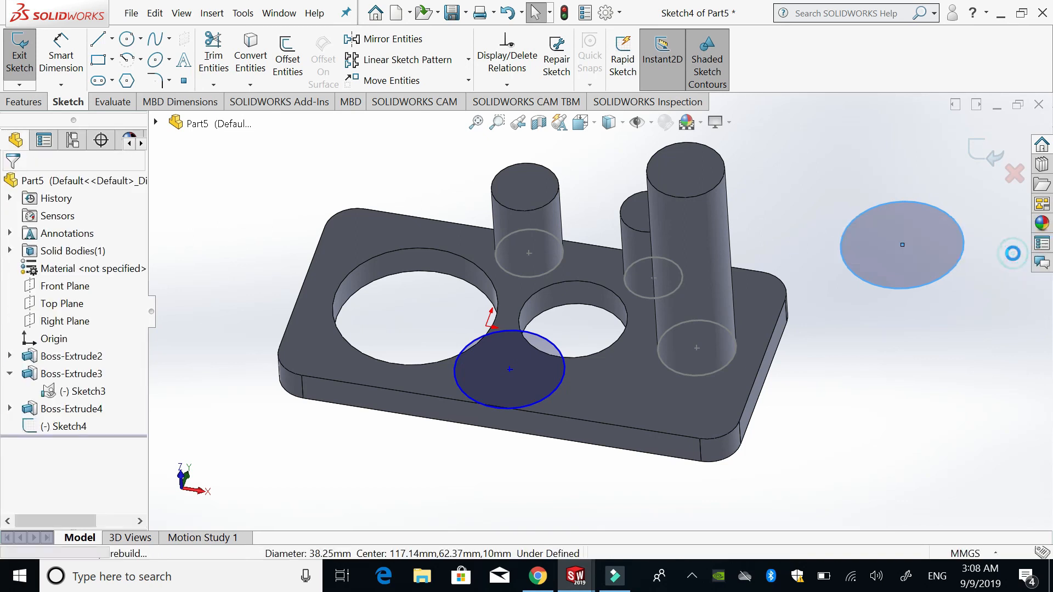